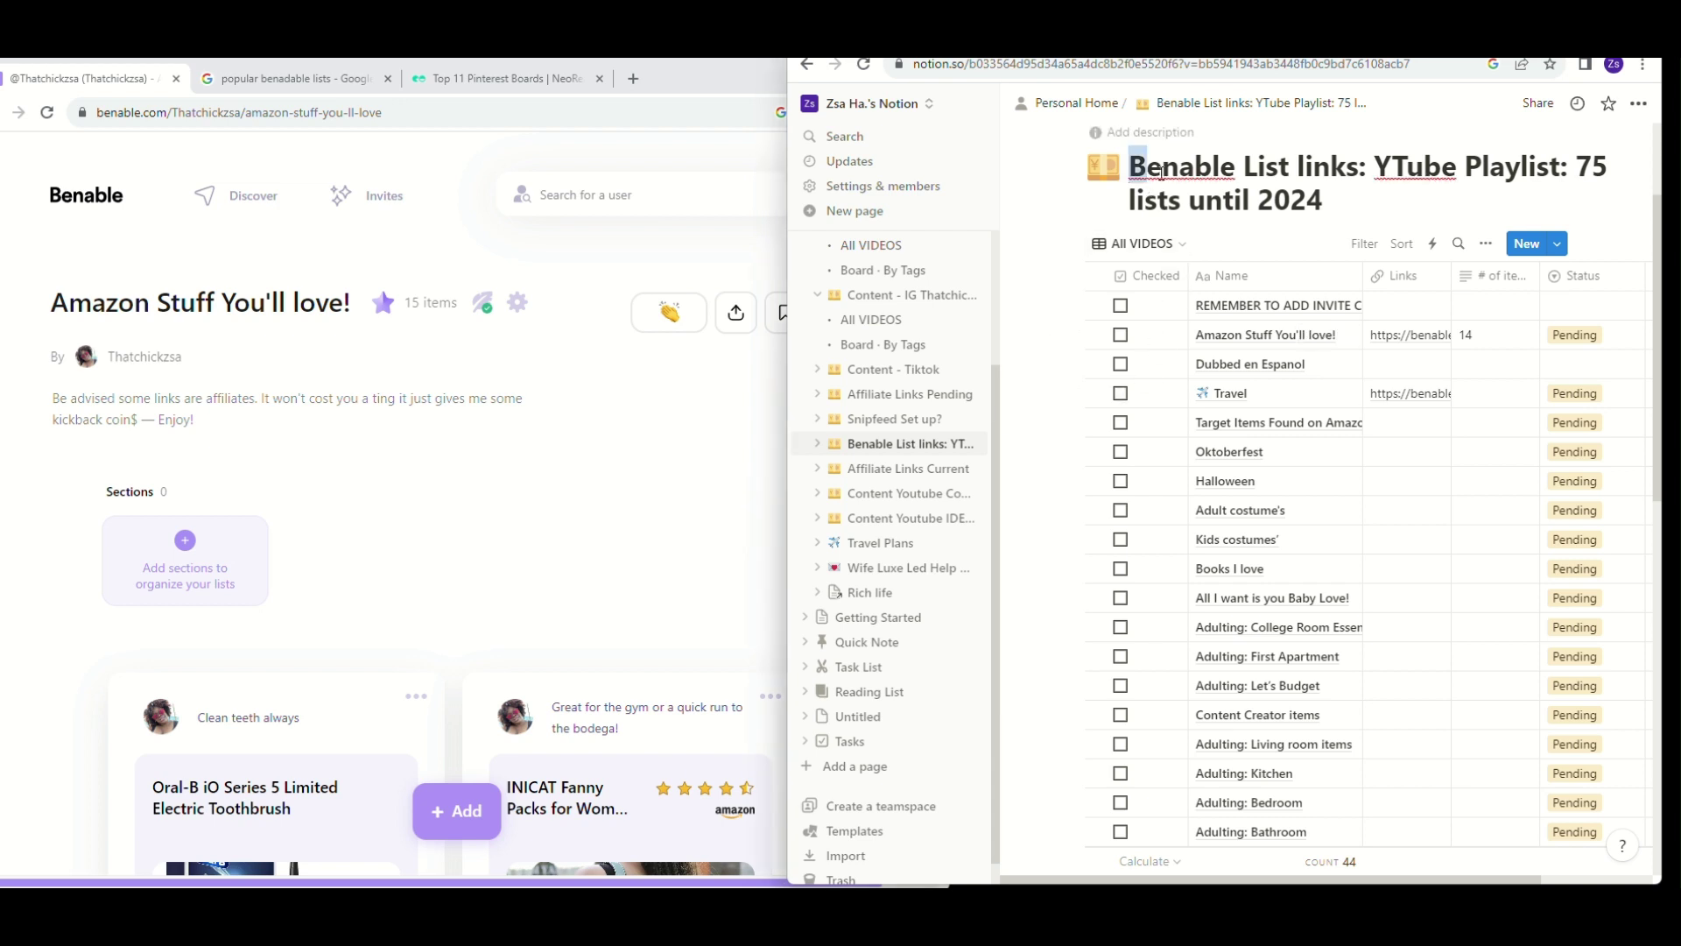
Add a gradient cover to the Benable List links page and place the cursor at the title's end.
click(1163, 133)
click(1364, 381)
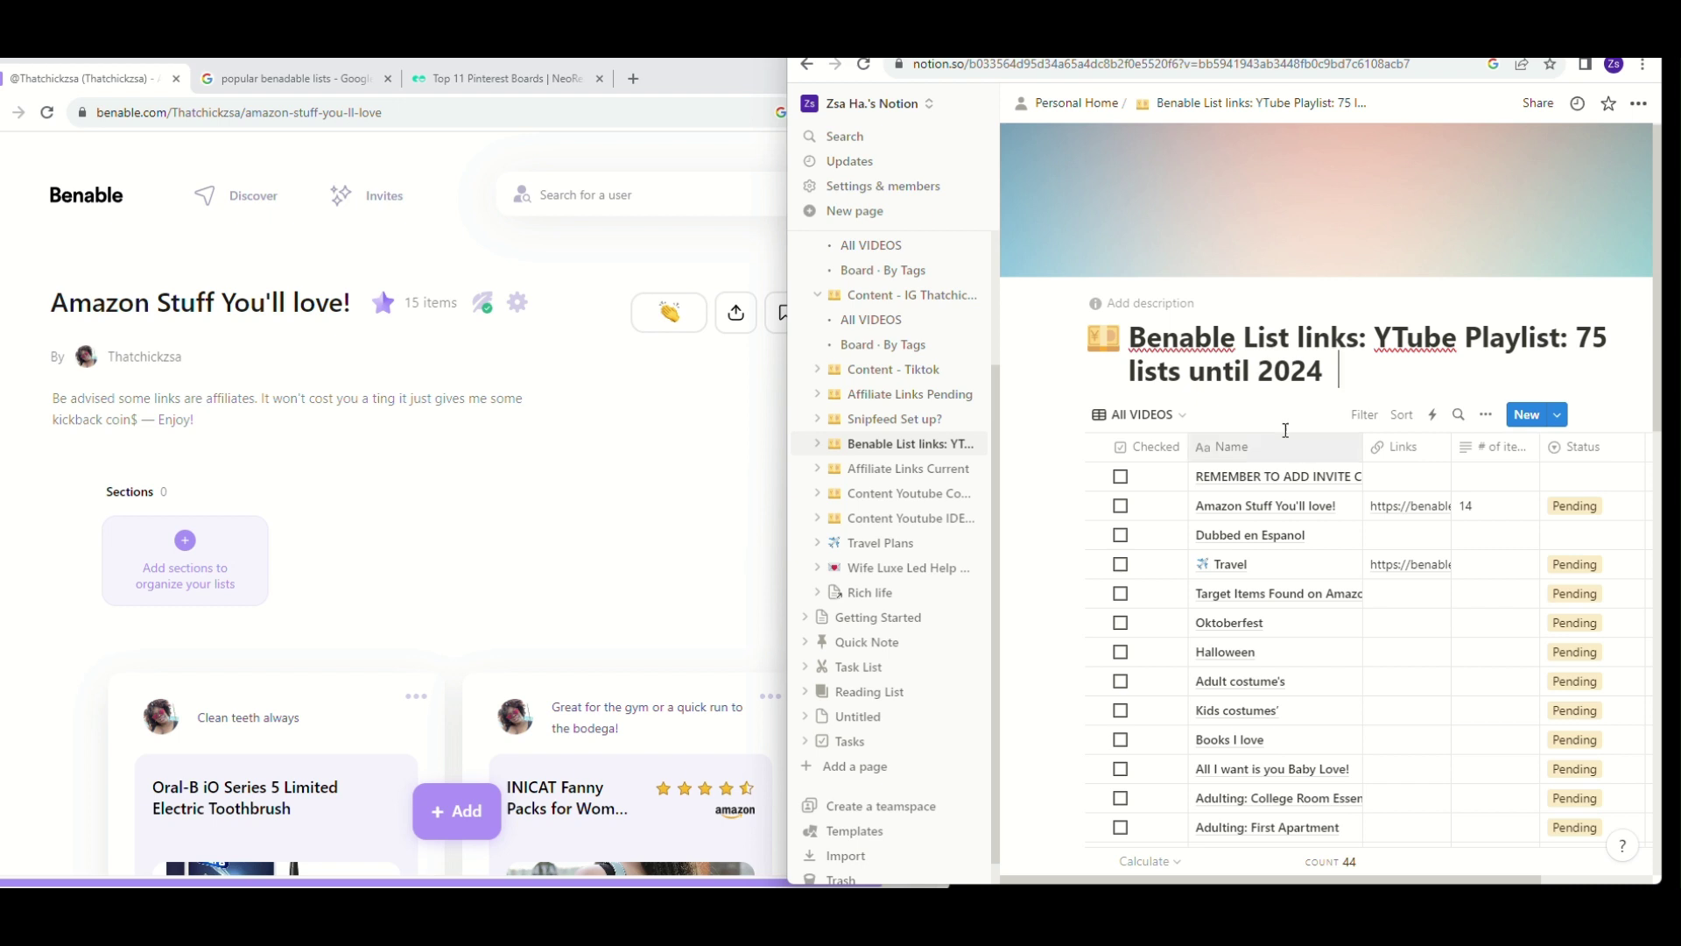
scroll(1234, 512, down, 2)
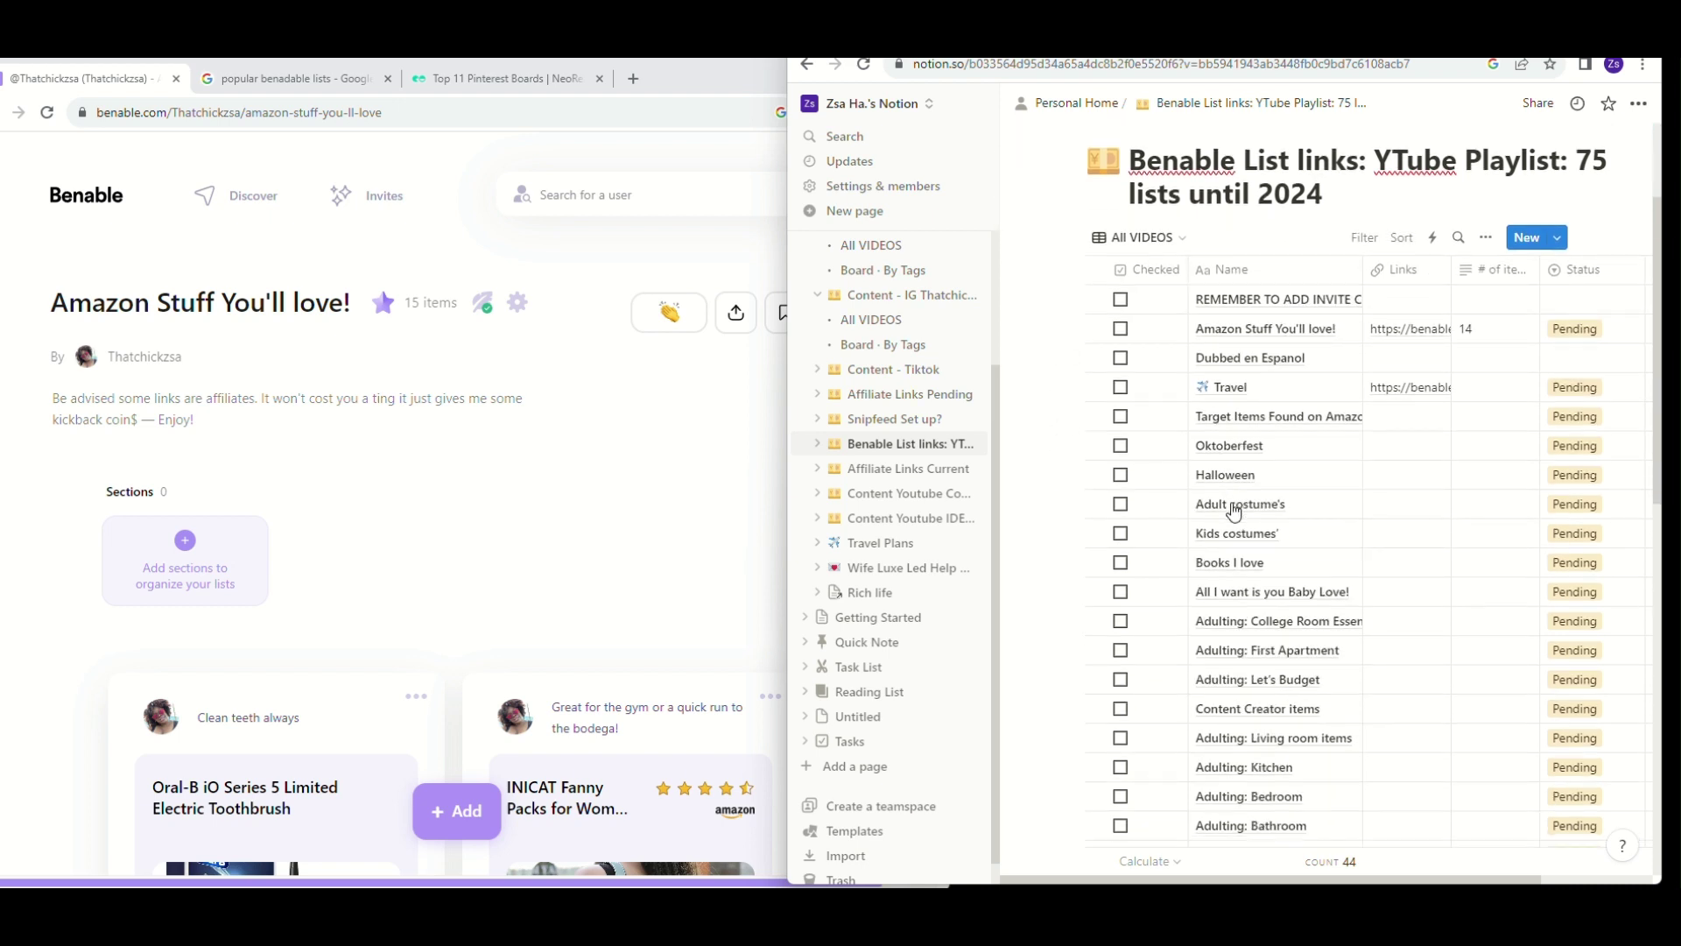
scroll(1234, 512, down, 1)
scroll(1234, 512, down, 2)
scroll(1233, 512, up, 5)
click(1359, 378)
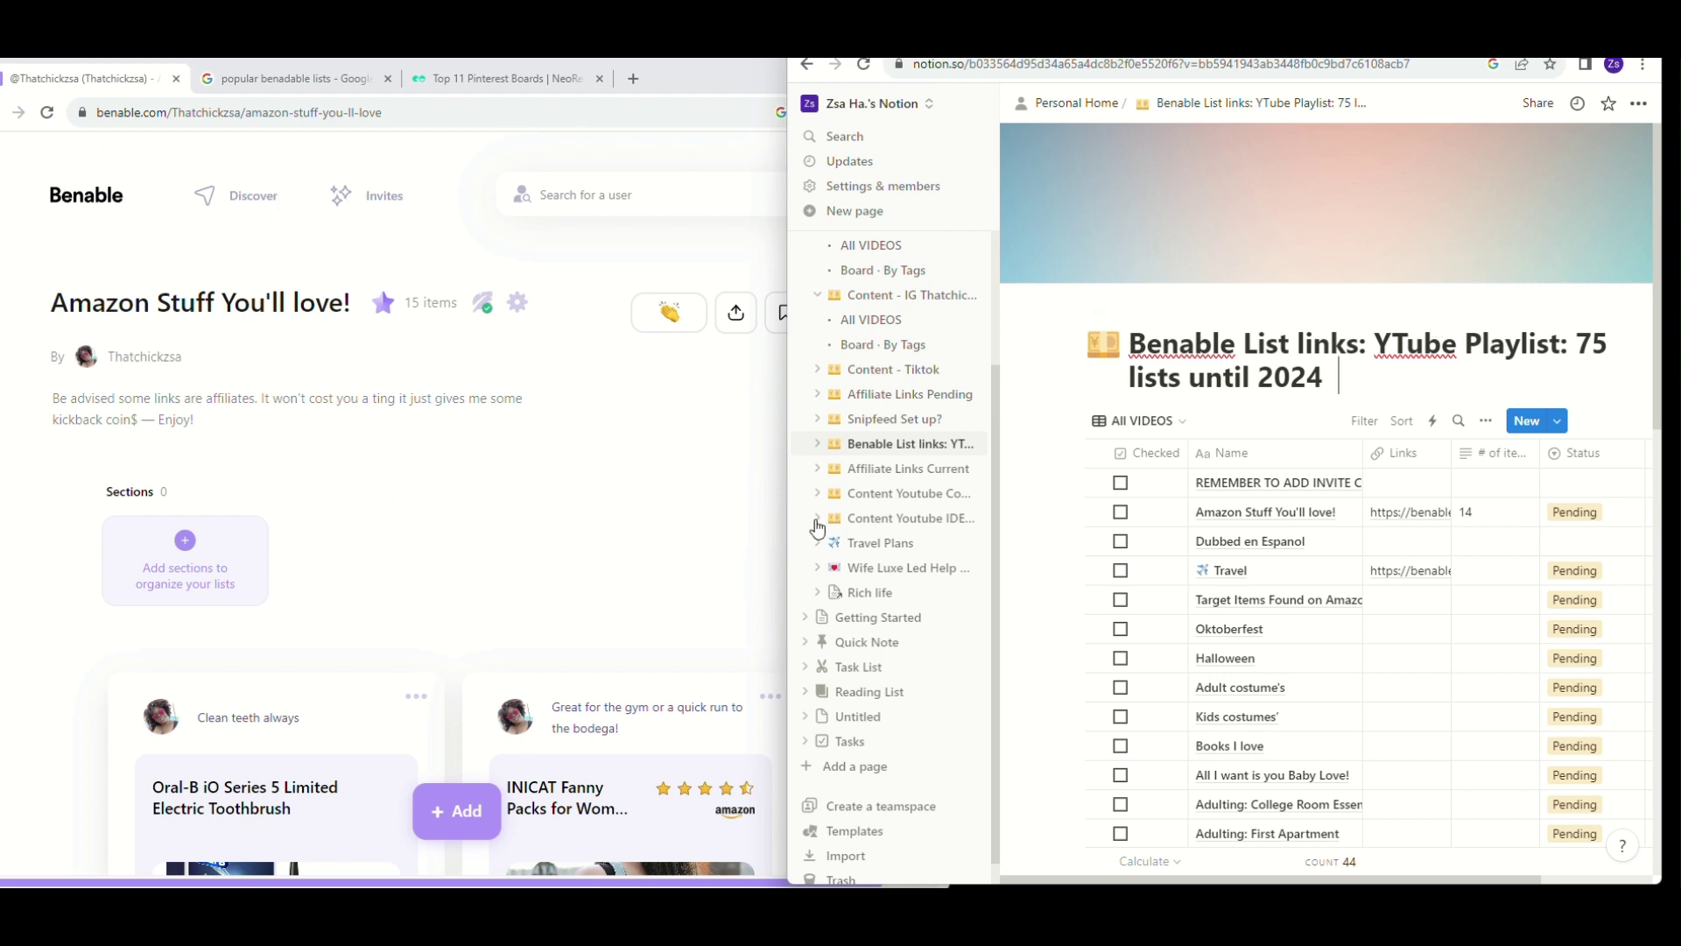
scroll(870, 403, down, 1)
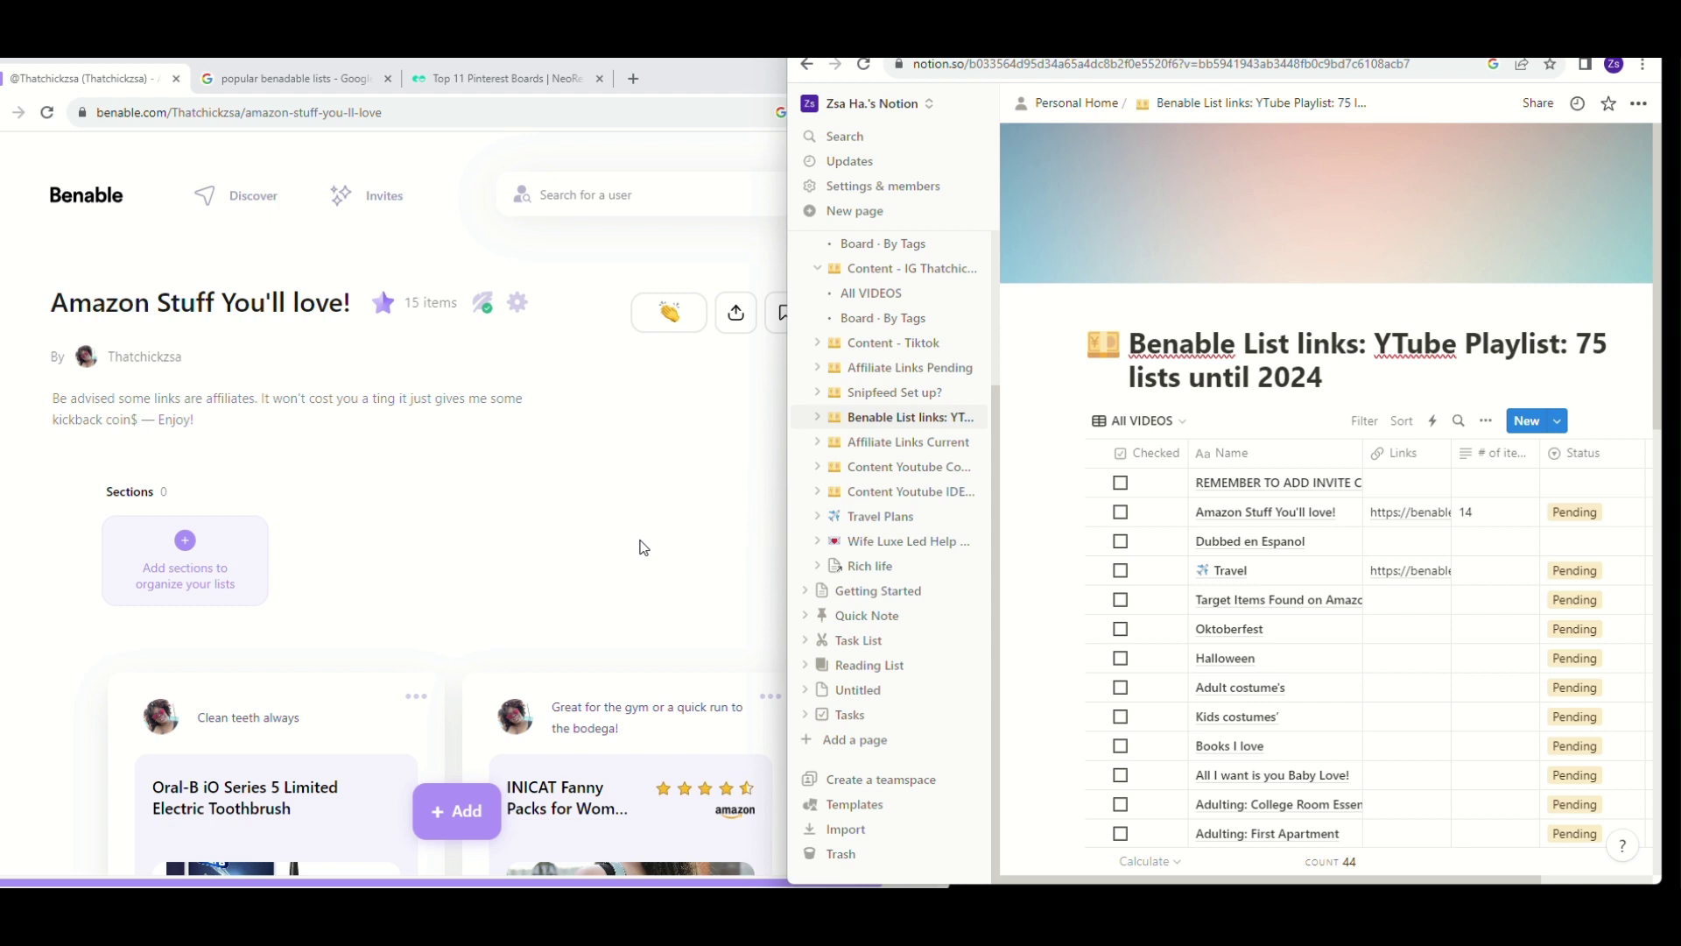
click(154, 385)
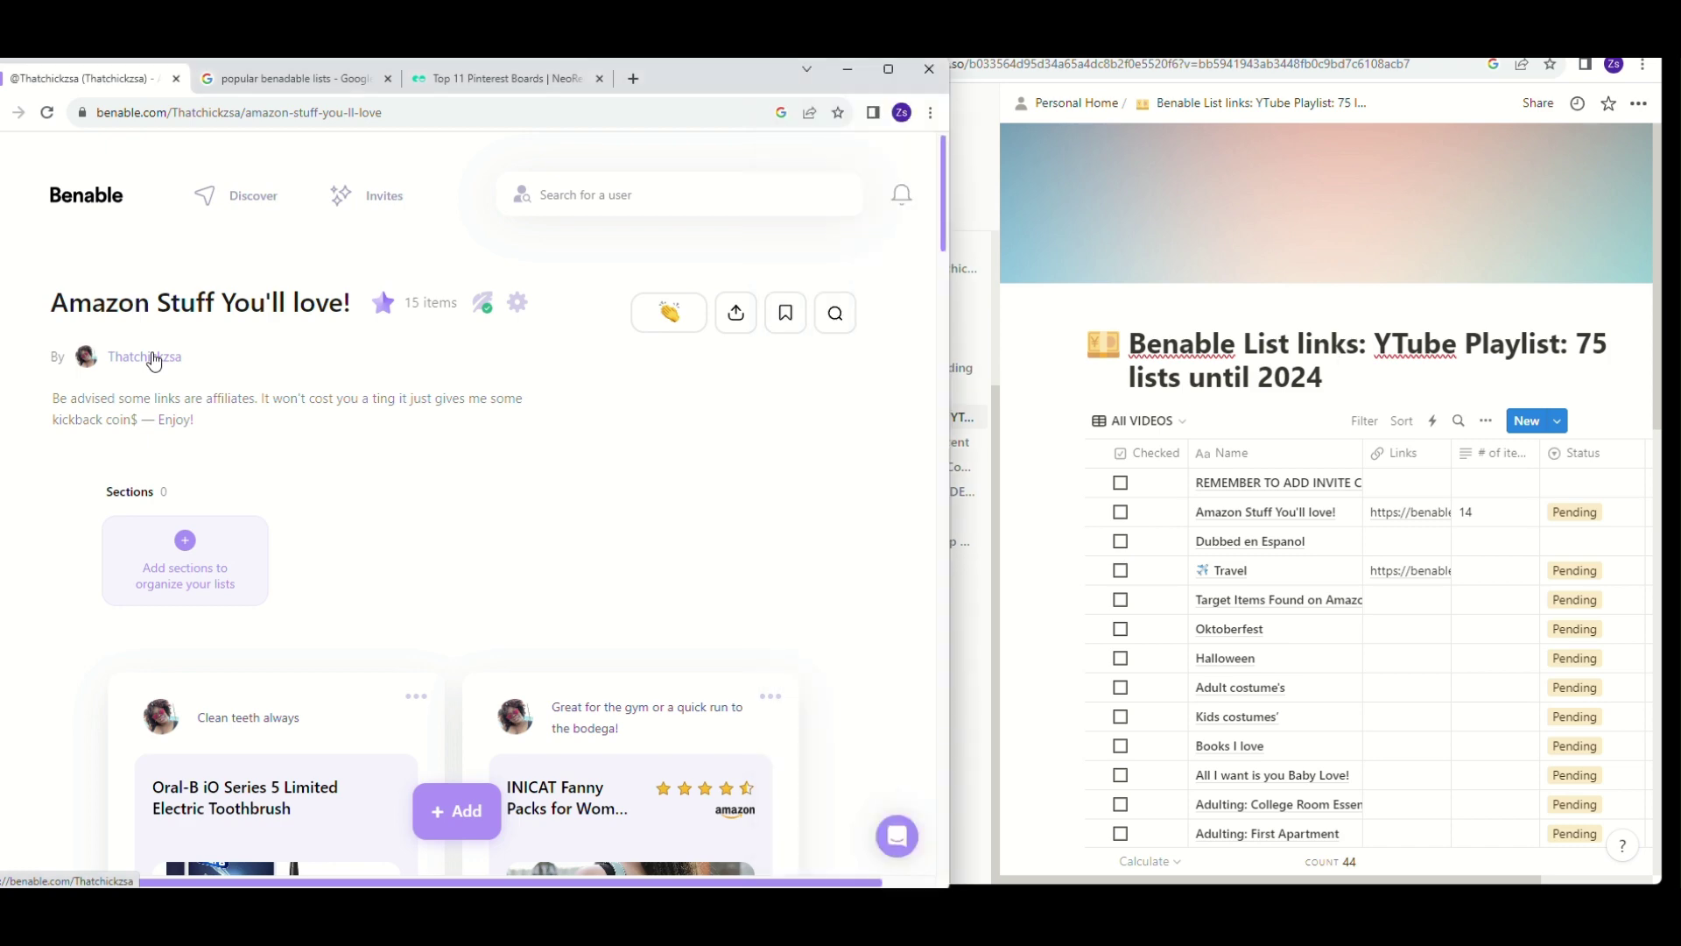
click(153, 358)
scroll(563, 394, down, 2)
scroll(407, 278, down, 3)
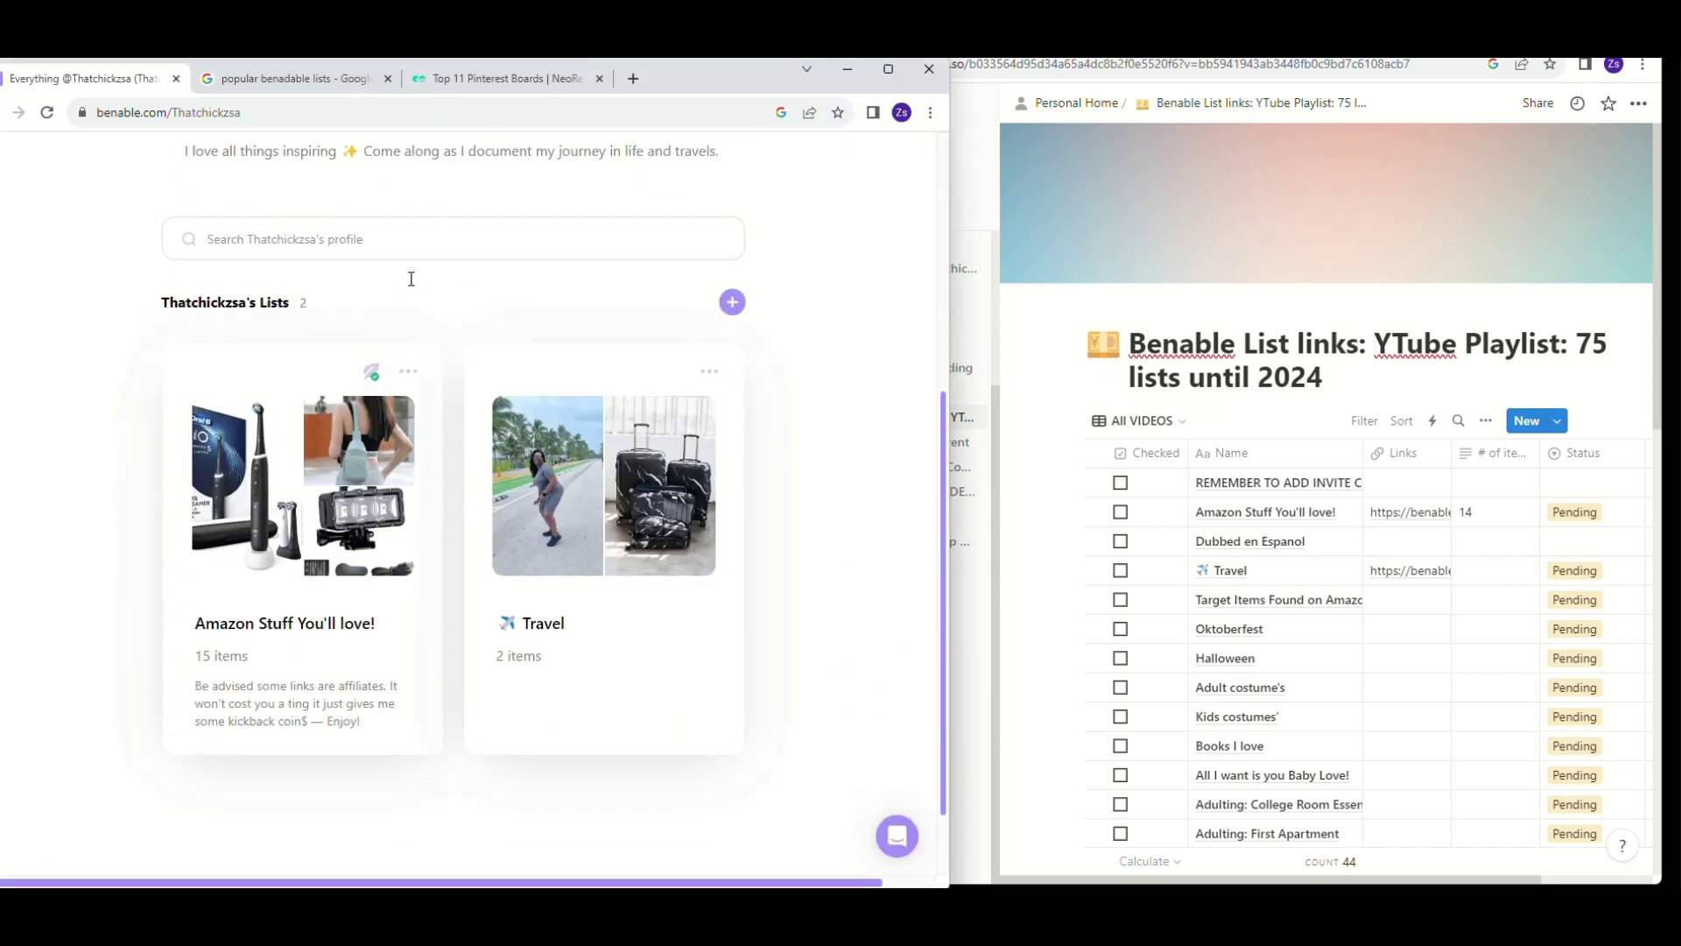
scroll(413, 286, up, 4)
scroll(408, 276, up, 1)
scroll(443, 551, down, 4)
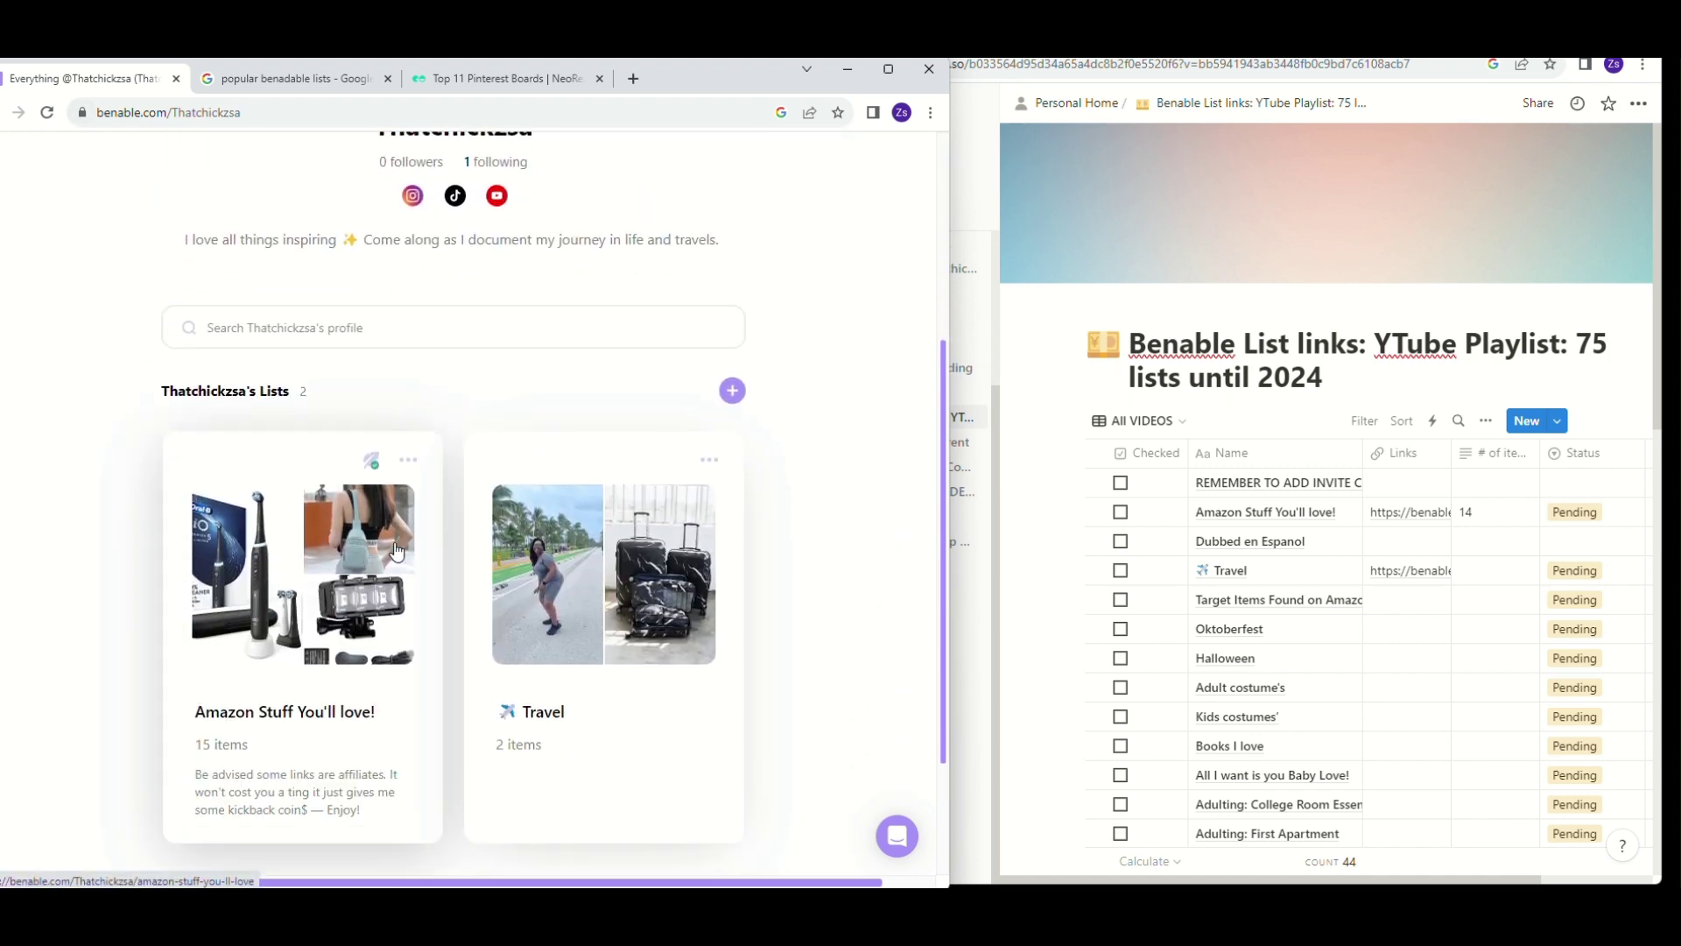
scroll(788, 573, down, 2)
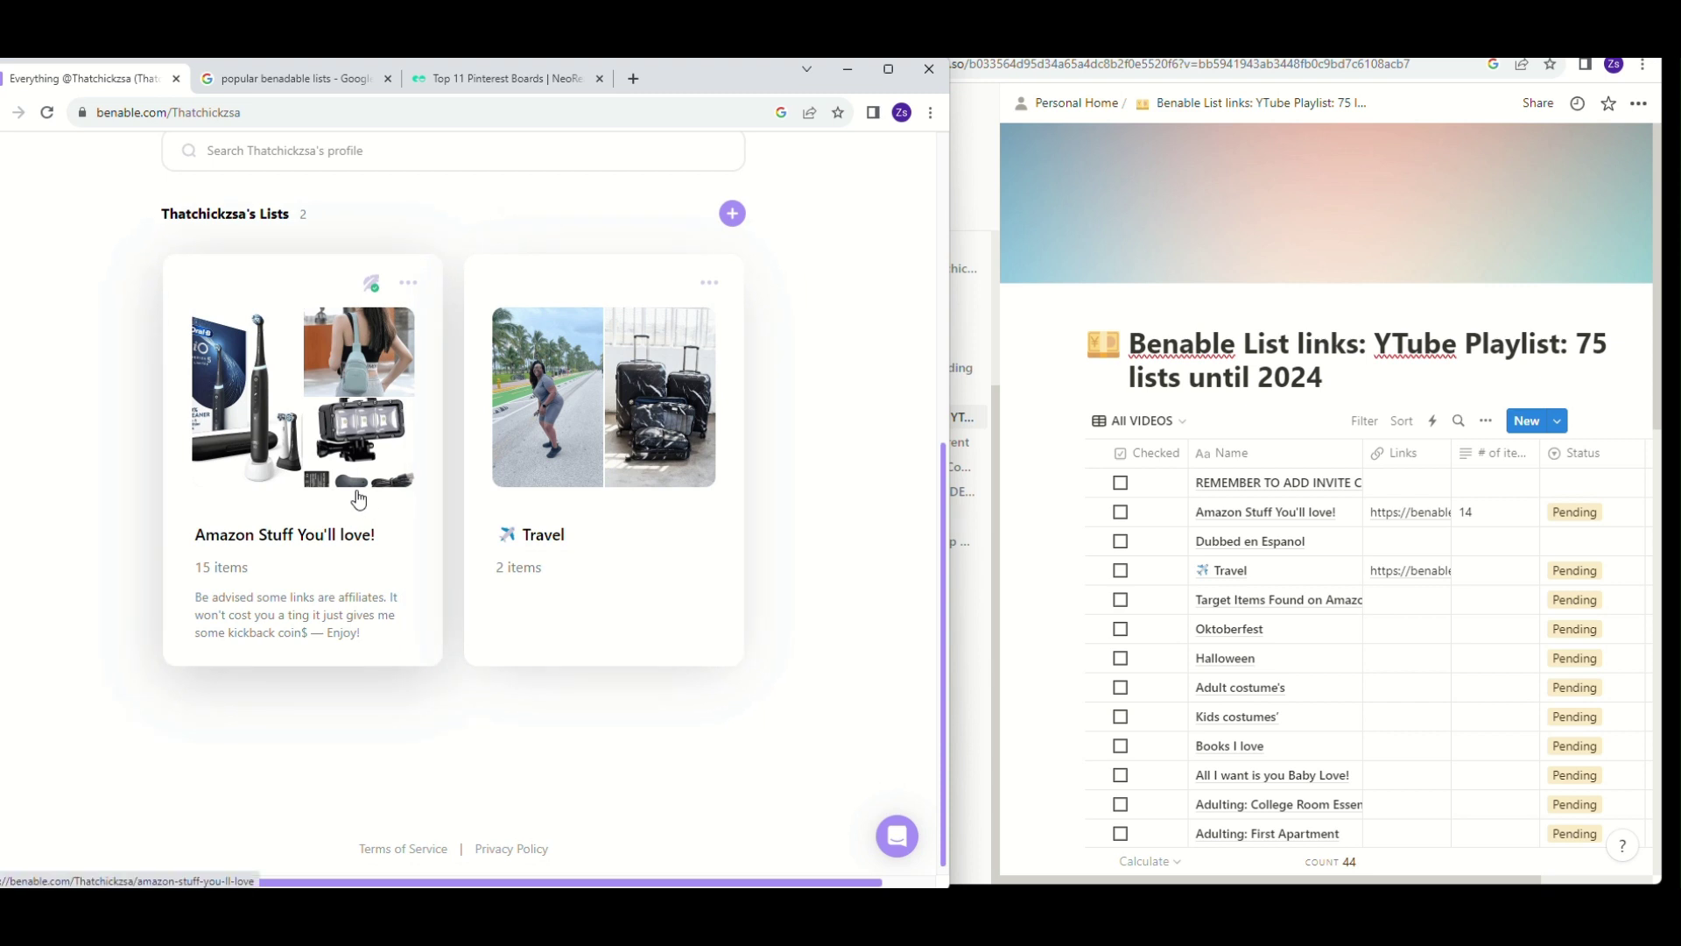
click(324, 398)
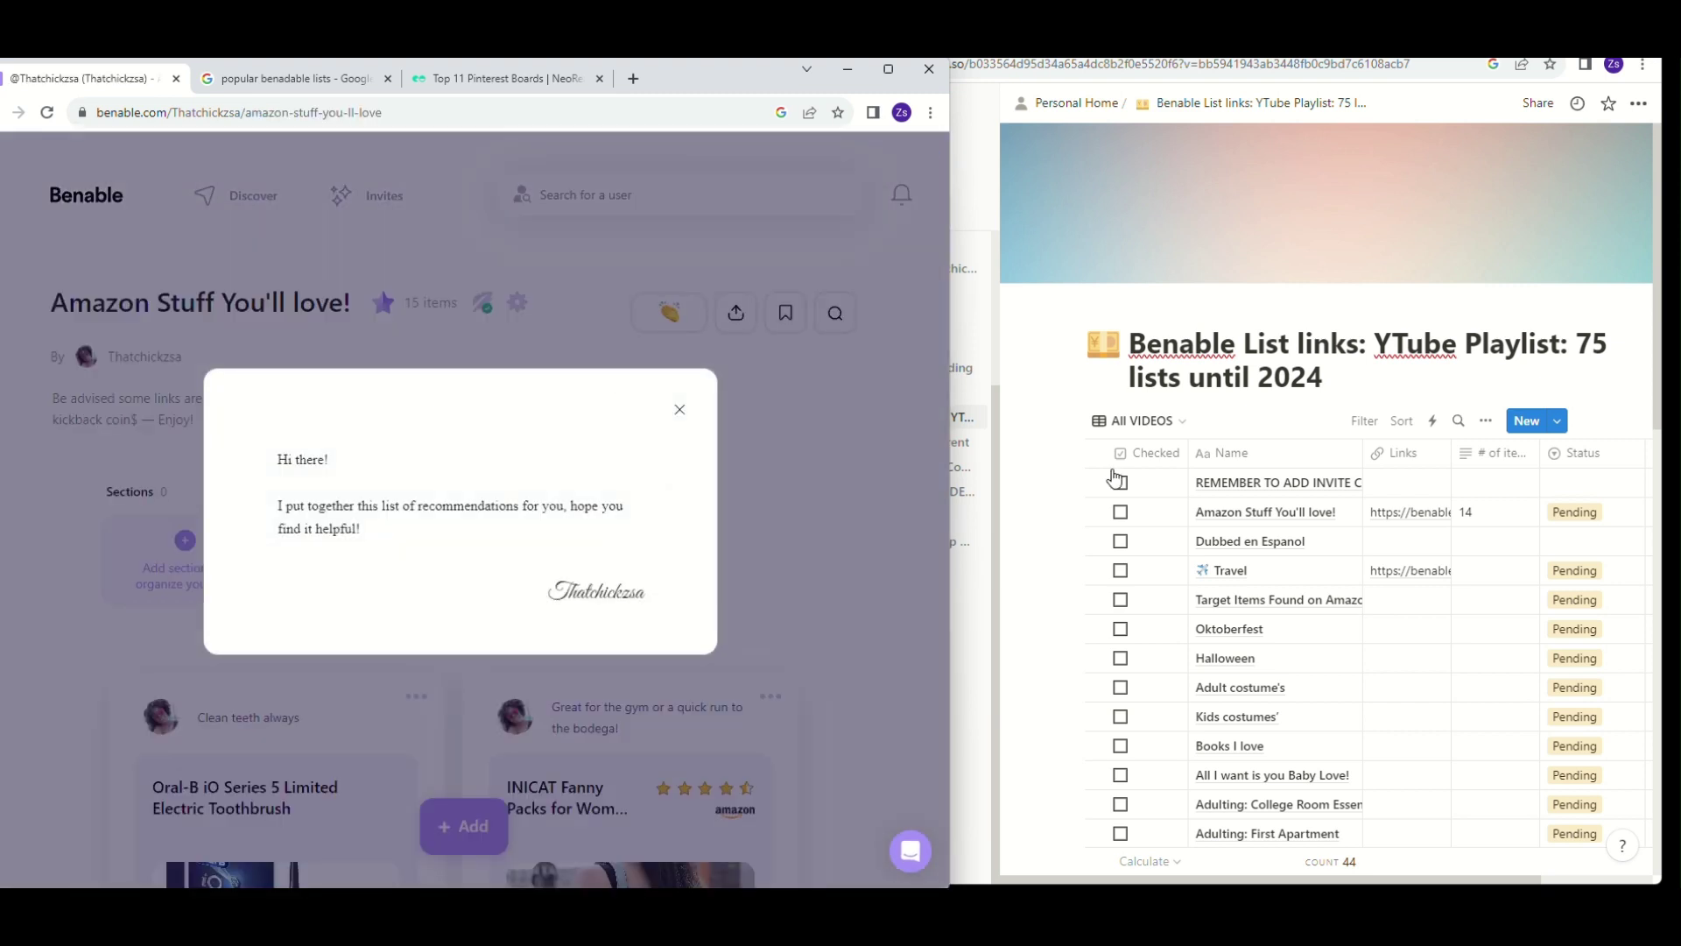
click(677, 409)
scroll(450, 543, down, 2)
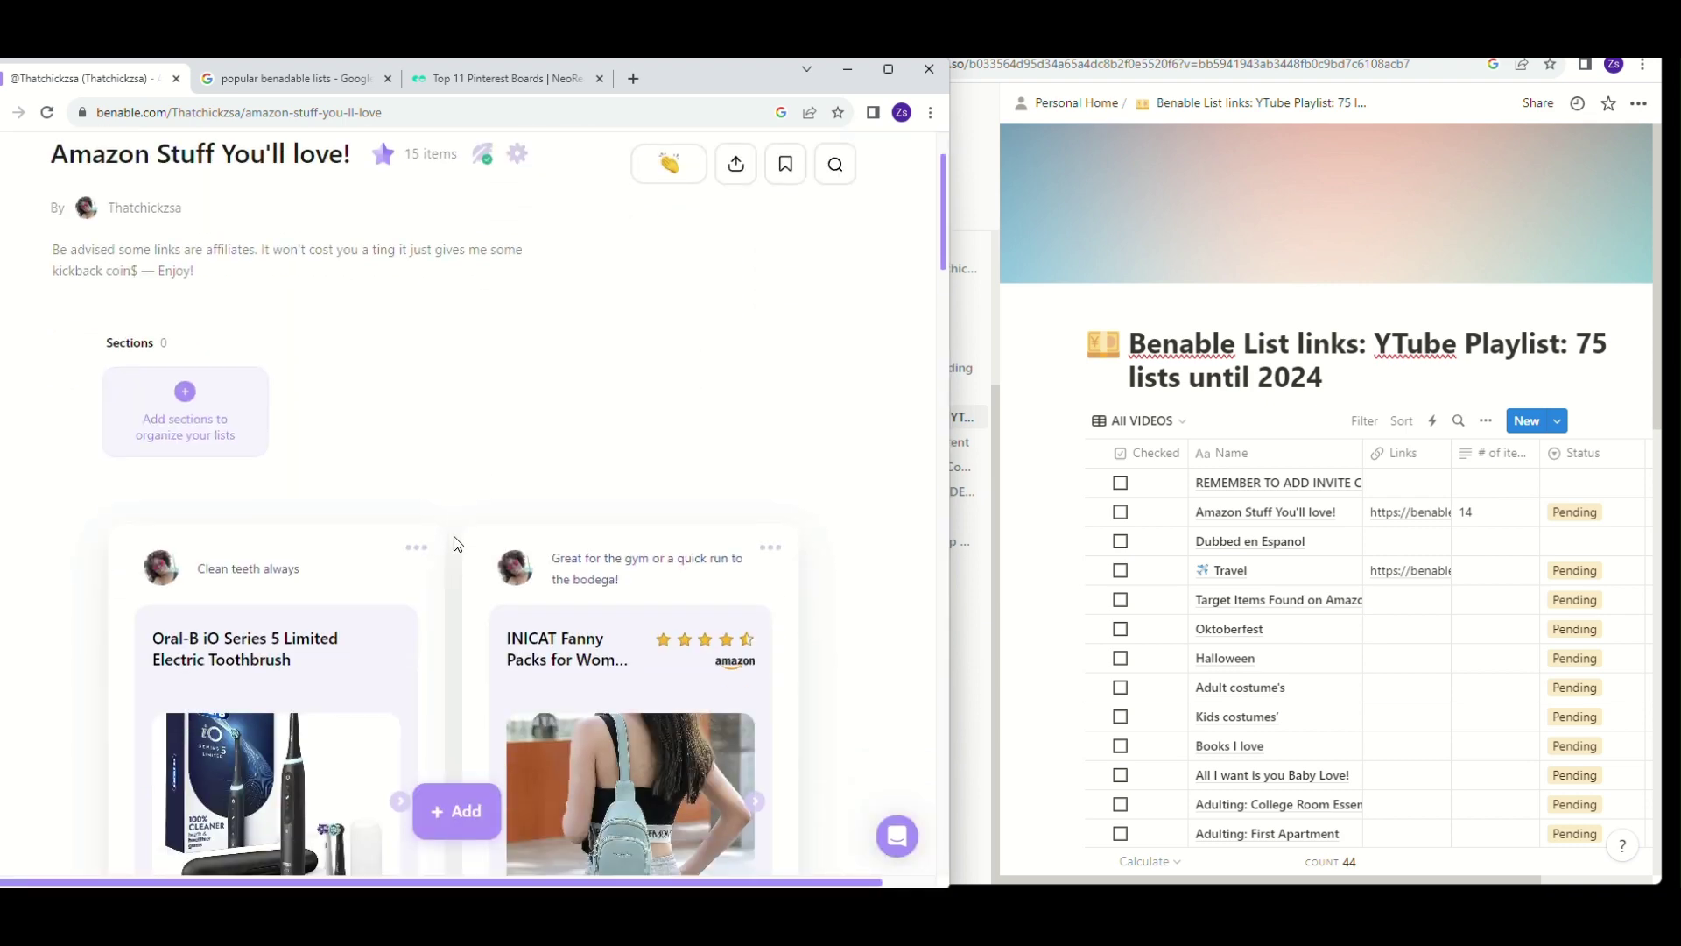
scroll(455, 543, down, 4)
scroll(453, 544, down, 5)
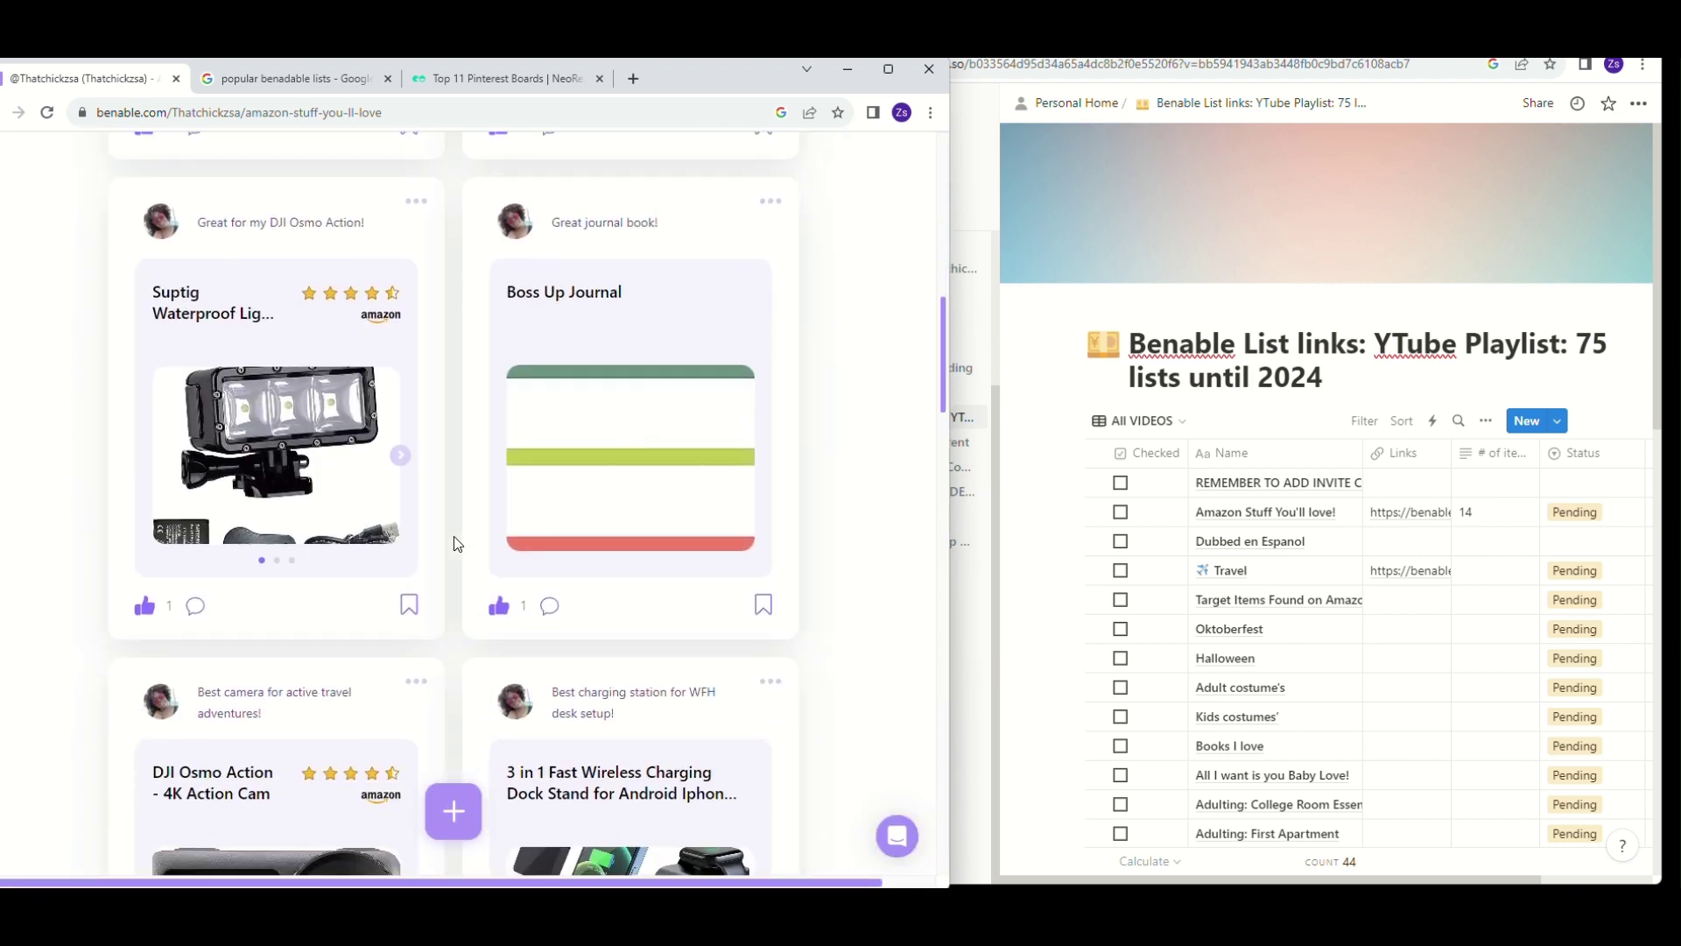
scroll(453, 544, down, 4)
scroll(454, 536, down, 5)
scroll(453, 535, down, 3)
scroll(454, 536, down, 6)
scroll(454, 536, up, 10)
scroll(453, 536, up, 3)
scroll(454, 536, up, 3)
scroll(453, 536, up, 4)
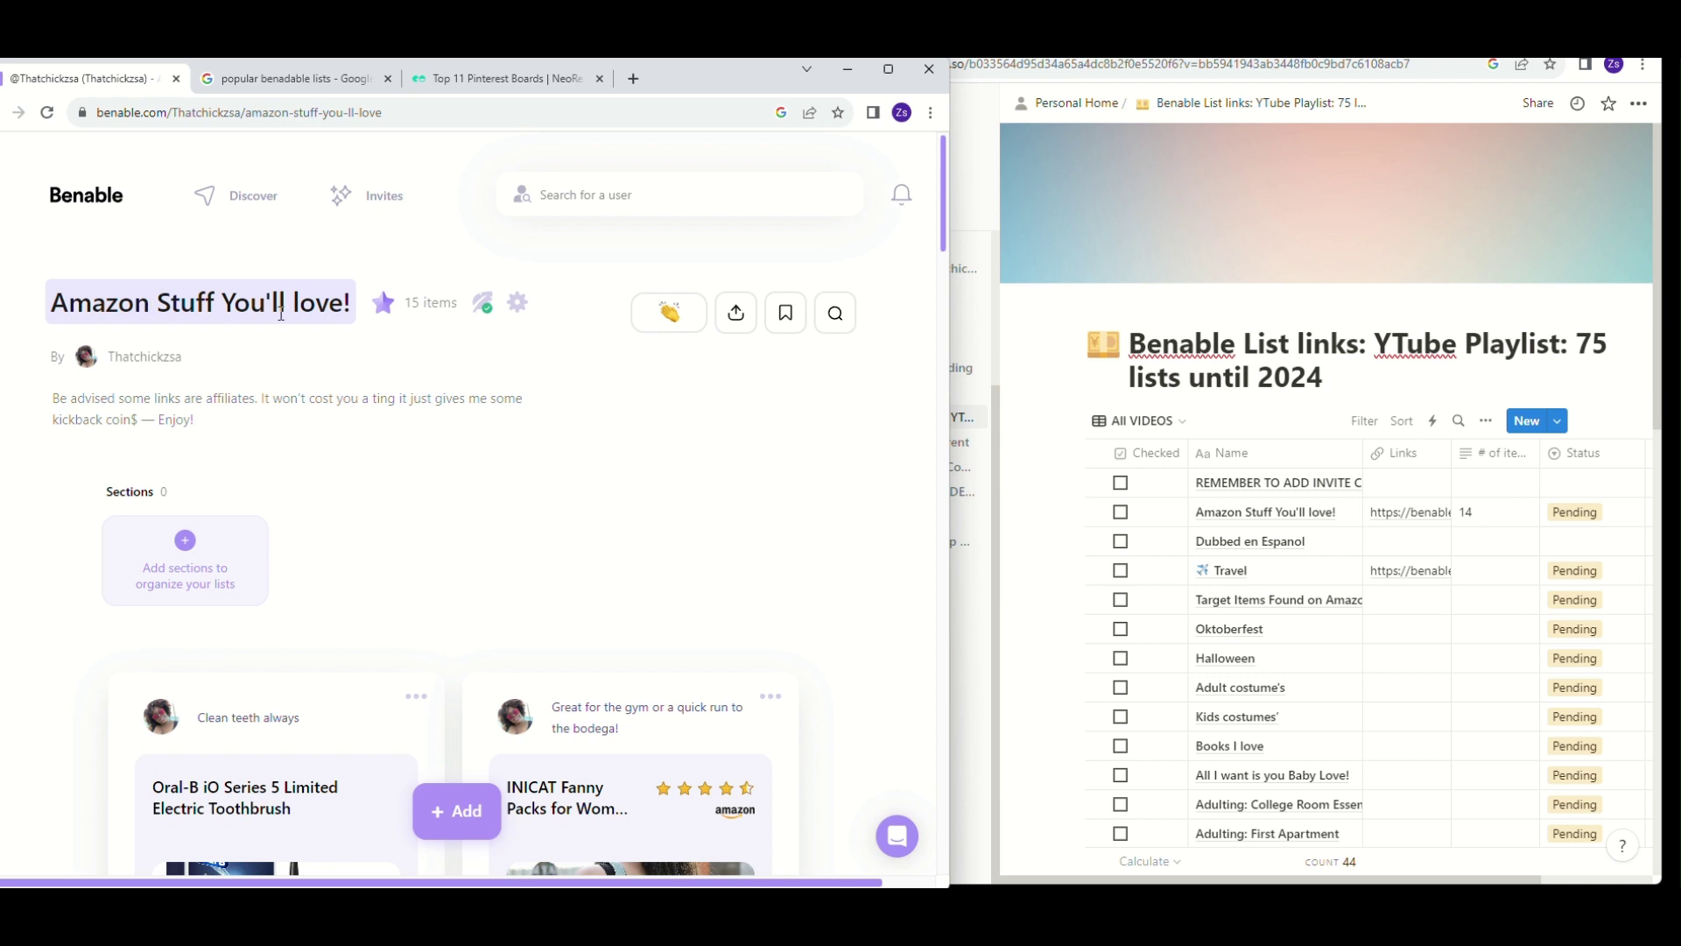
Tick the Checked box on the Amazon Stuff You'll love row.
mouse_move(1234, 481)
scroll(1204, 521, down, 1)
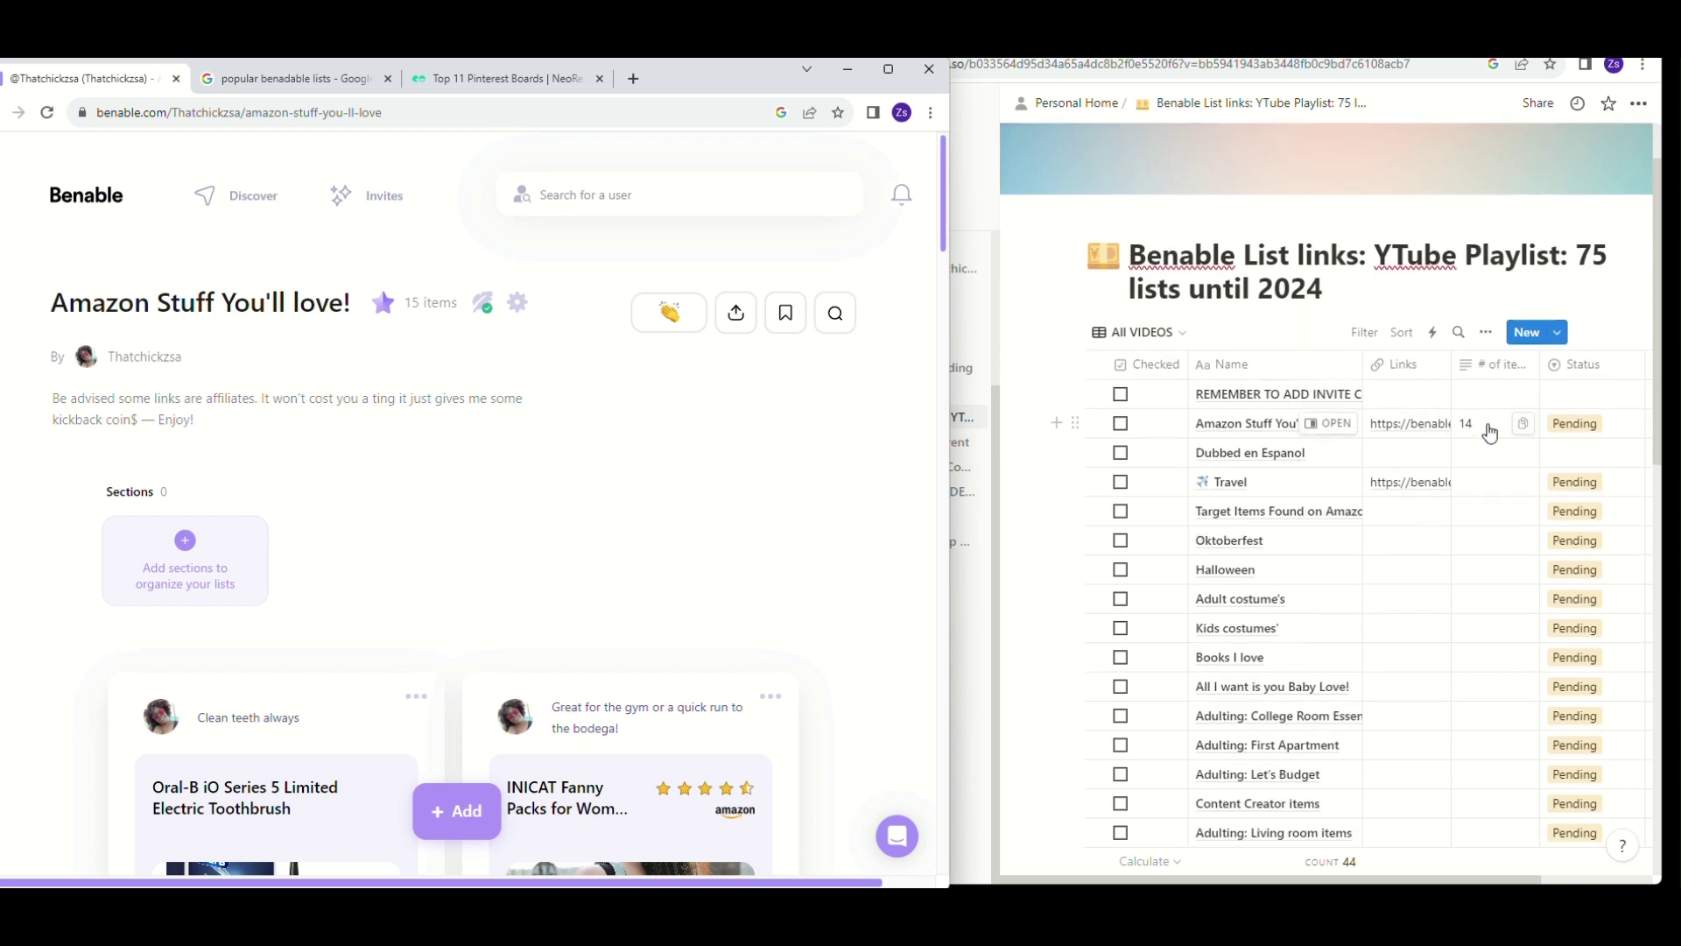
click(1120, 423)
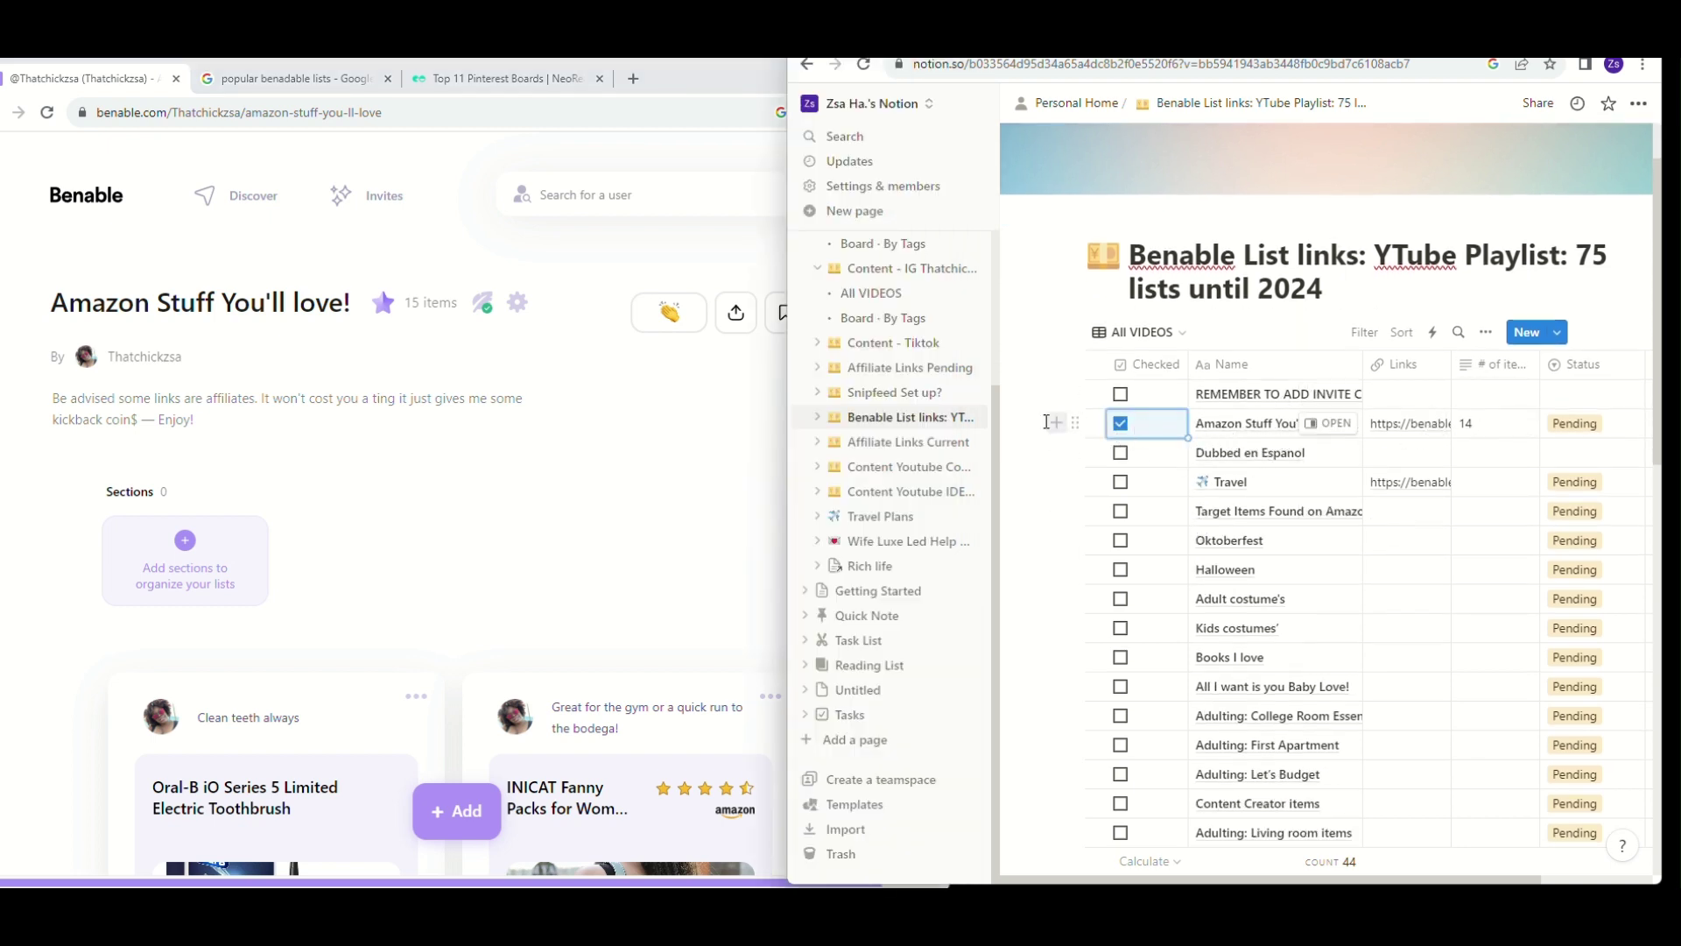
click(1075, 423)
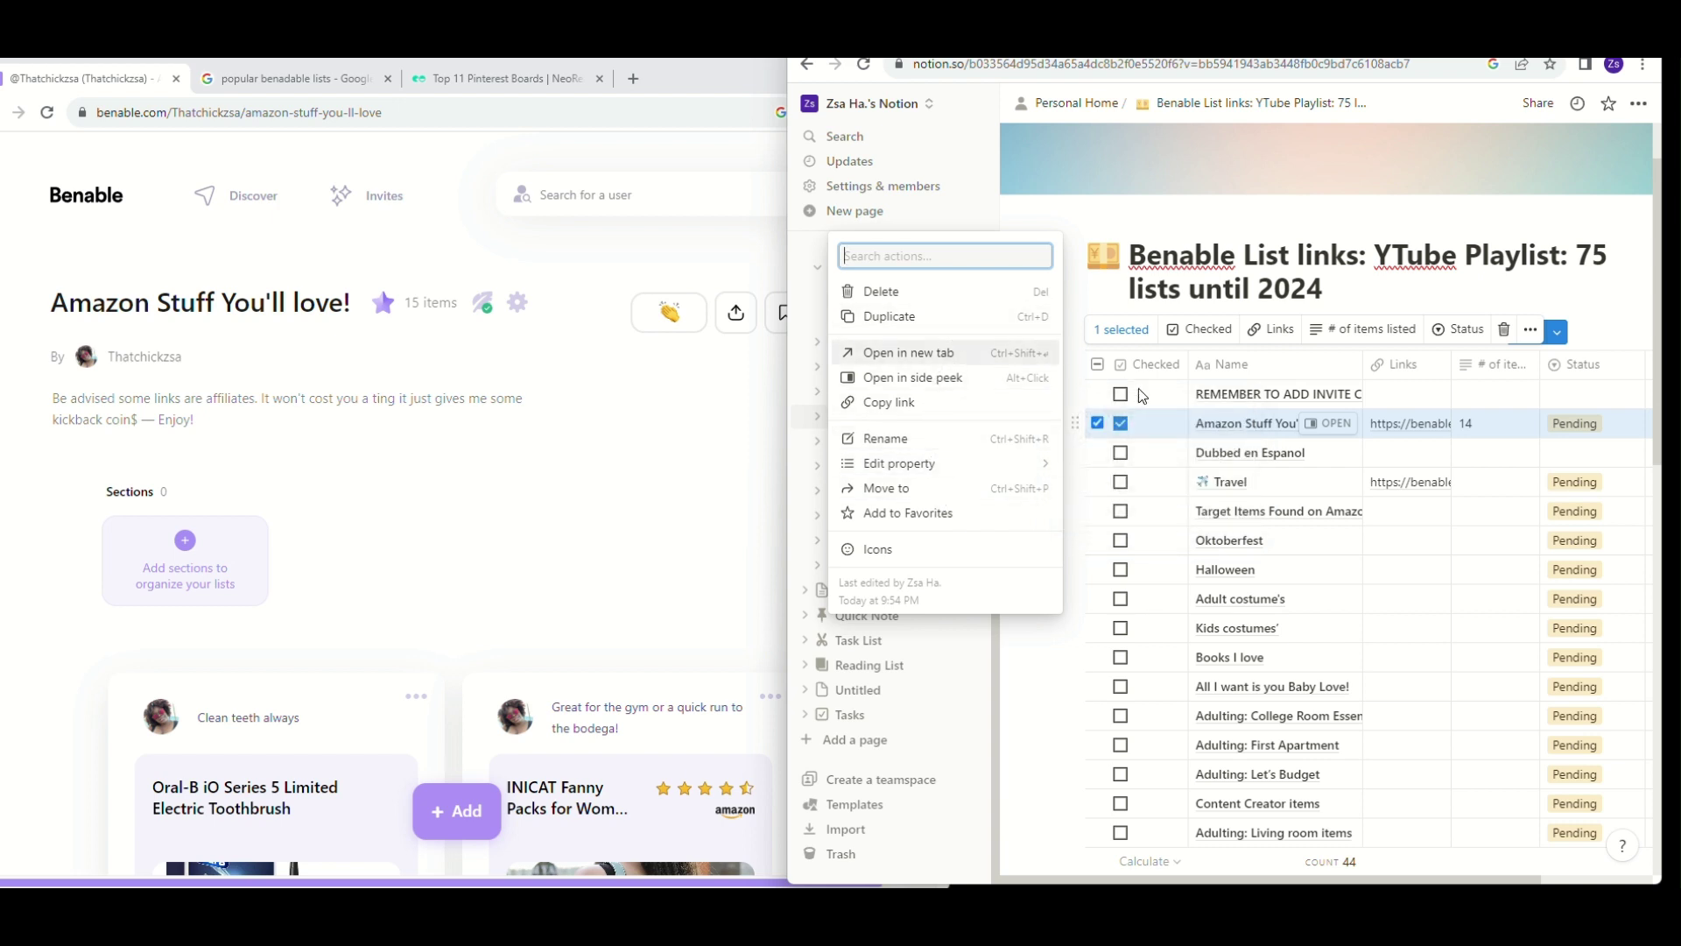
click(1095, 429)
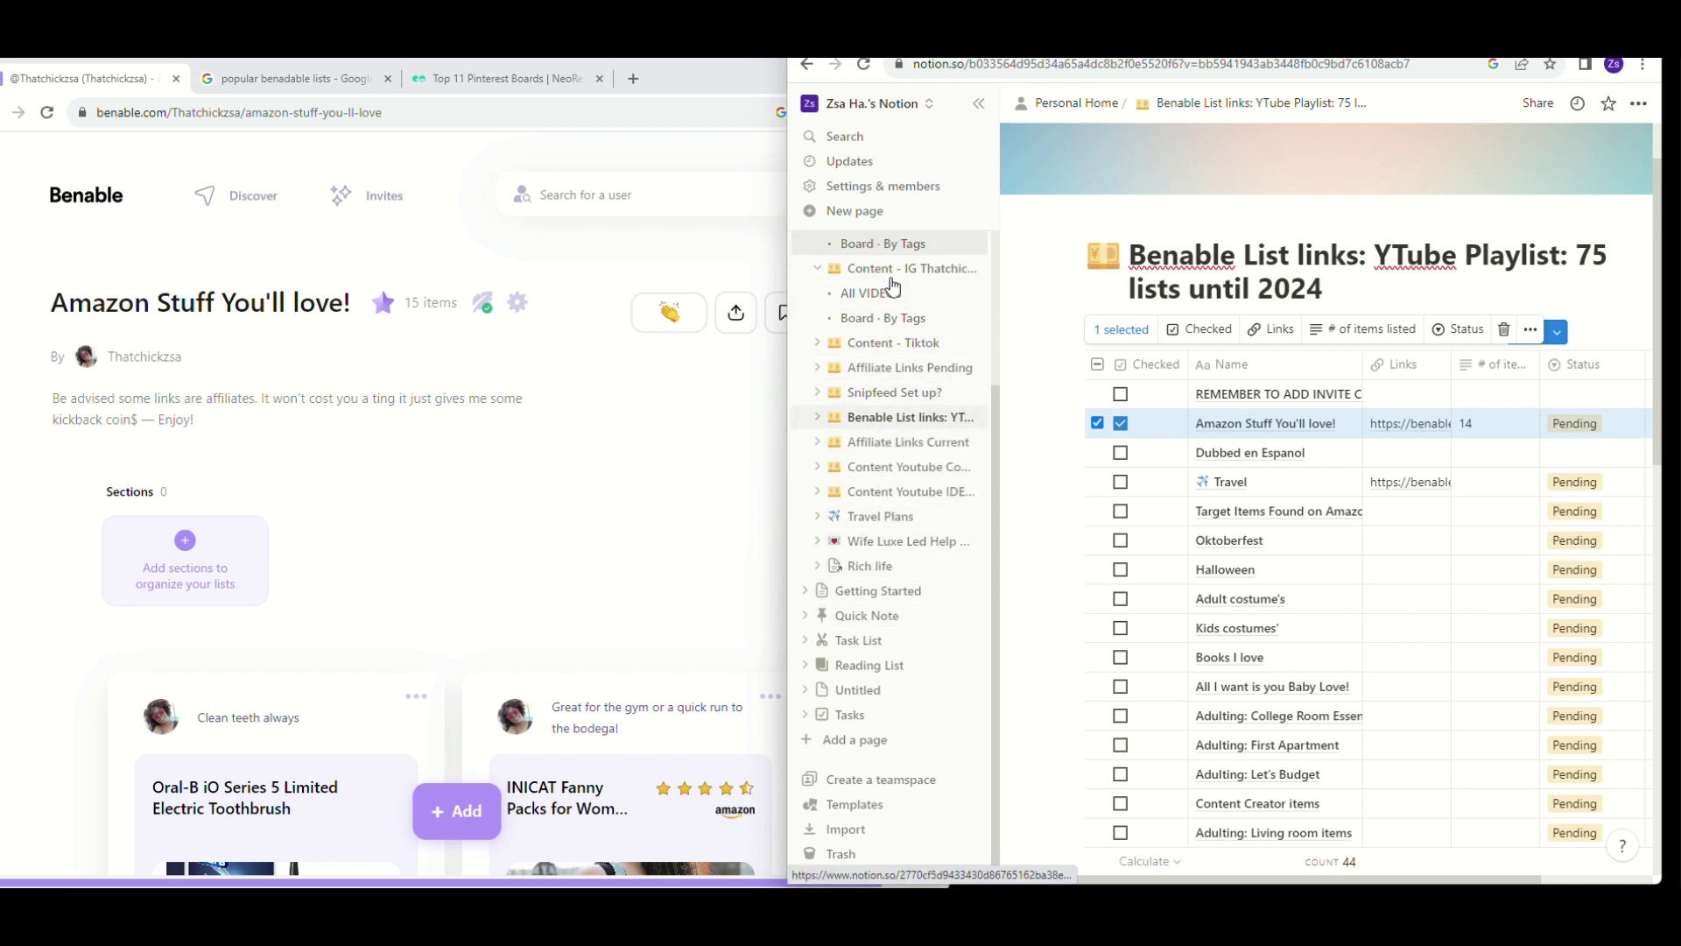
Toggle the Journal and Personal Home sidebar pages, then add an untitled entry to Benable List links.
scroll(884, 289, up, 3)
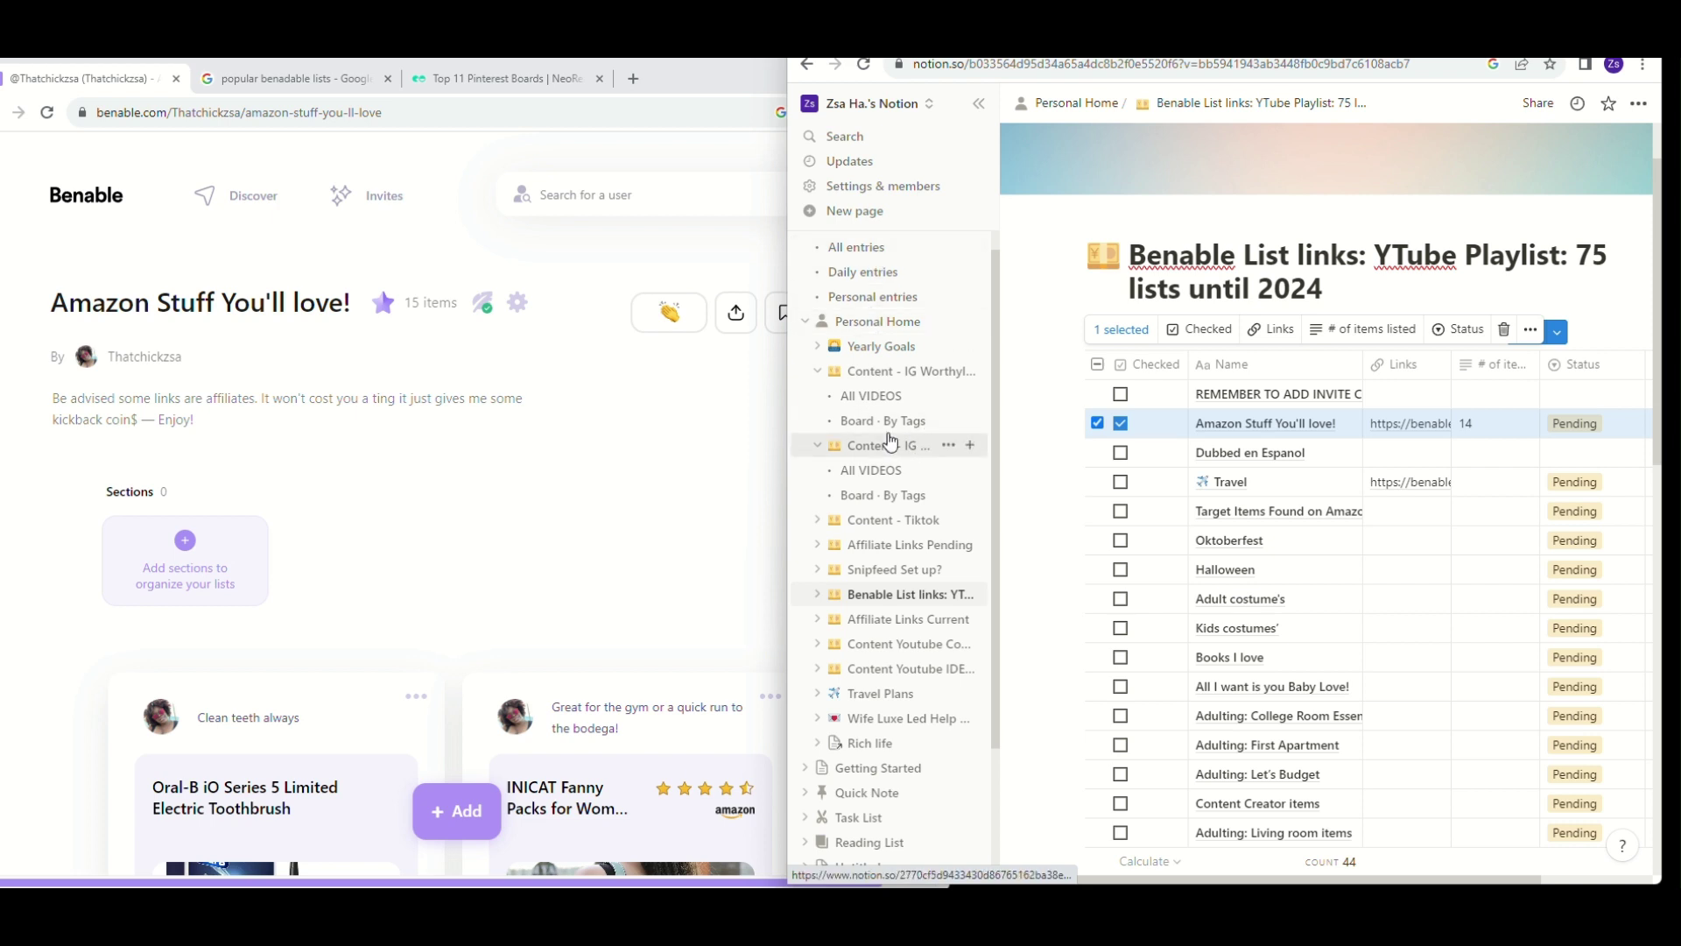
scroll(888, 433, up, 1)
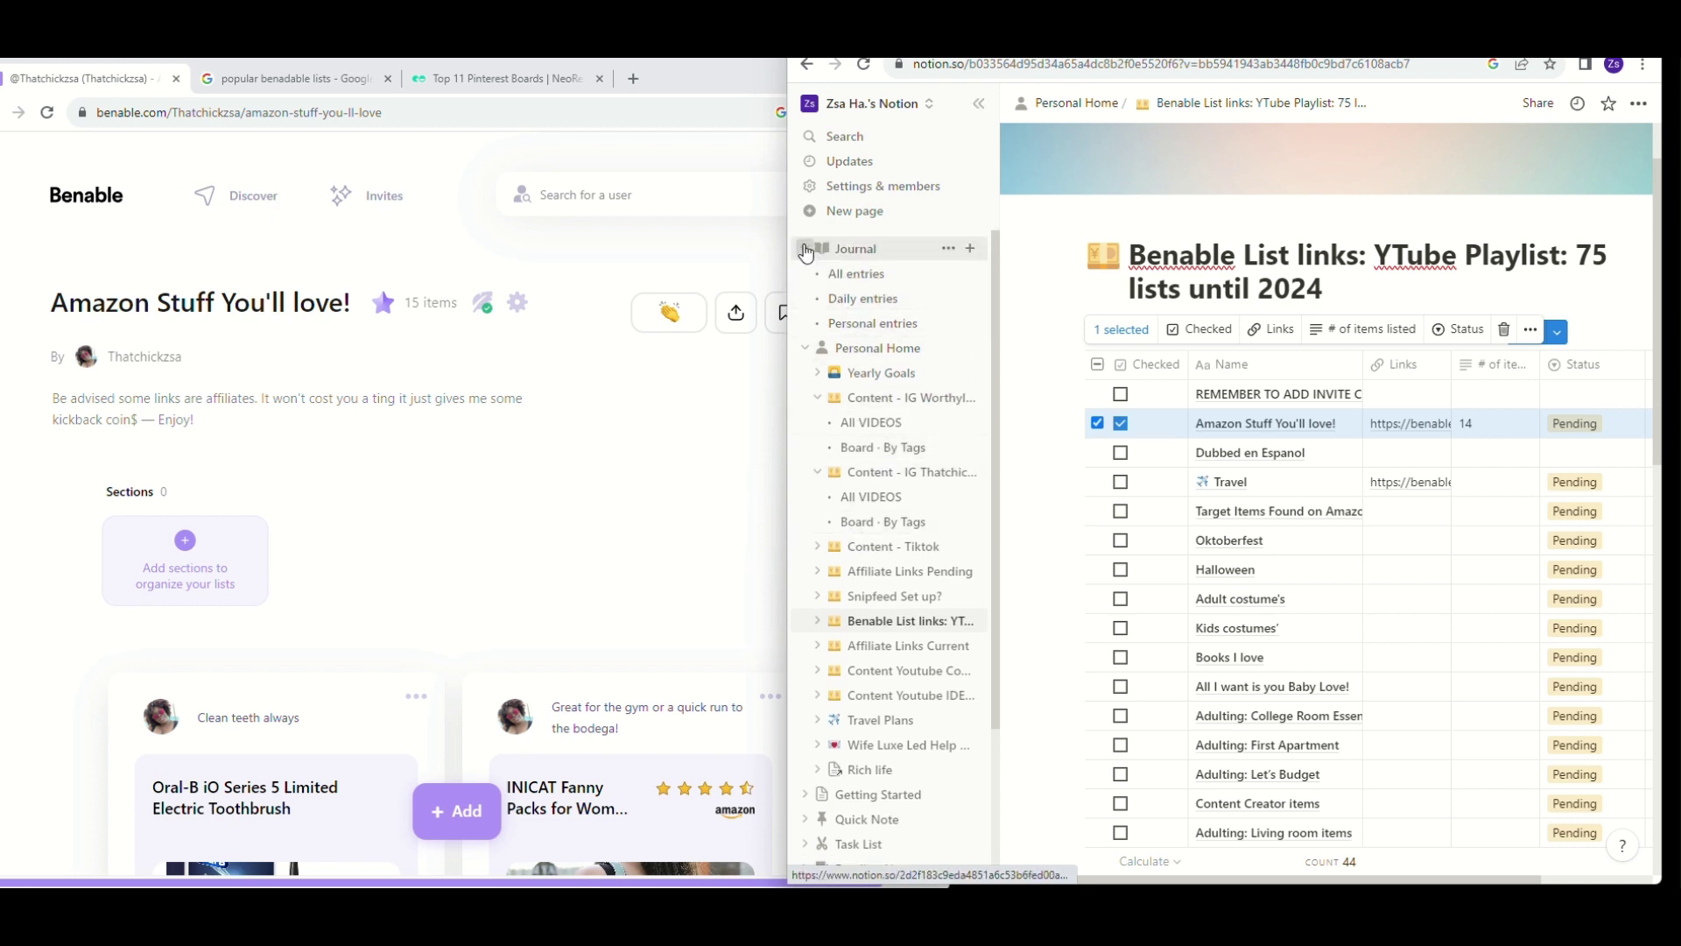
click(805, 249)
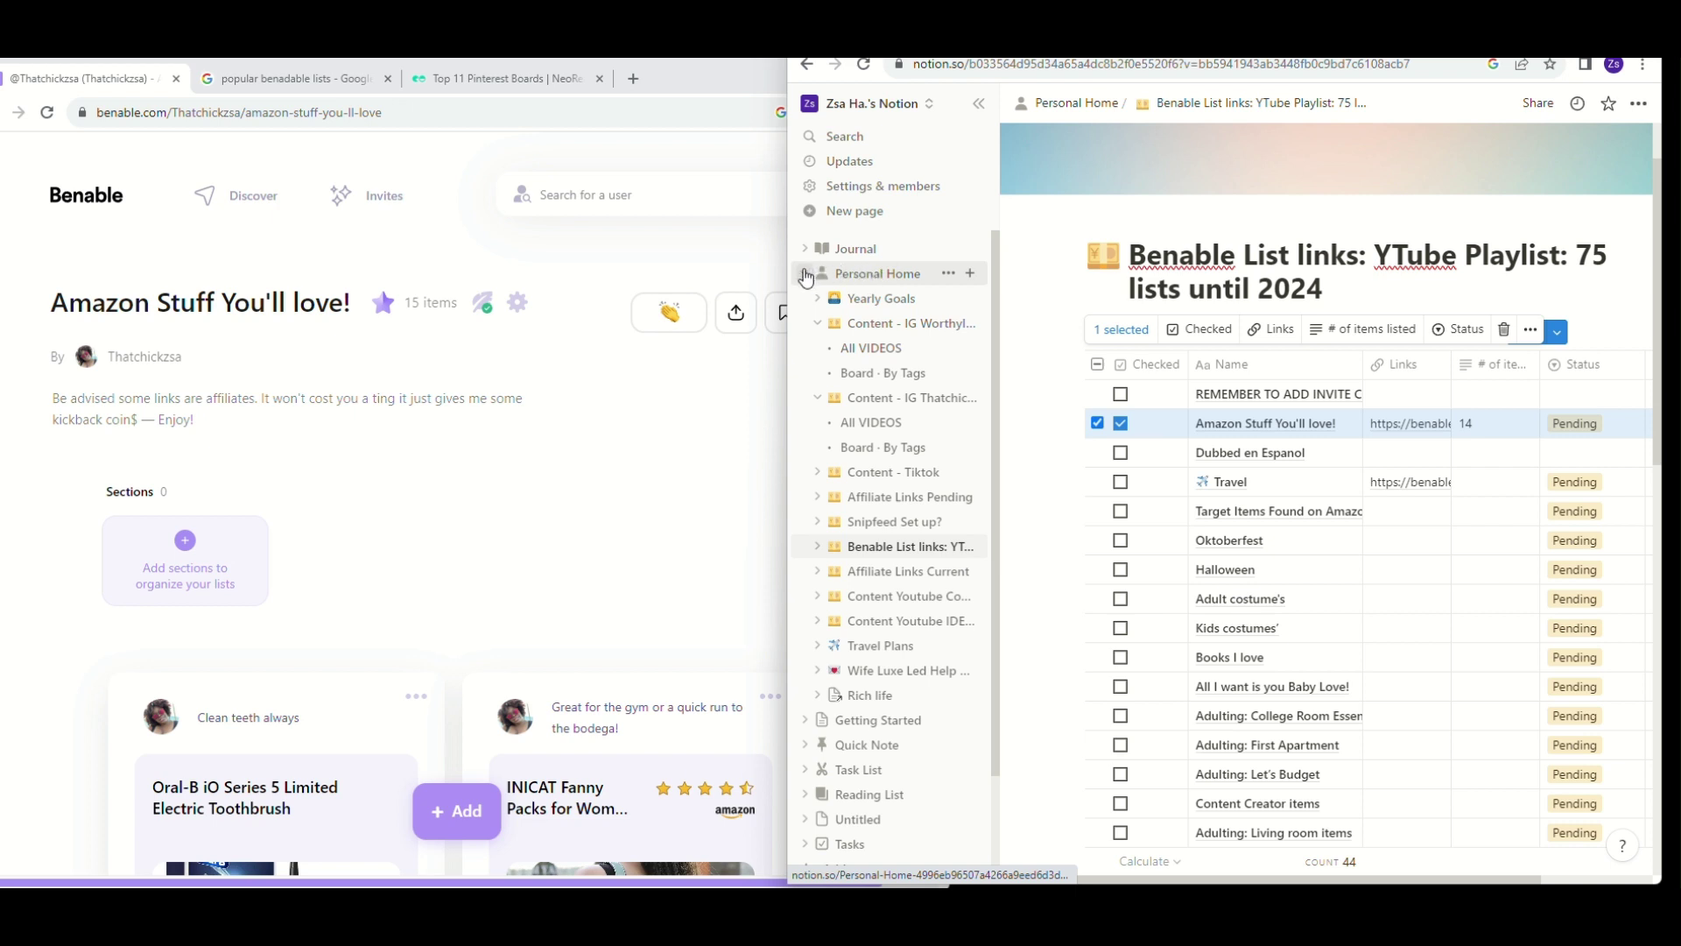
click(806, 275)
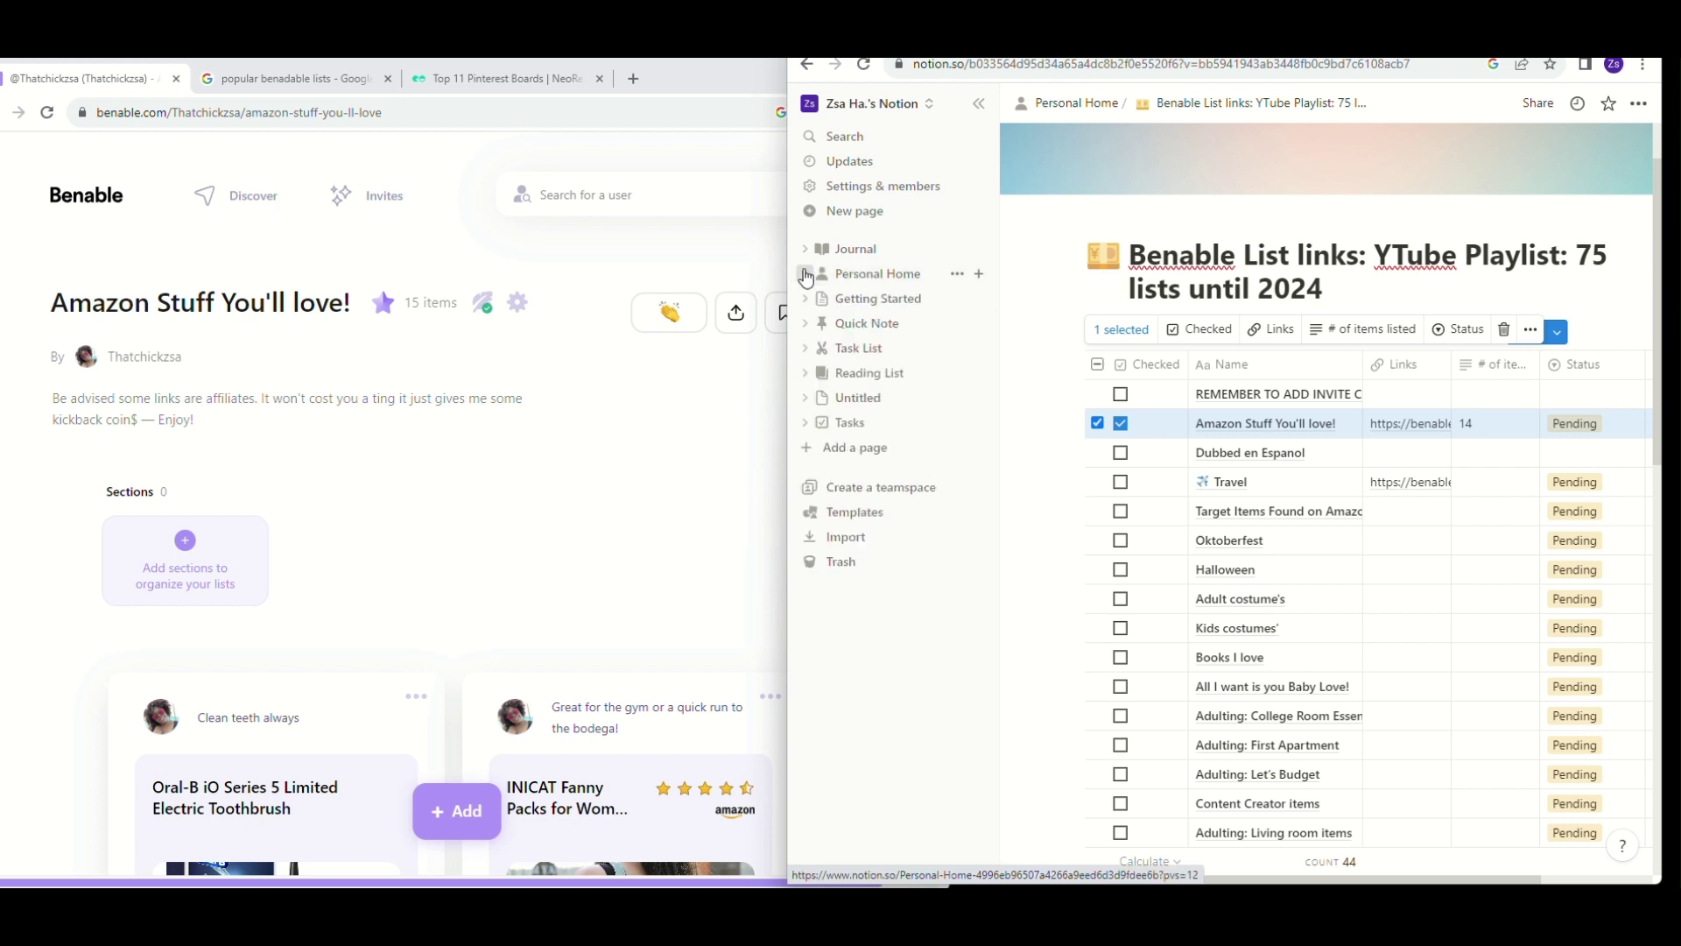
click(806, 275)
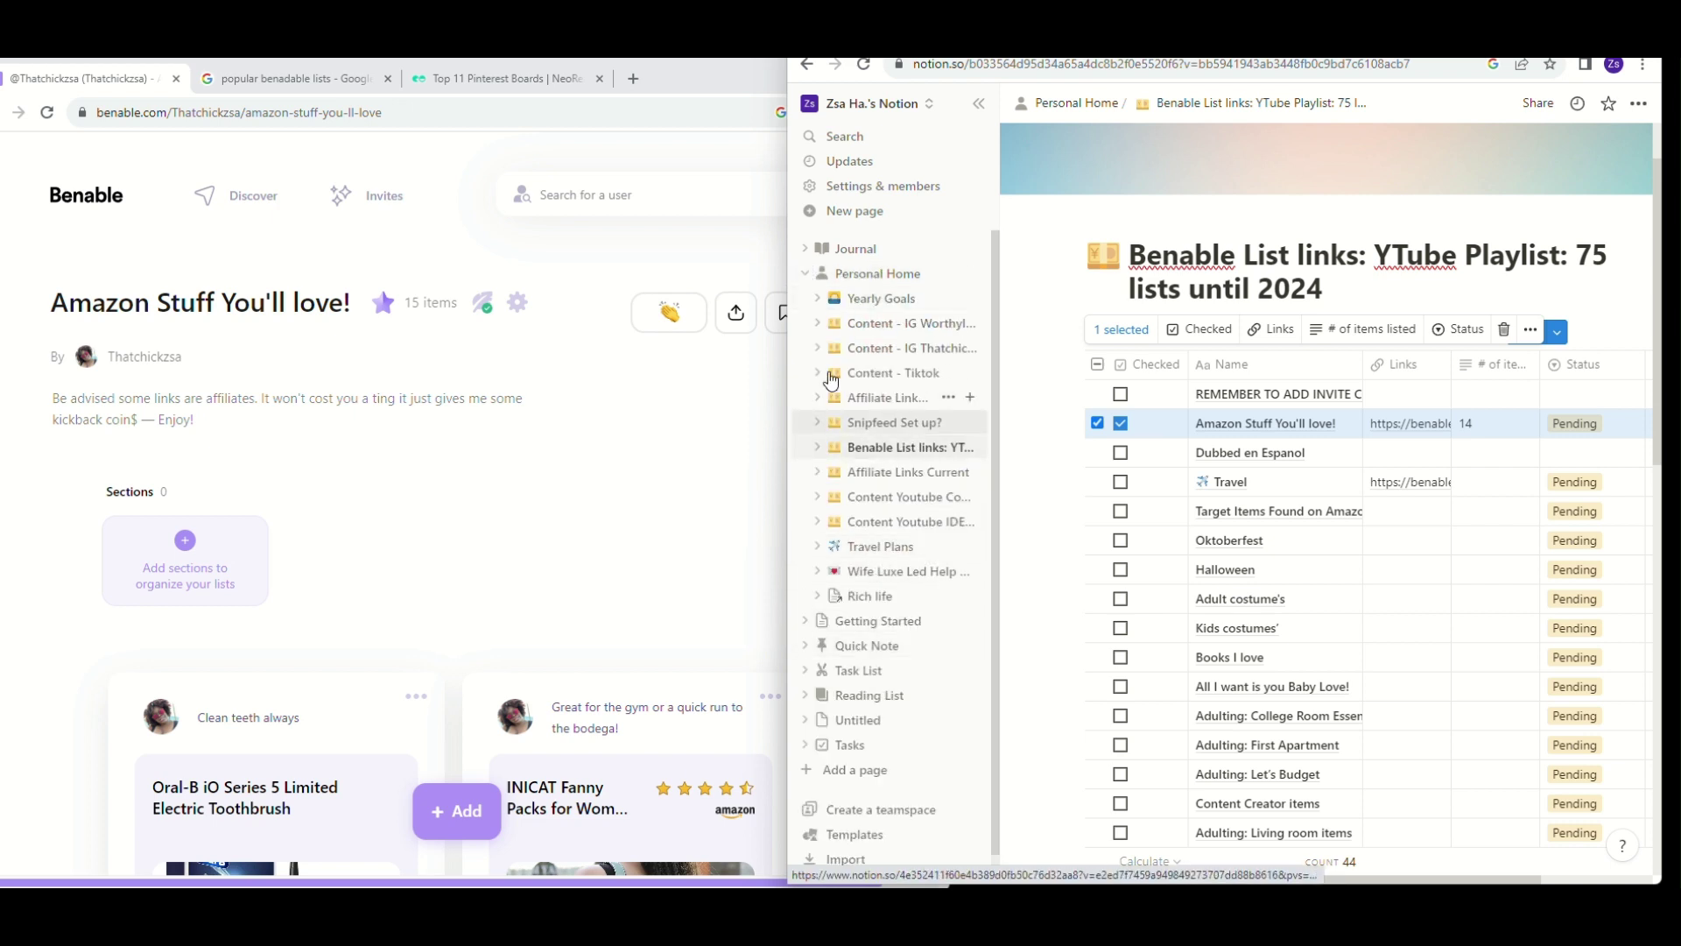
click(819, 449)
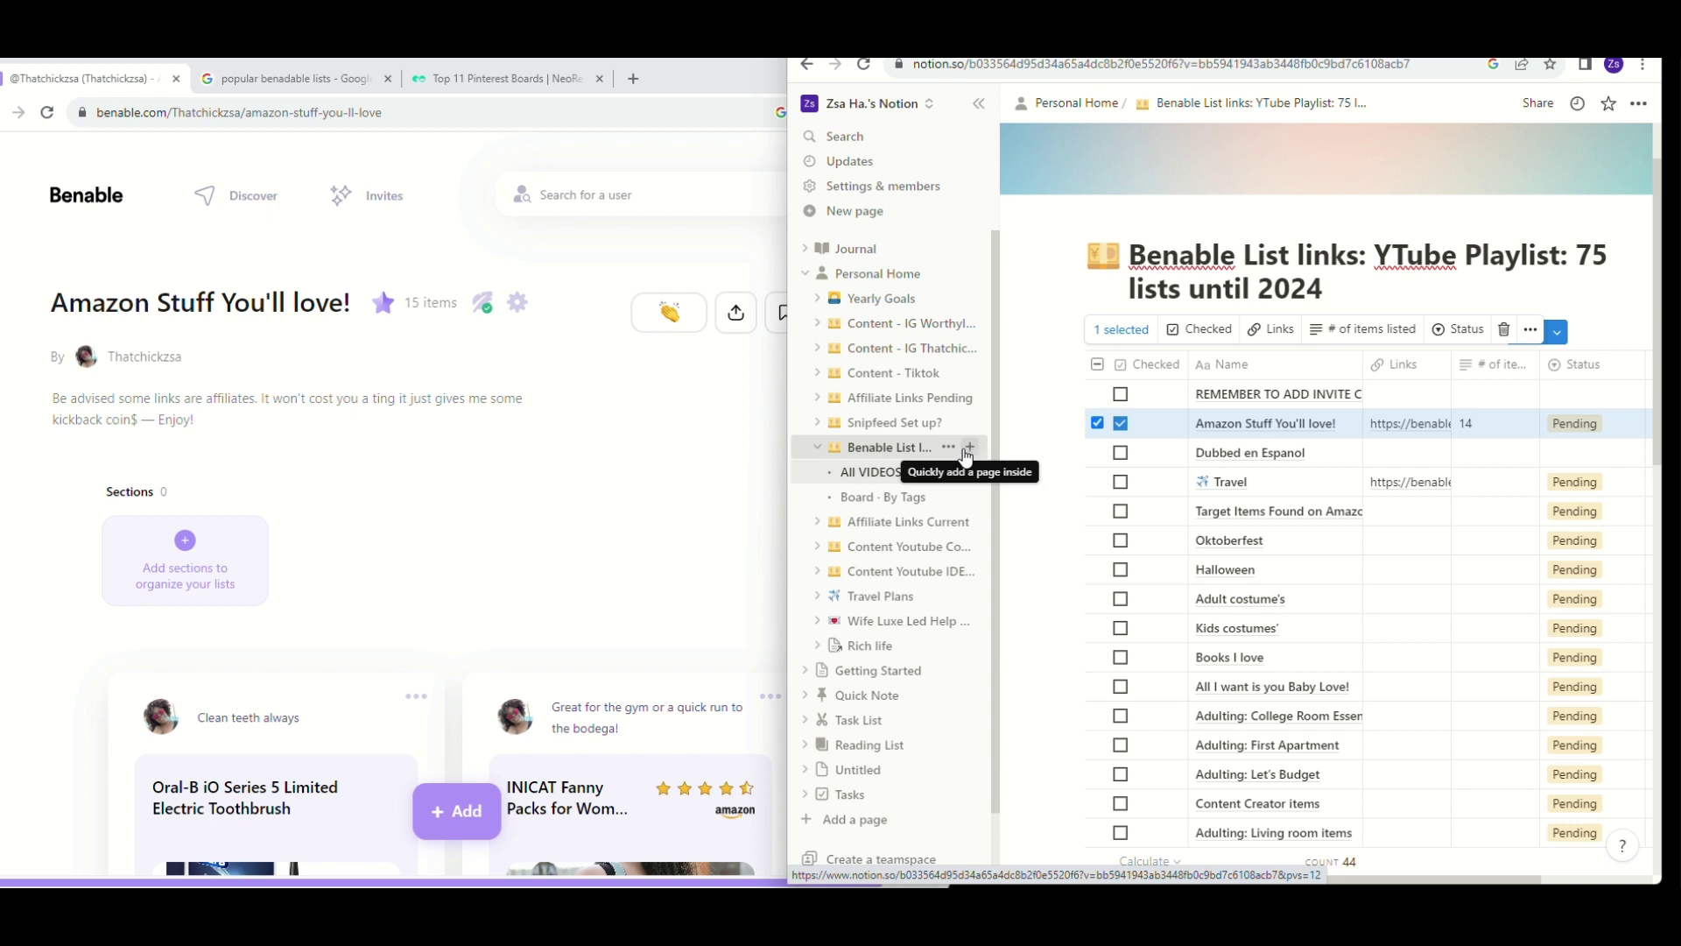
click(967, 449)
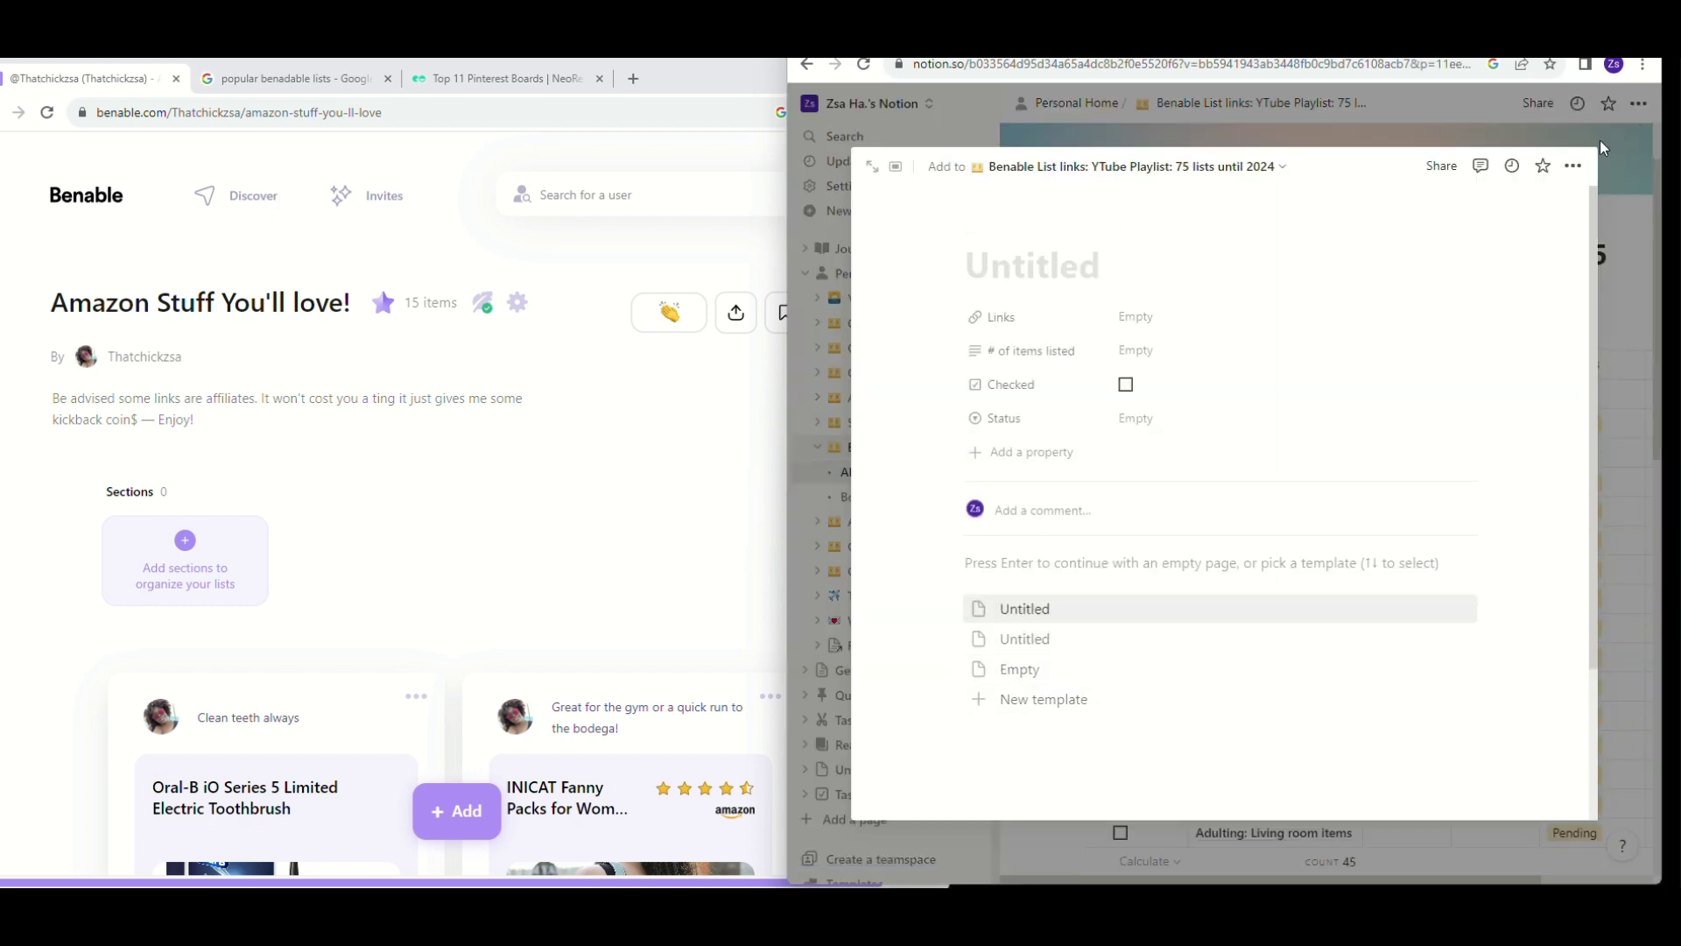
Discard the blank Untitled entry and untick the Amazon Stuff You'll love row.
click(1626, 293)
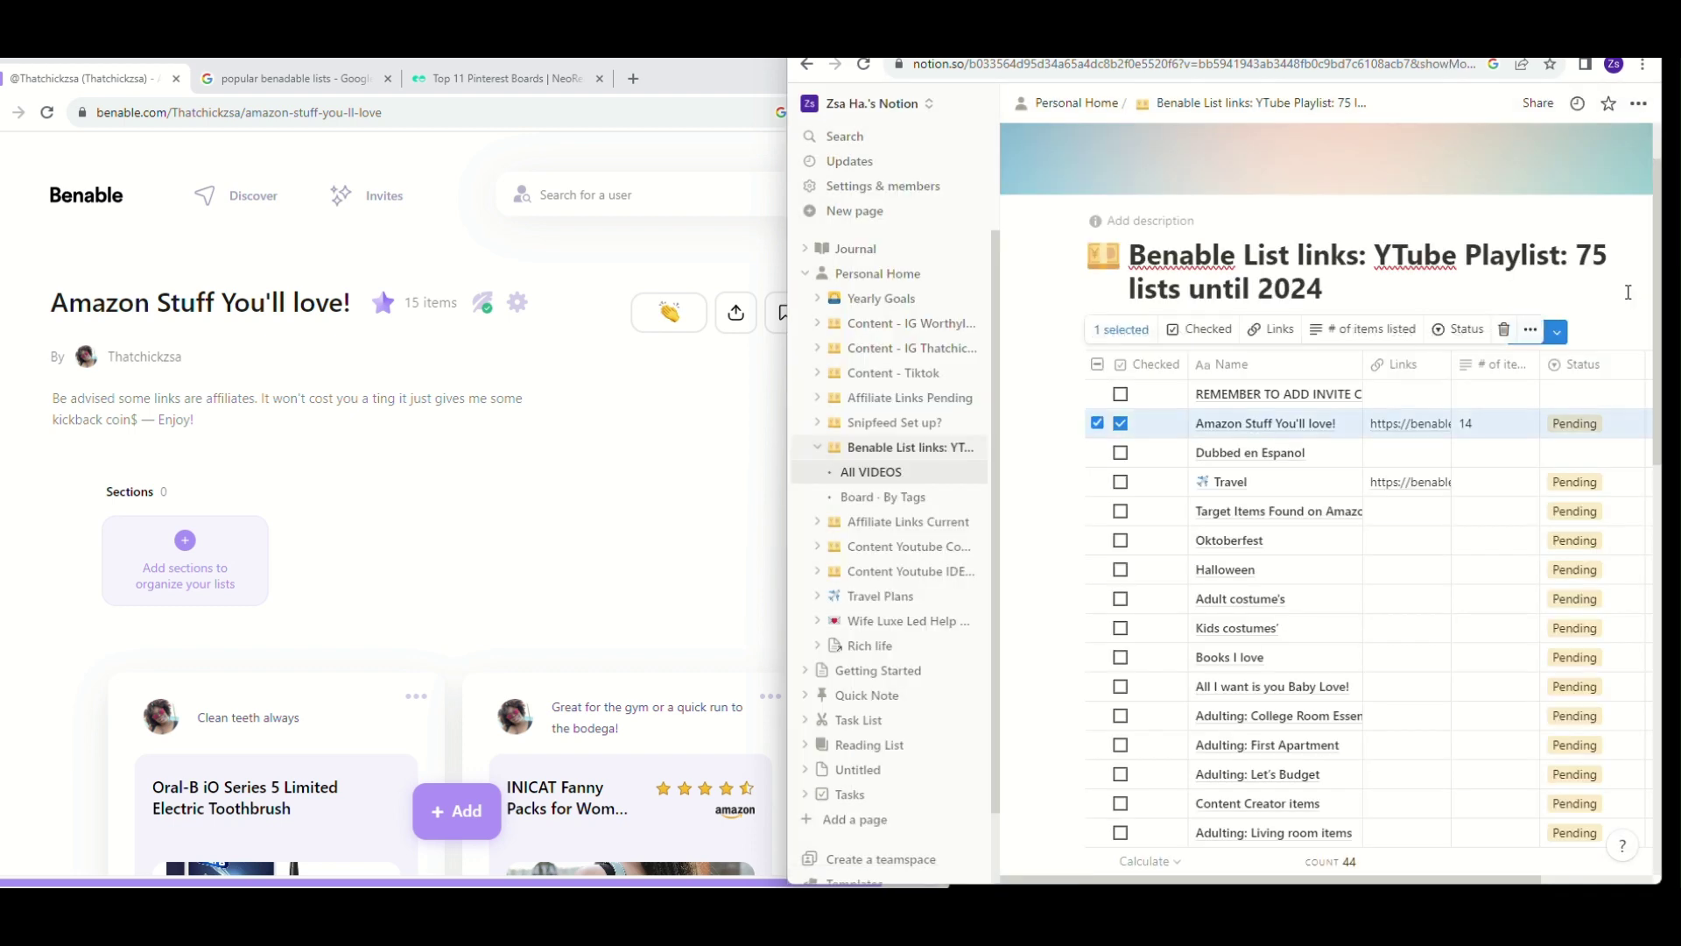
click(1098, 423)
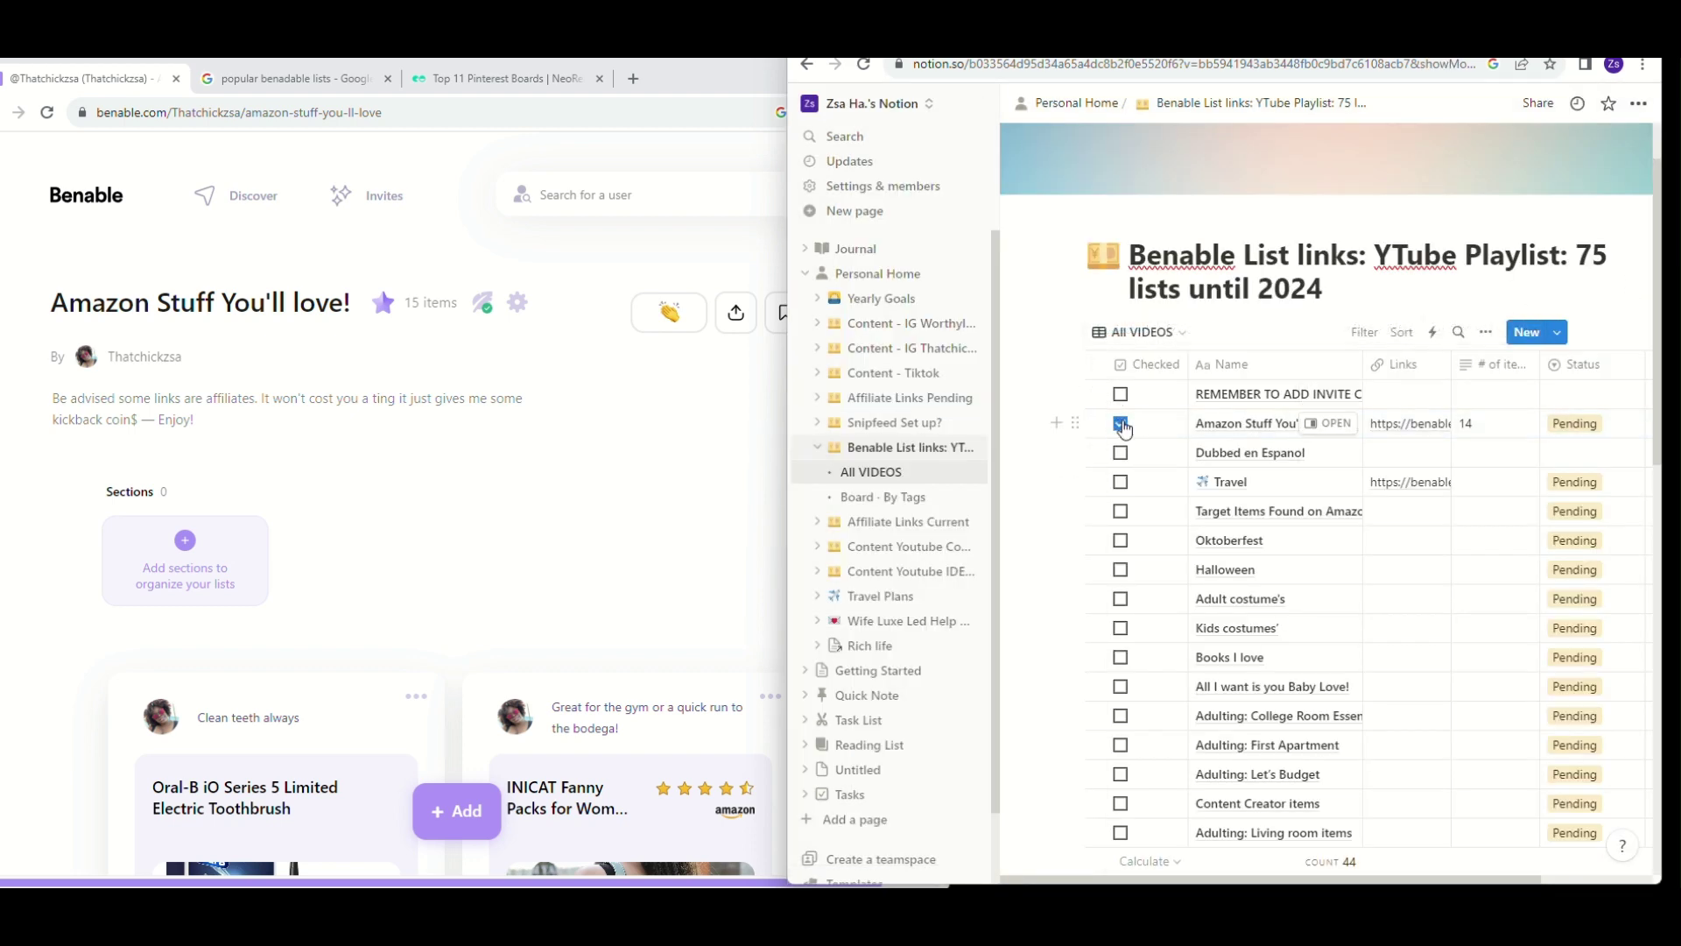
click(1120, 424)
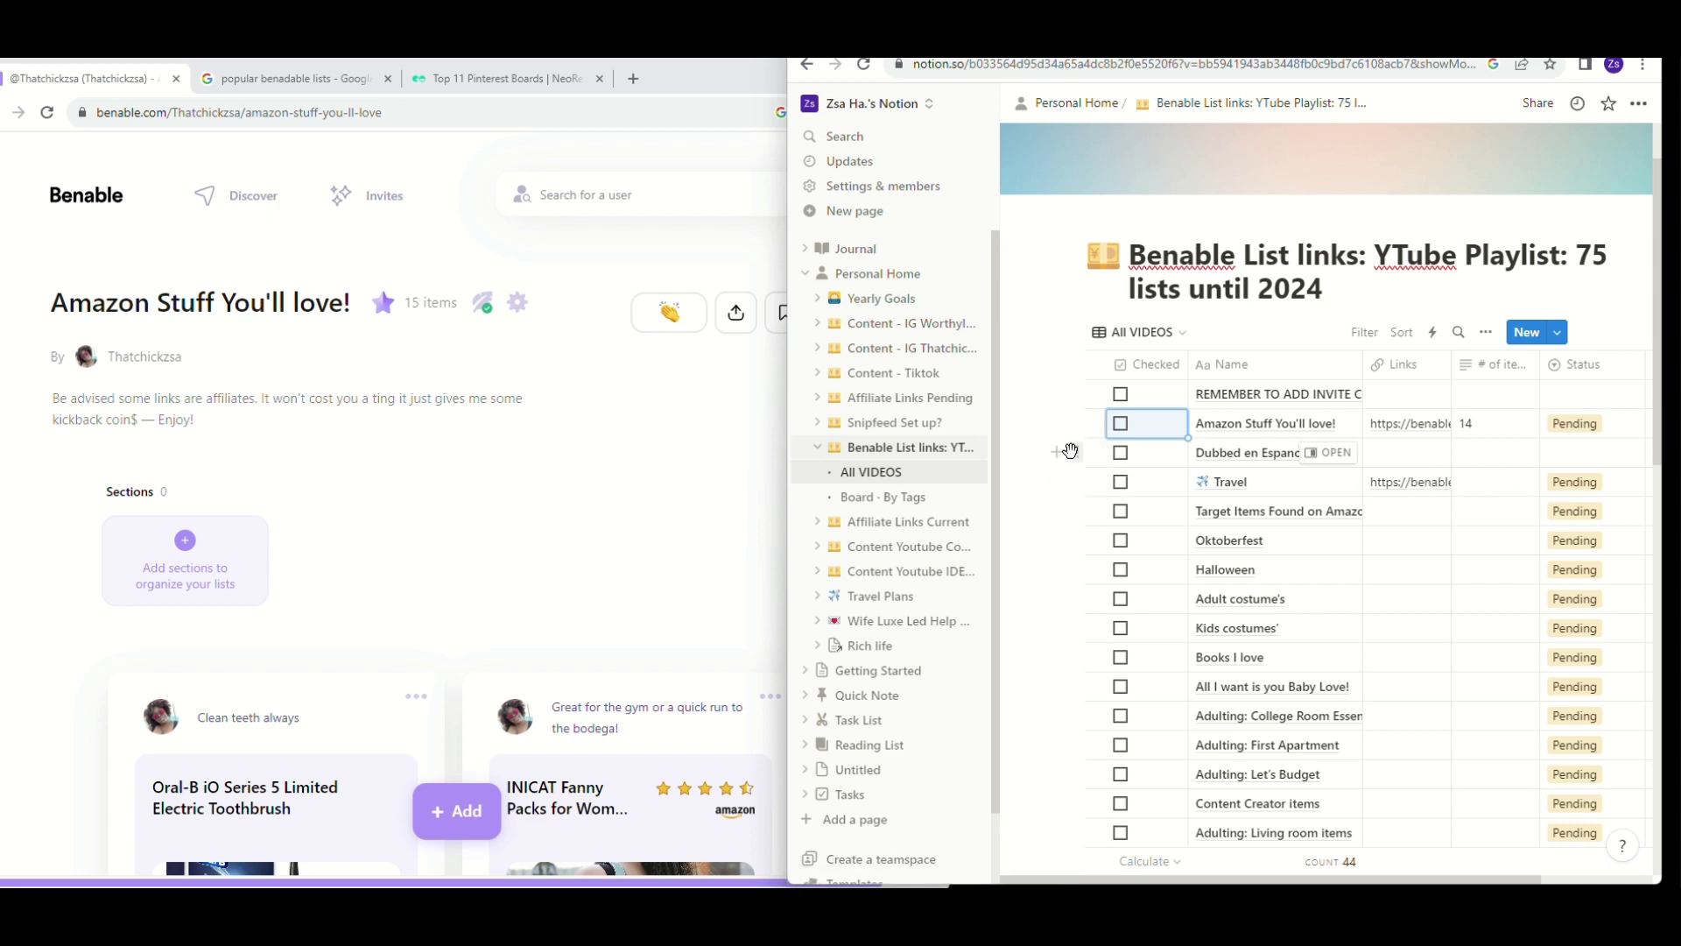
click(818, 448)
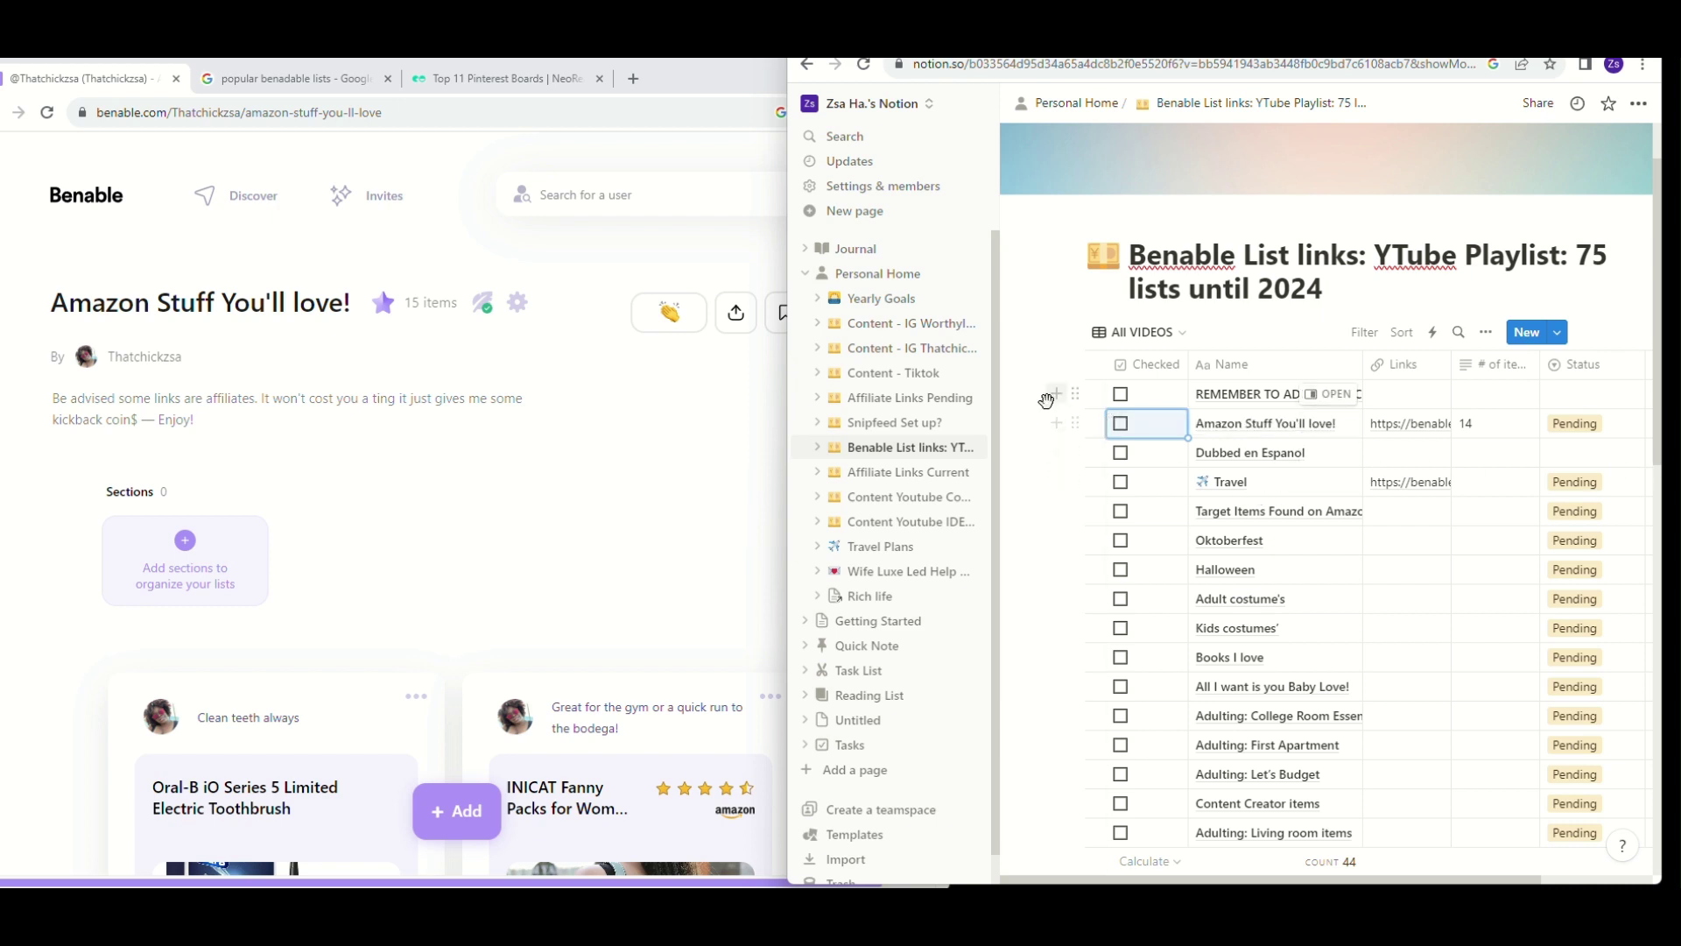
click(1041, 358)
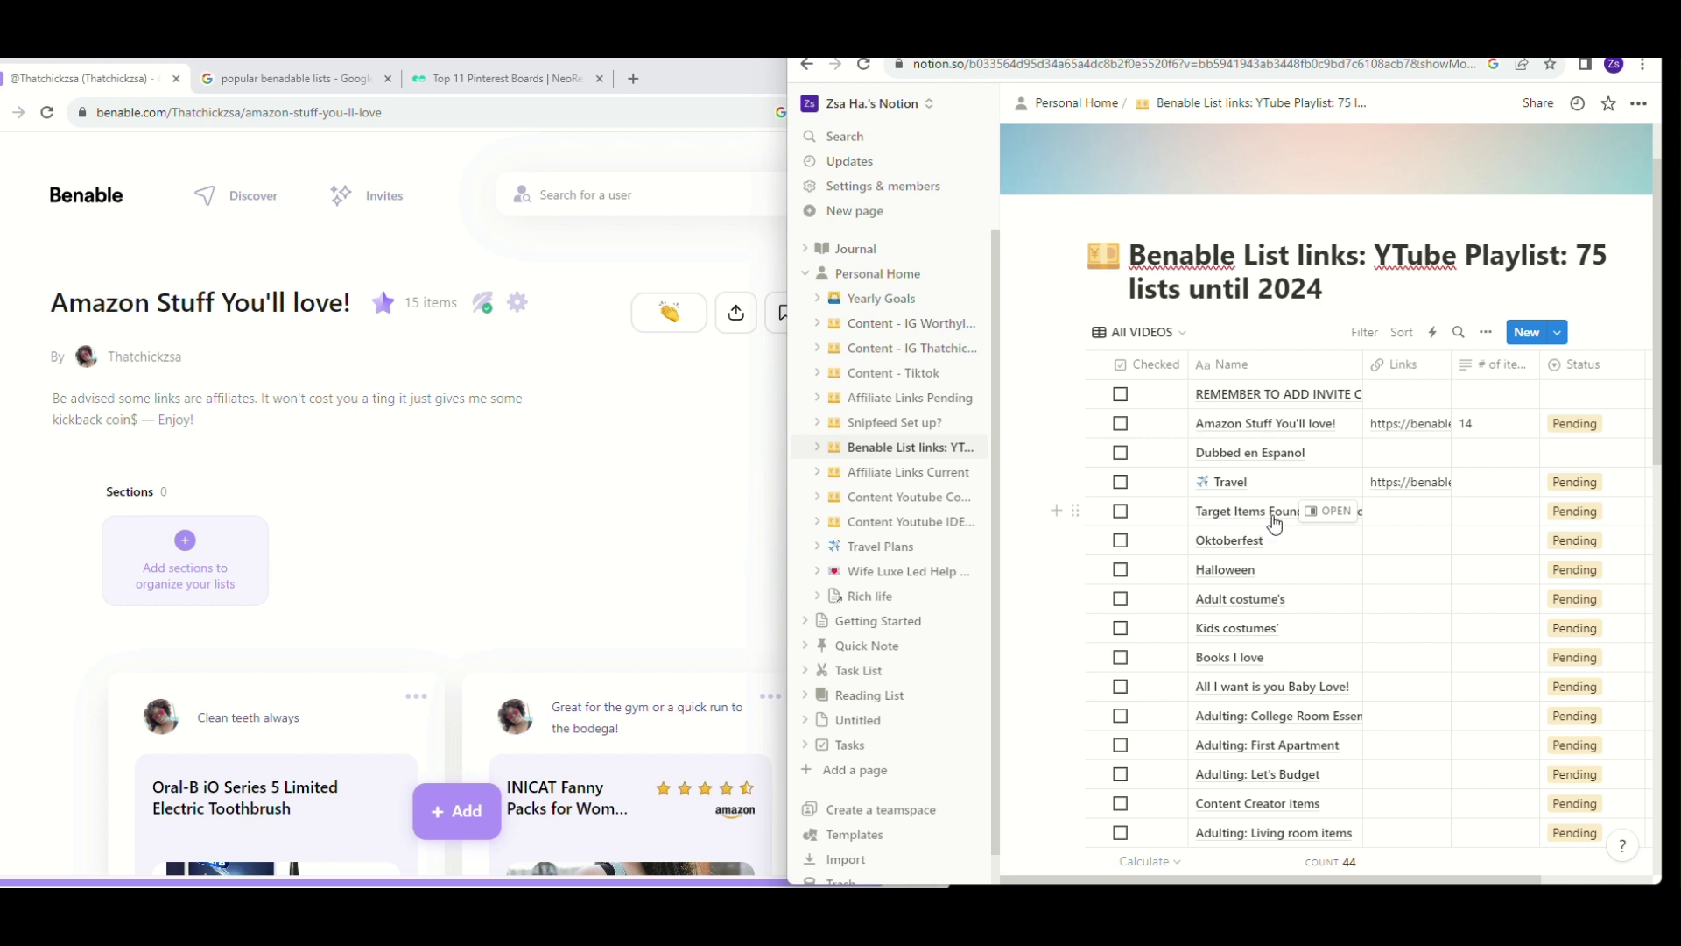
mouse_move(1240, 553)
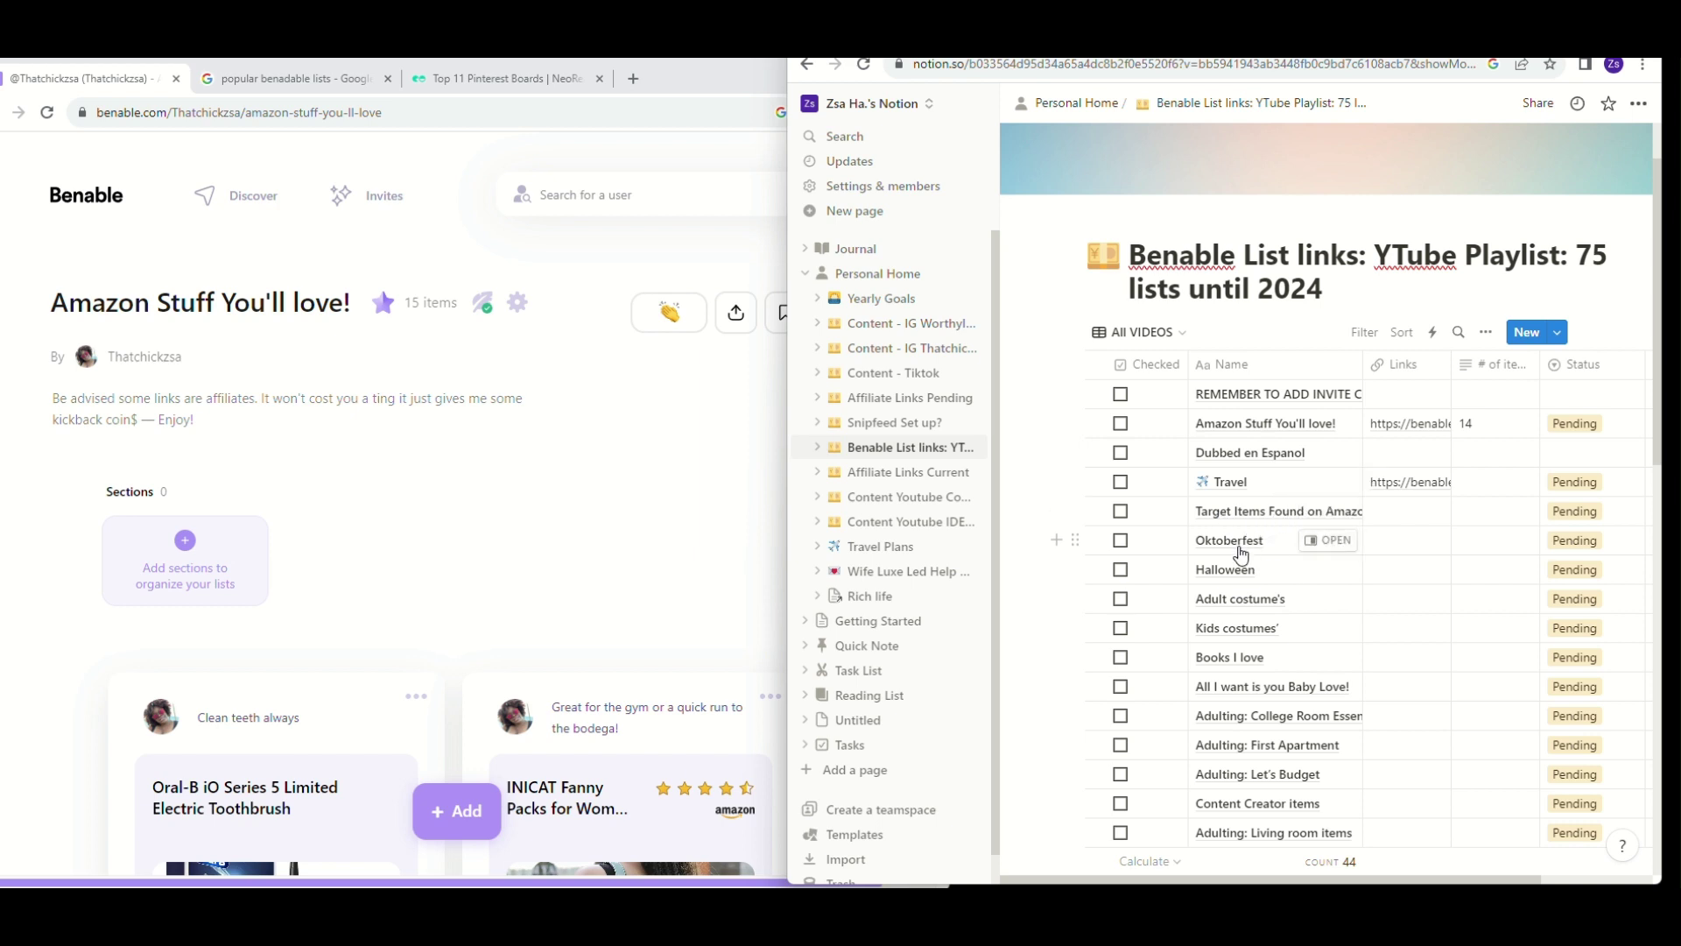
scroll(1240, 551, down, 2)
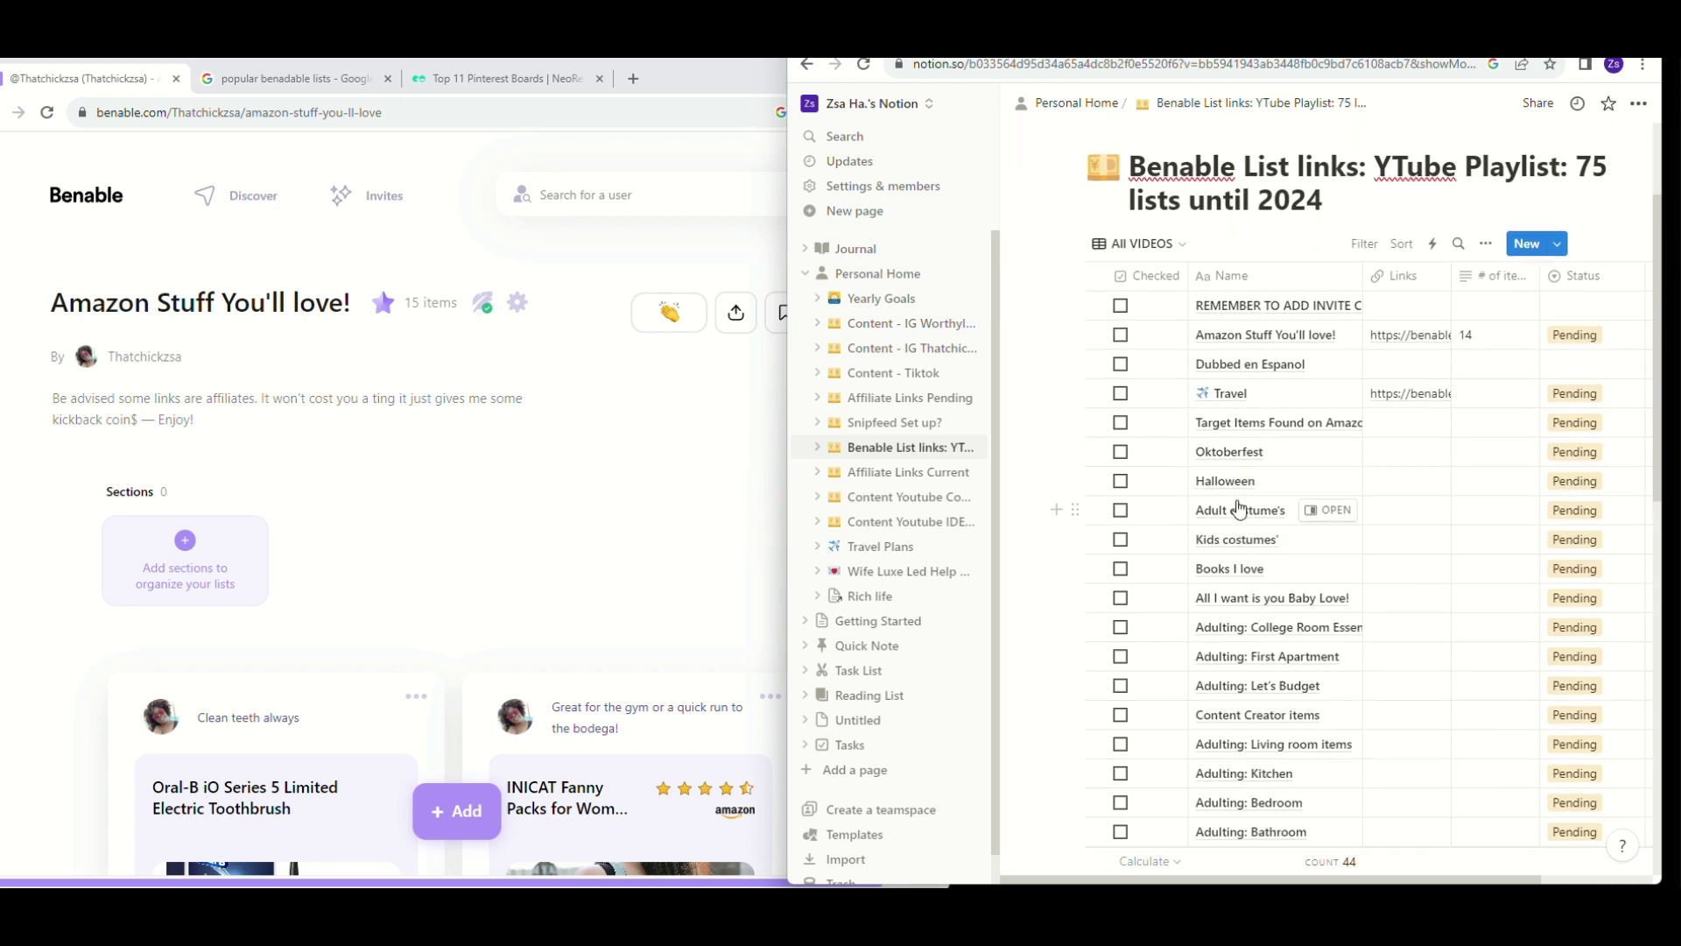
scroll(1239, 508, down, 4)
scroll(1239, 508, down, 2)
scroll(1239, 508, down, 2)
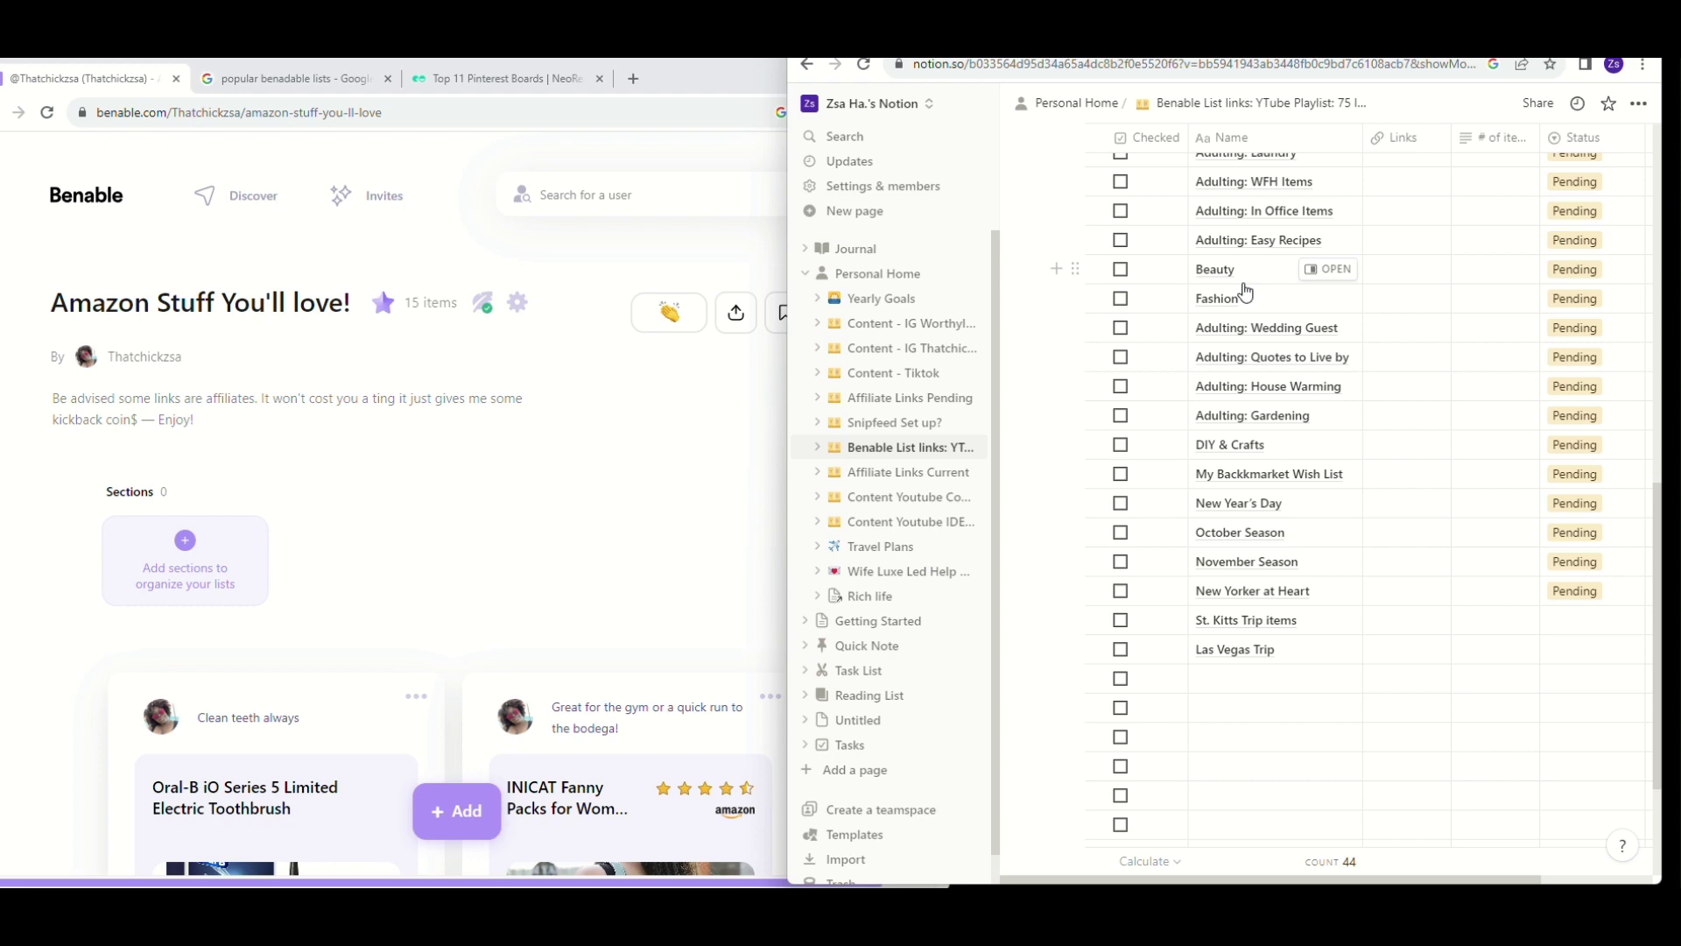
mouse_move(1216, 298)
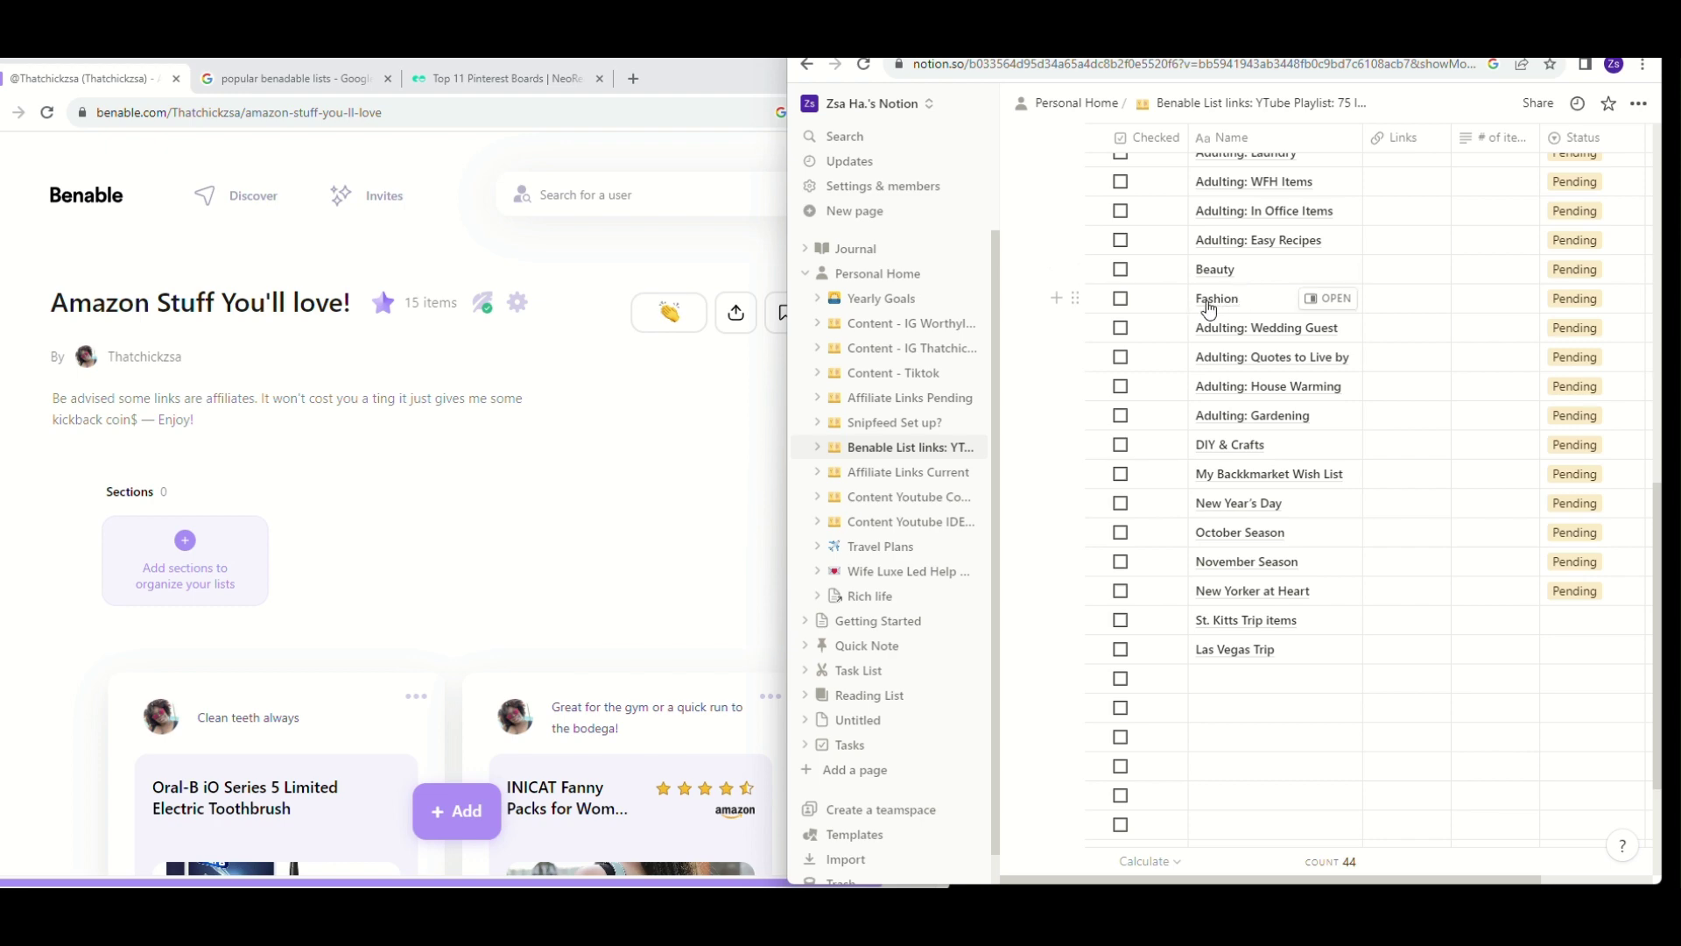
scroll(428, 465, down, 9)
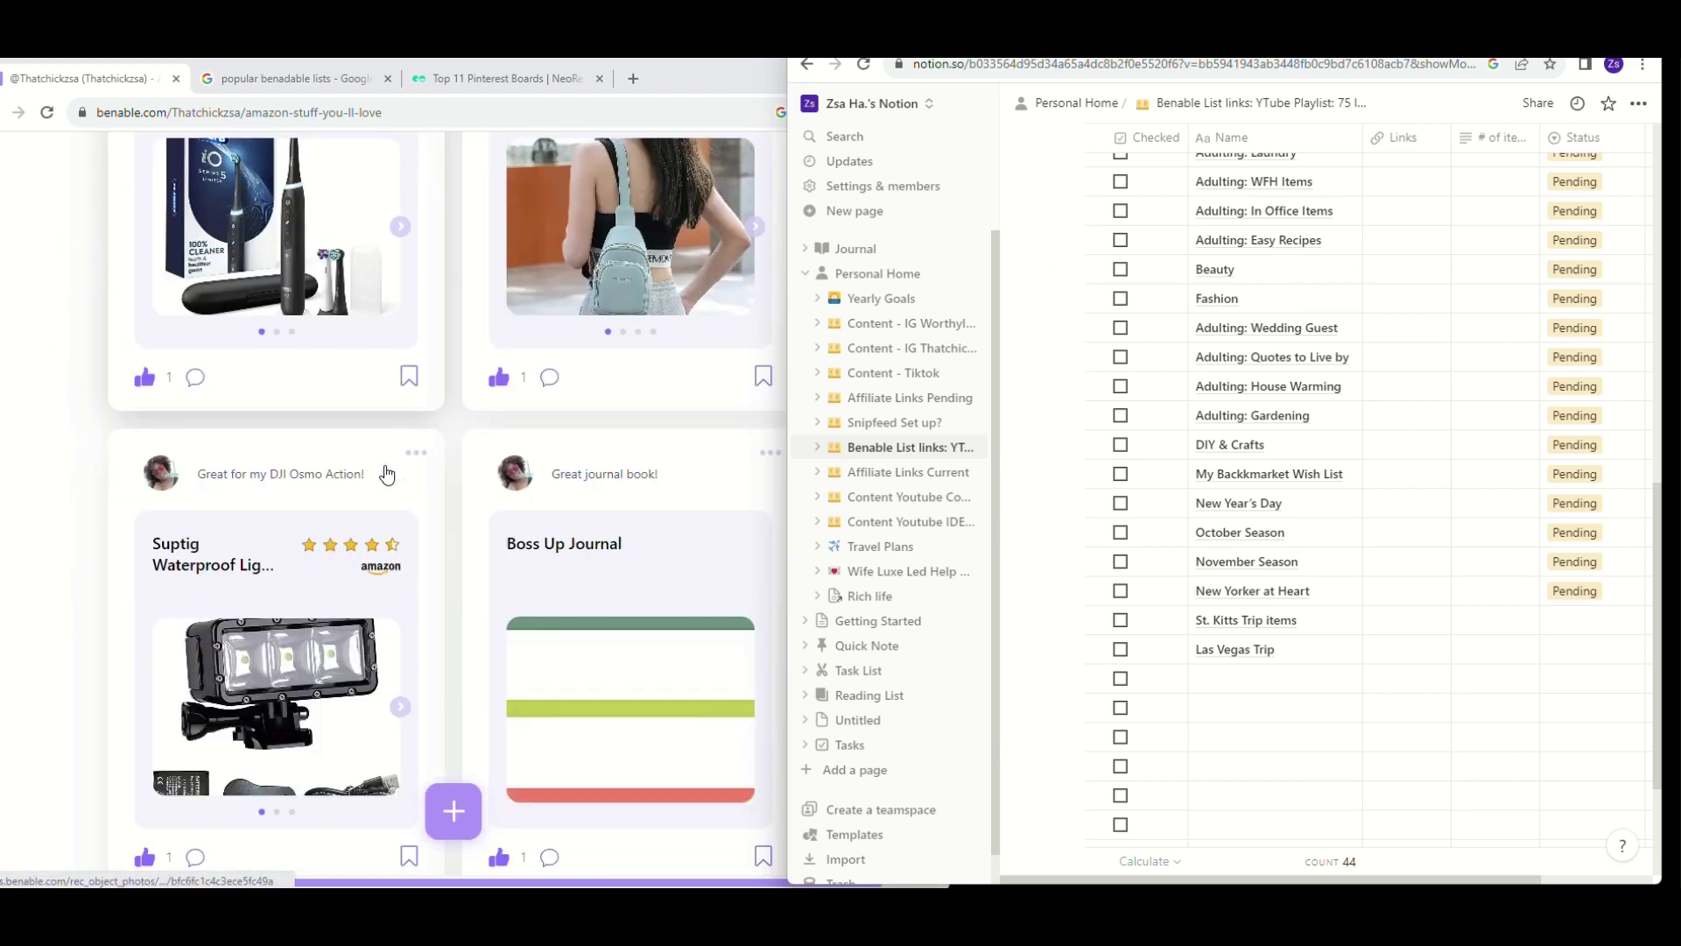
scroll(387, 474, down, 3)
scroll(386, 474, down, 4)
scroll(386, 473, down, 4)
scroll(386, 474, down, 4)
scroll(386, 474, down, 4)
scroll(386, 474, down, 3)
scroll(386, 474, down, 3)
key(Home)
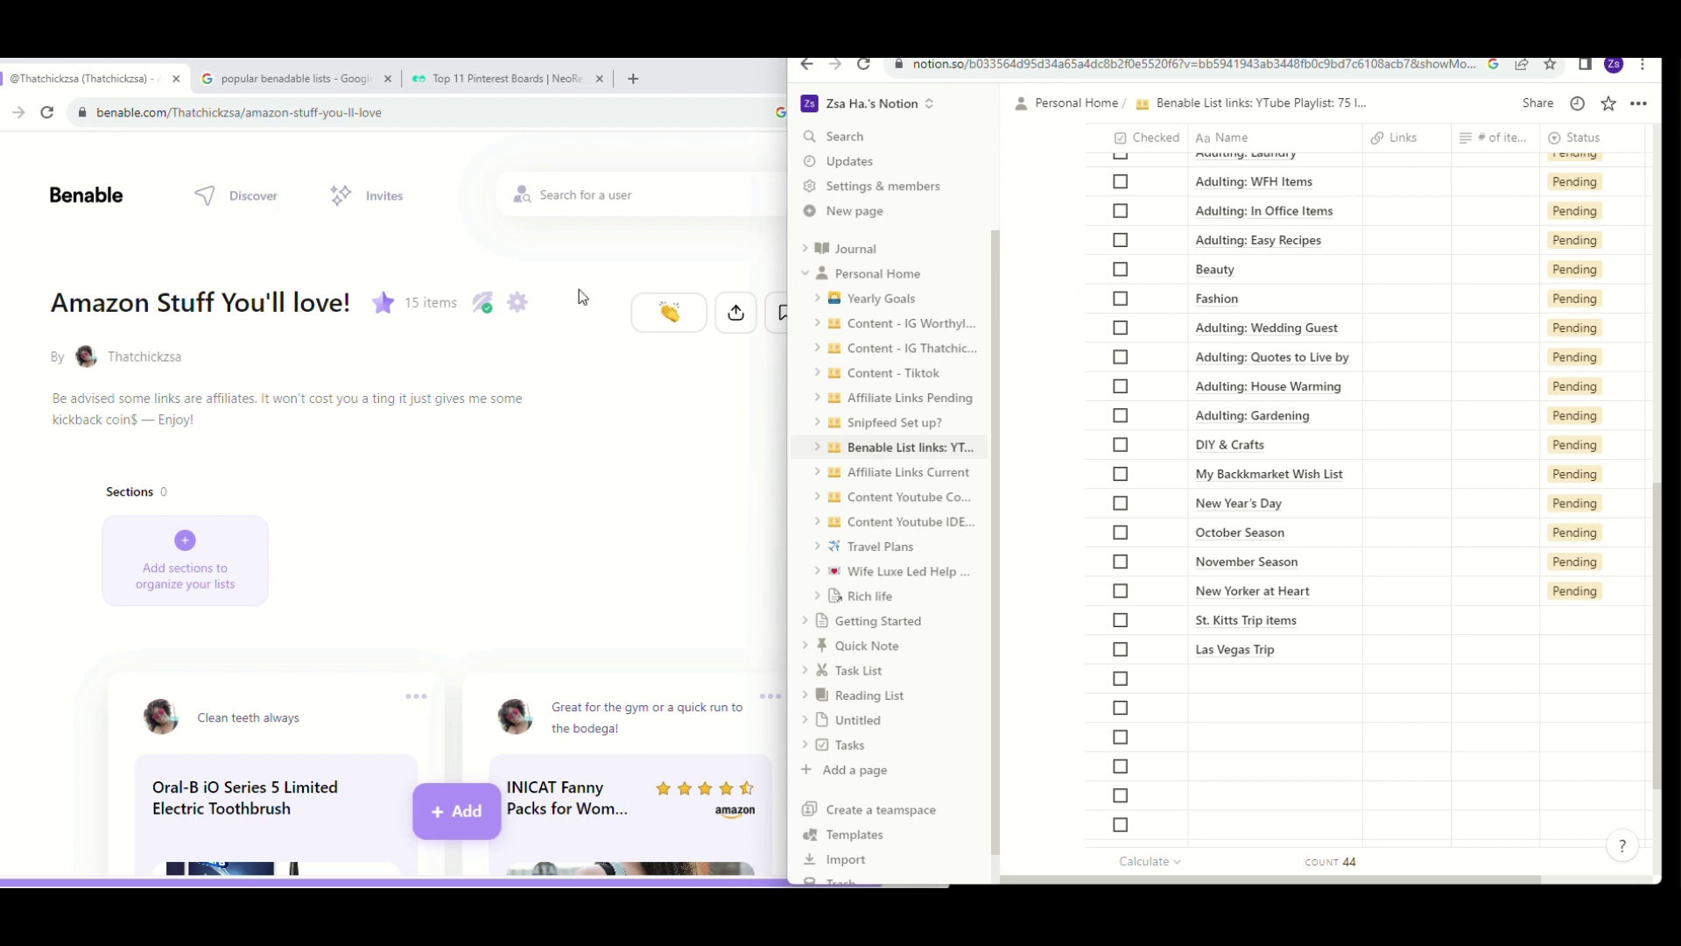
mouse_move(1260, 678)
scroll(1276, 679, down, 3)
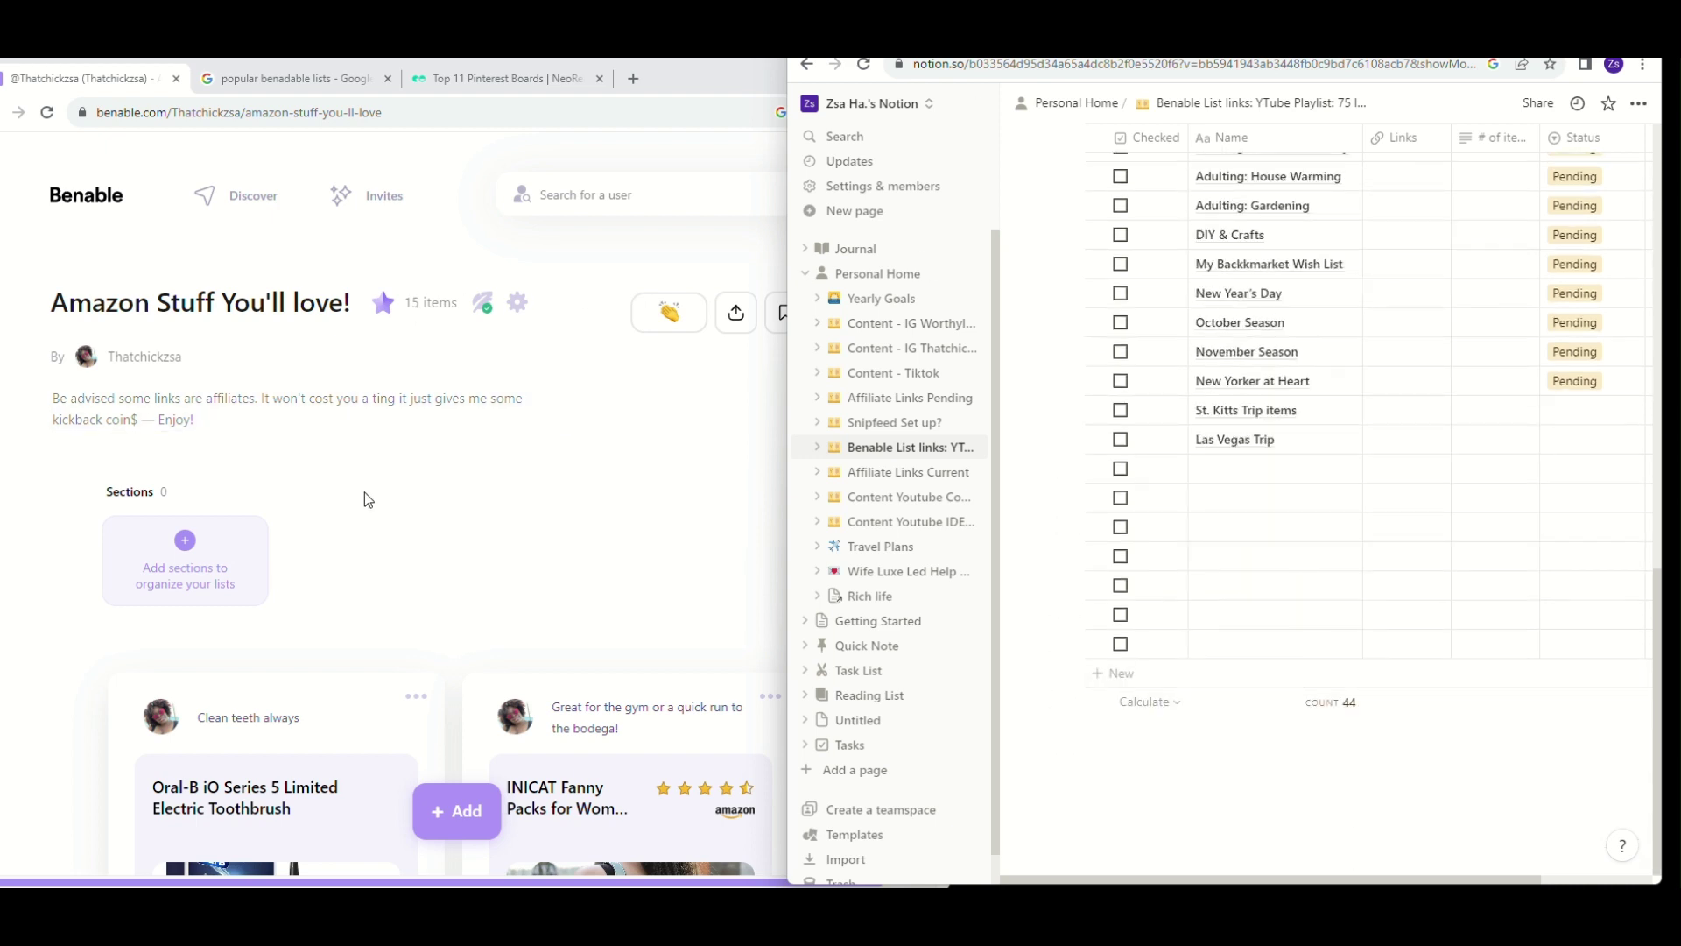
scroll(374, 484, down, 2)
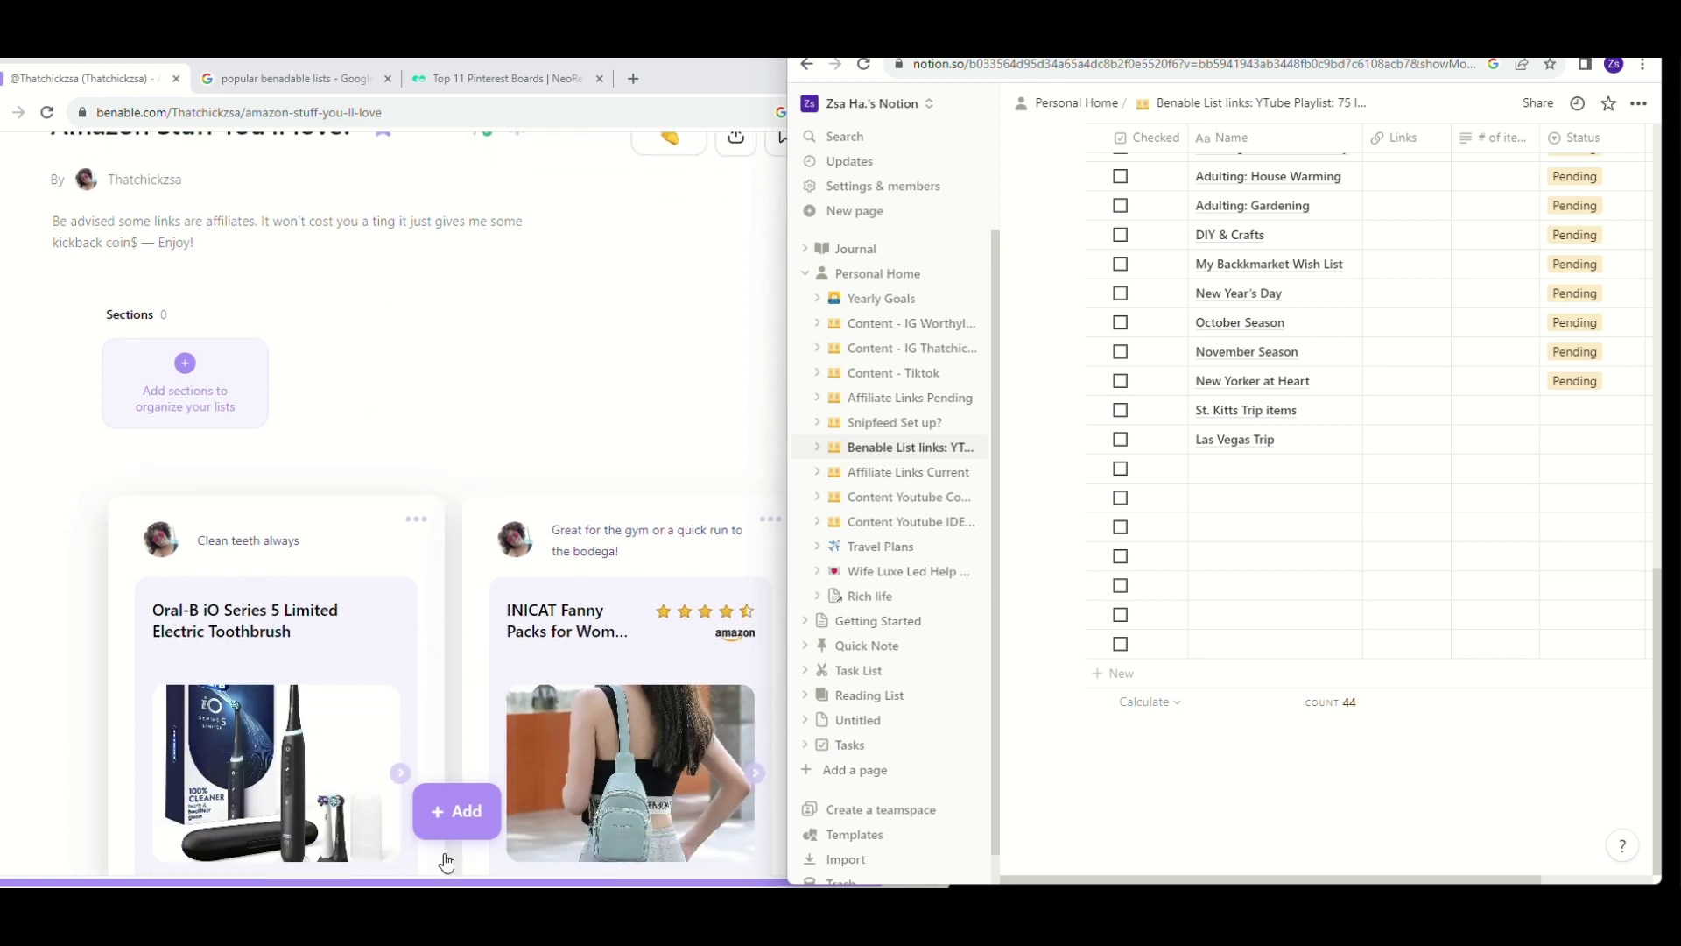
Start a new Benable recommendation from the 'throw pillows for couch' keyword suggestion.
click(457, 806)
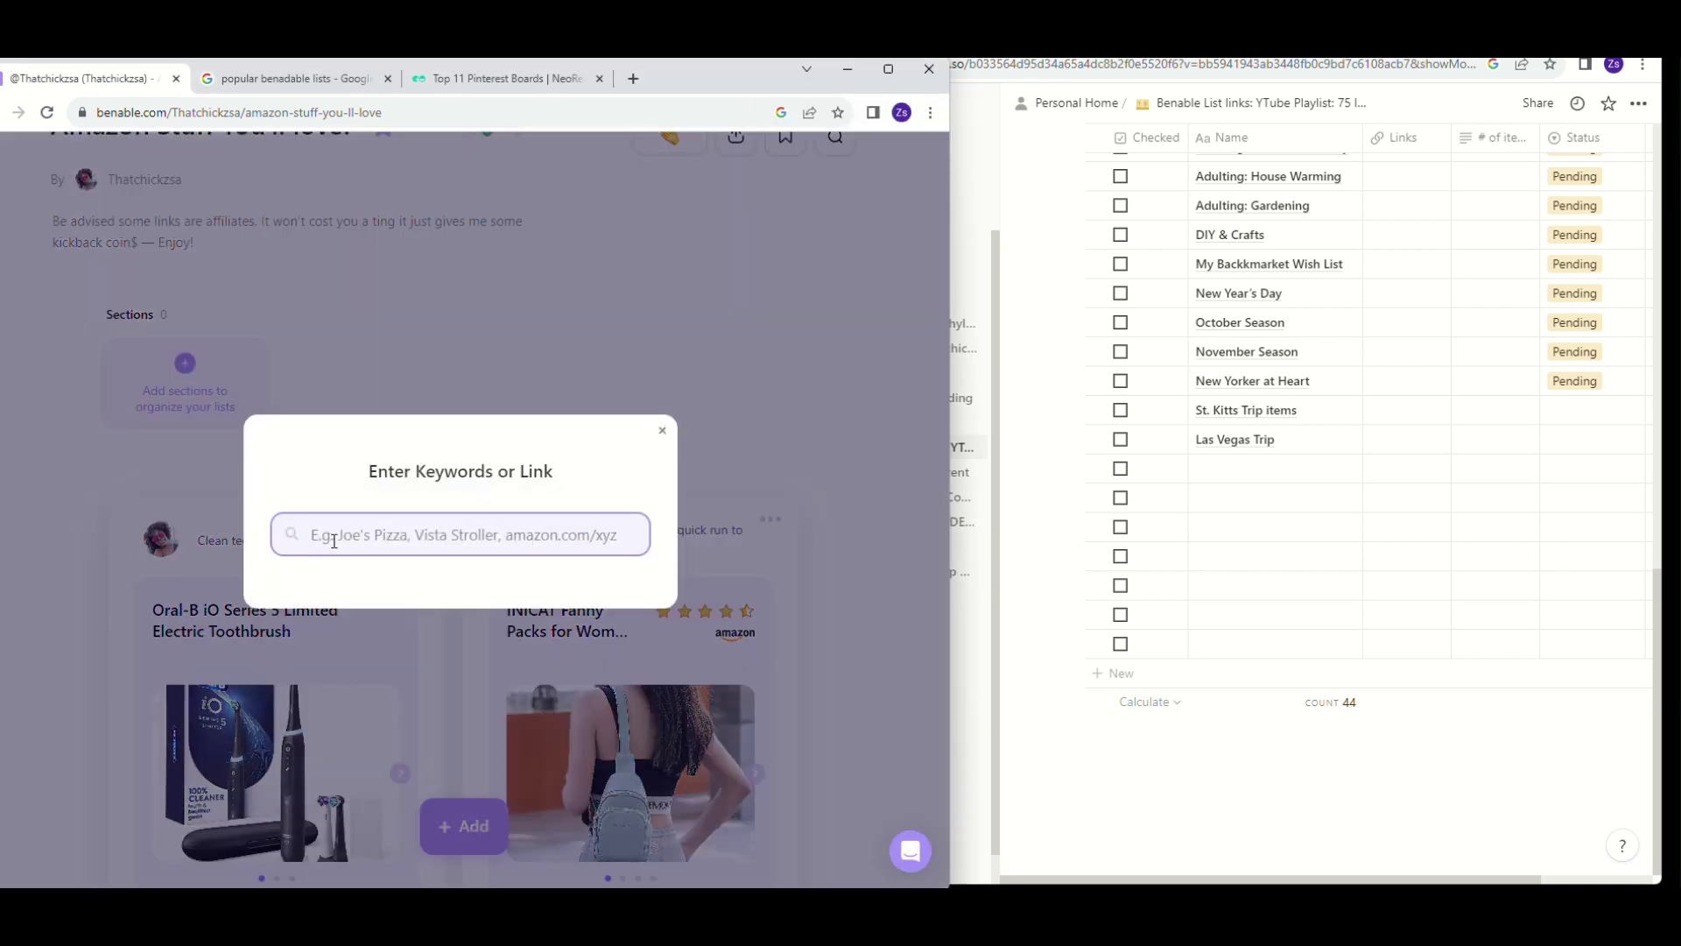
text(throw pillows)
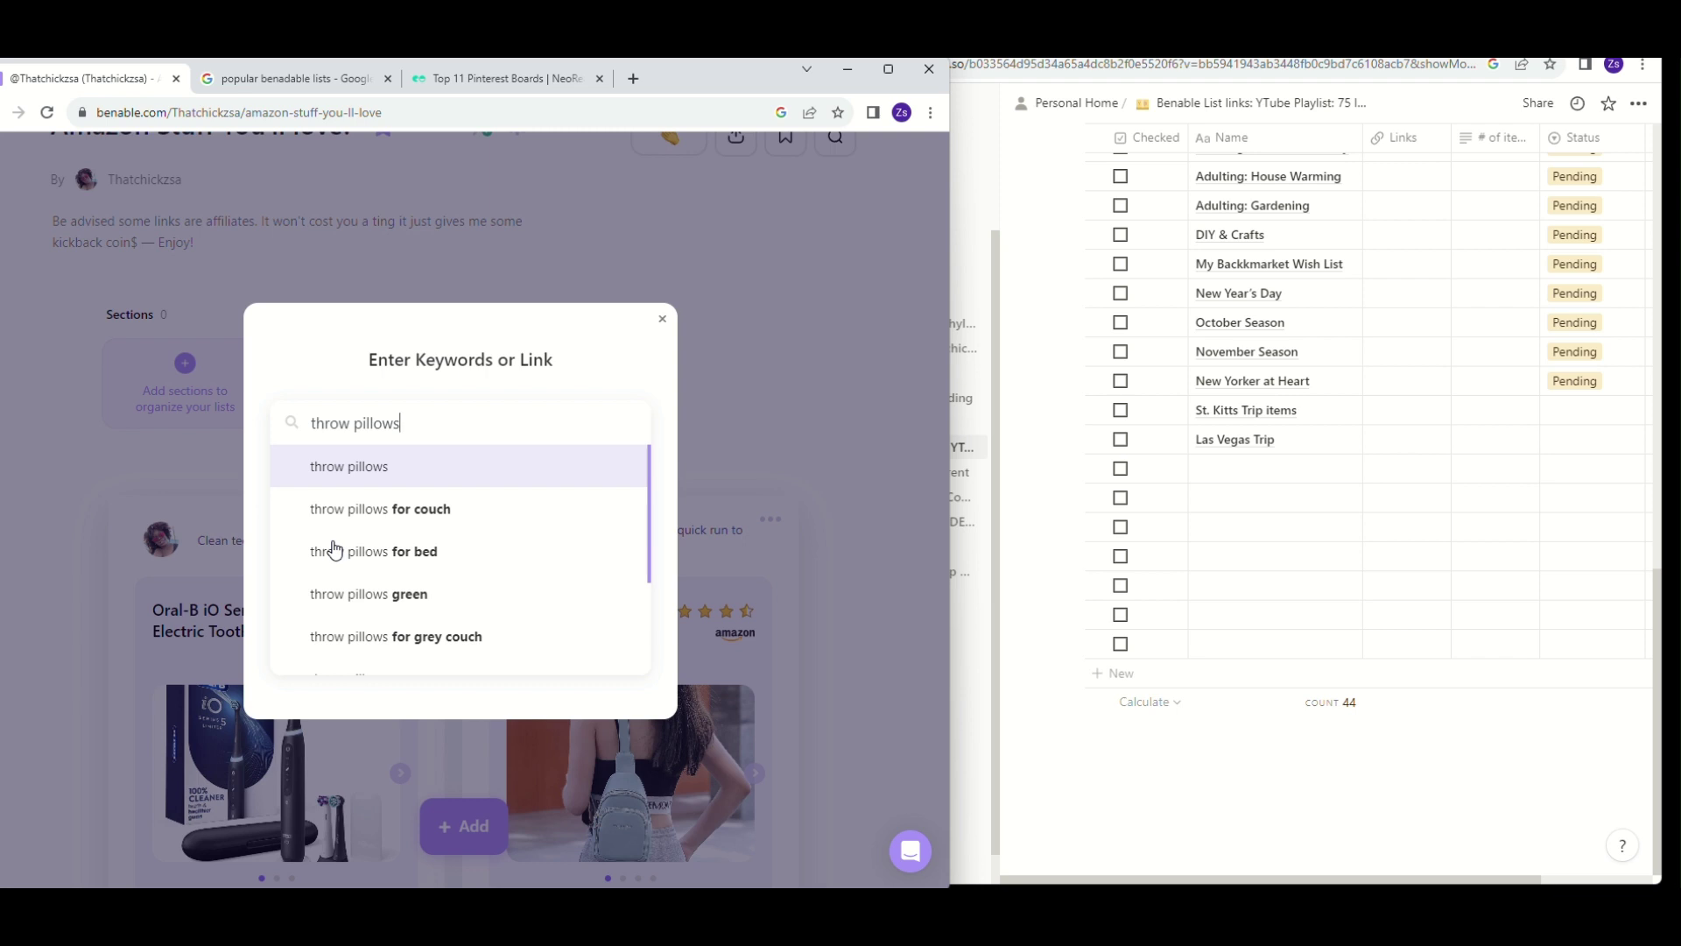
click(364, 516)
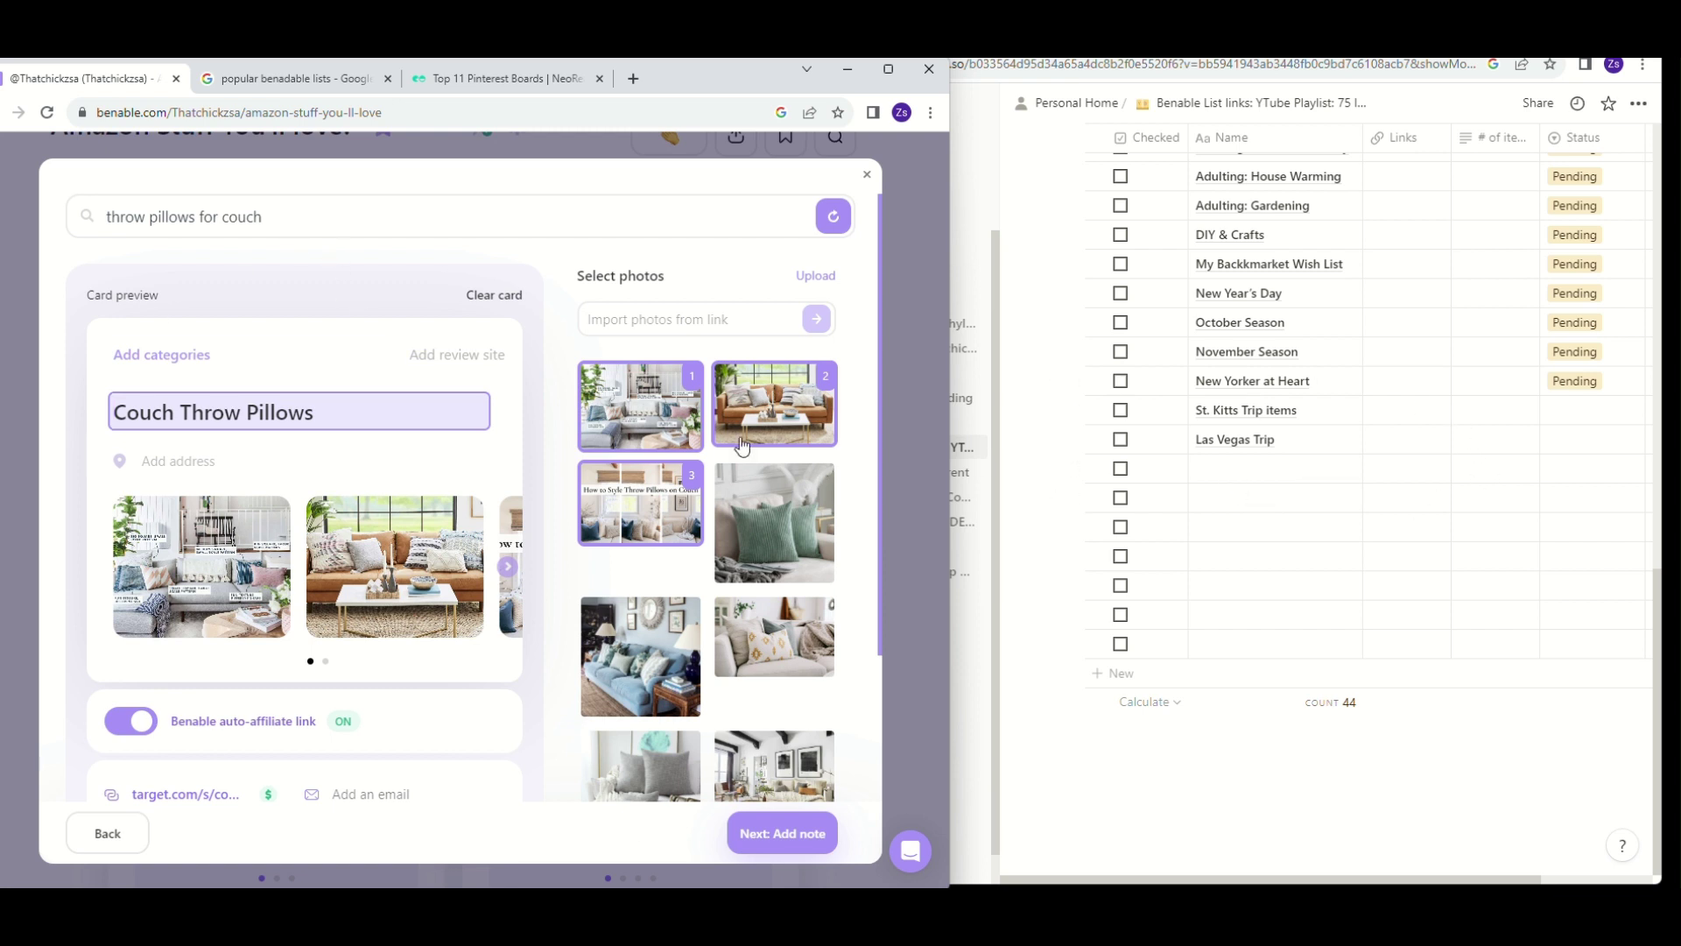
Name the empty row below Las Vegas Trip 'Five below items I love'.
mouse_move(1243, 468)
click(1244, 466)
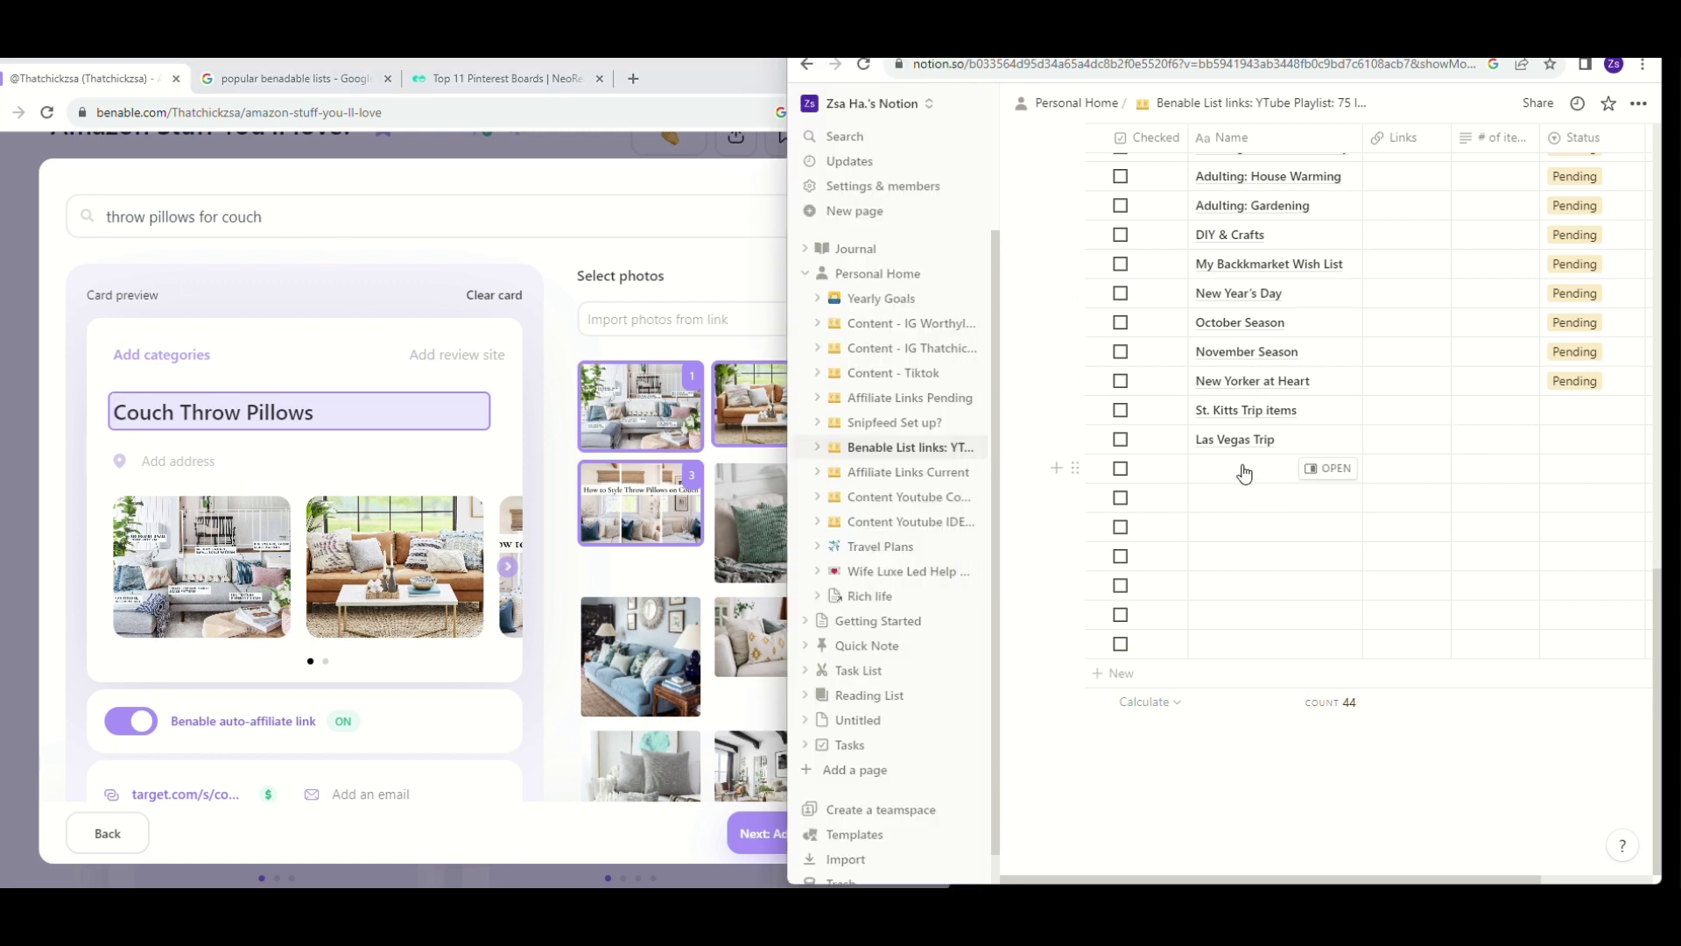
text(Five below items I love)
key(Return)
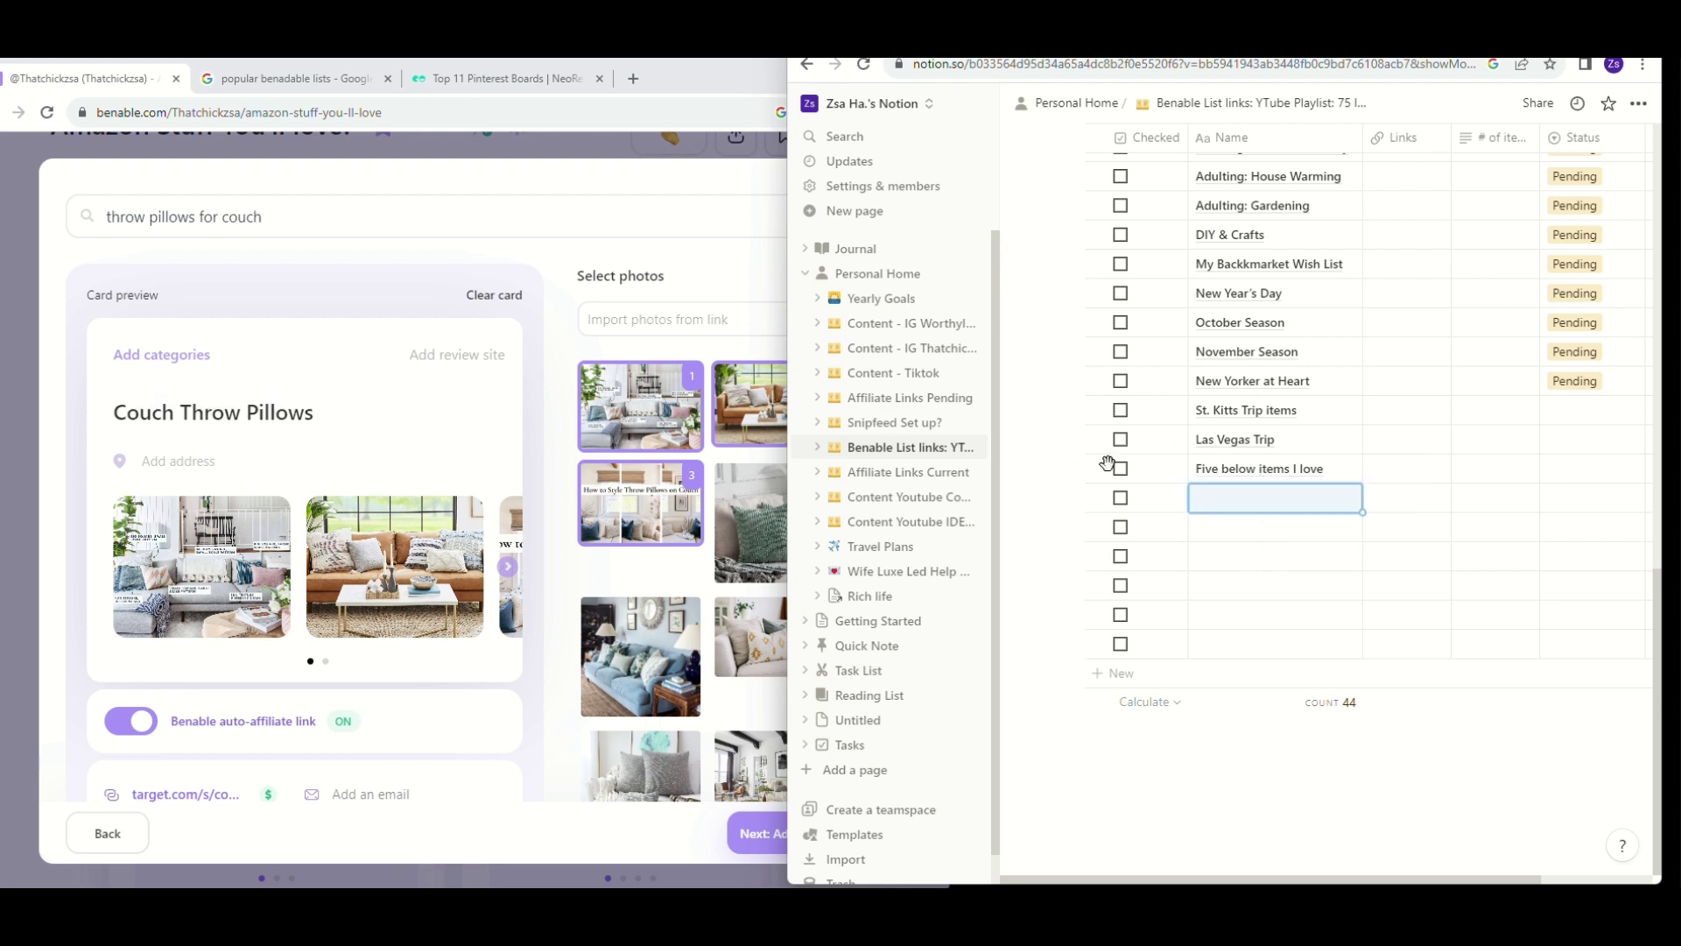
Choose the orange-sofa, styling-guide and yellow-pillow photos for the Couch Throw Pillows card.
click(547, 179)
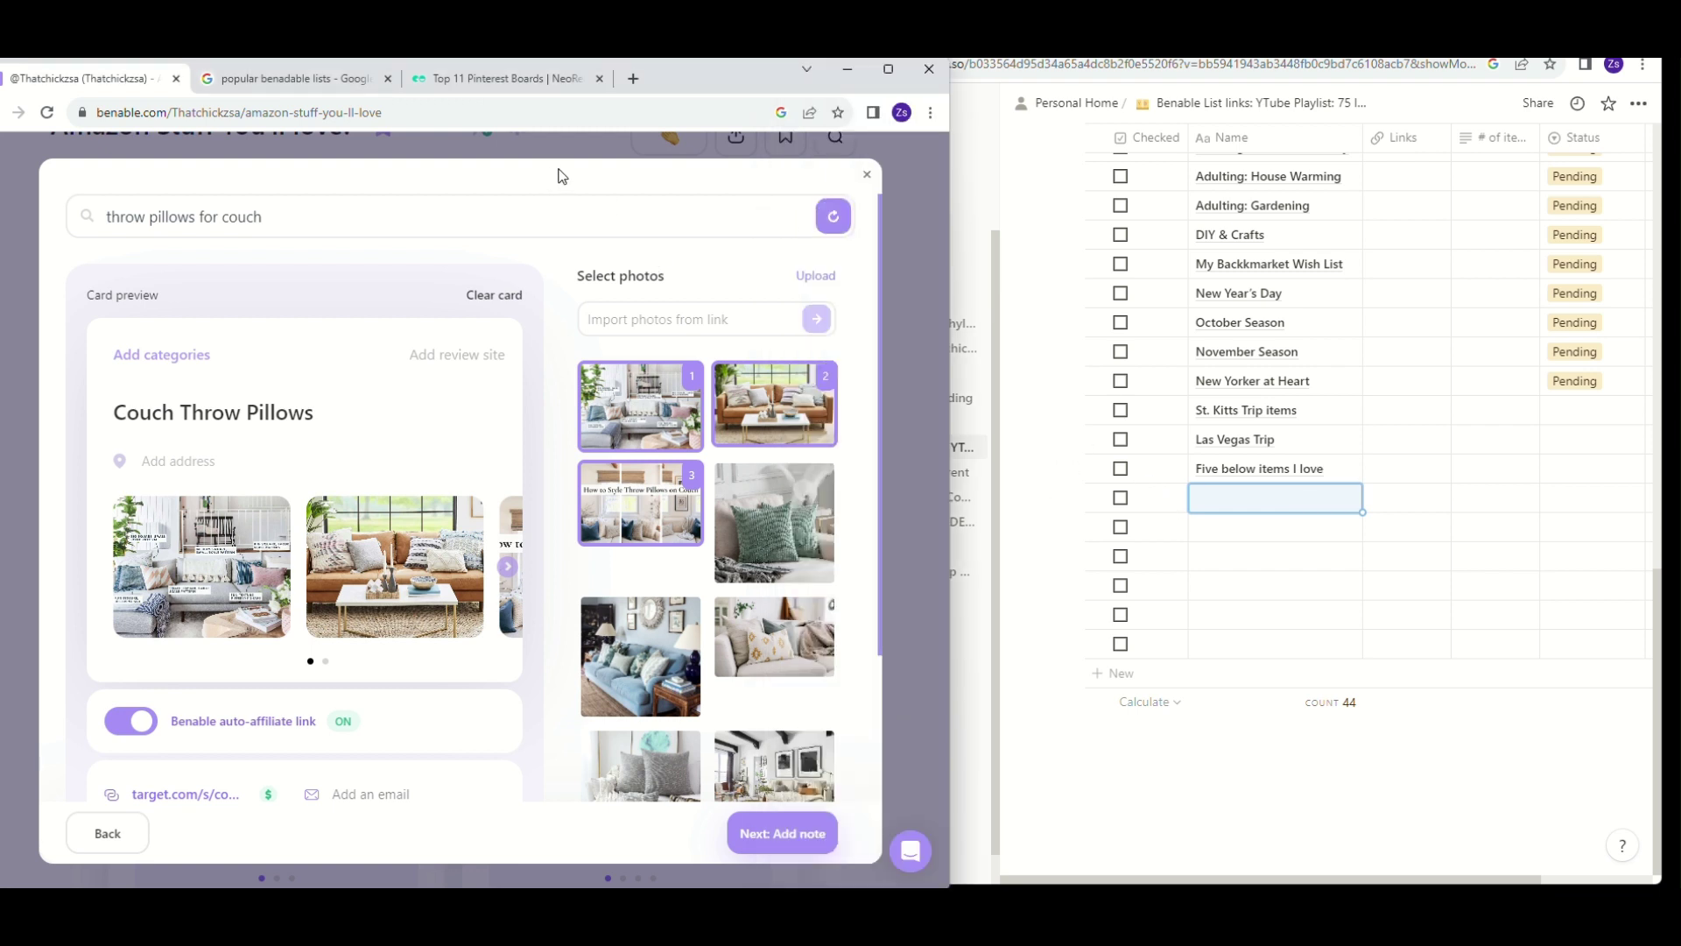
scroll(281, 613, down, 3)
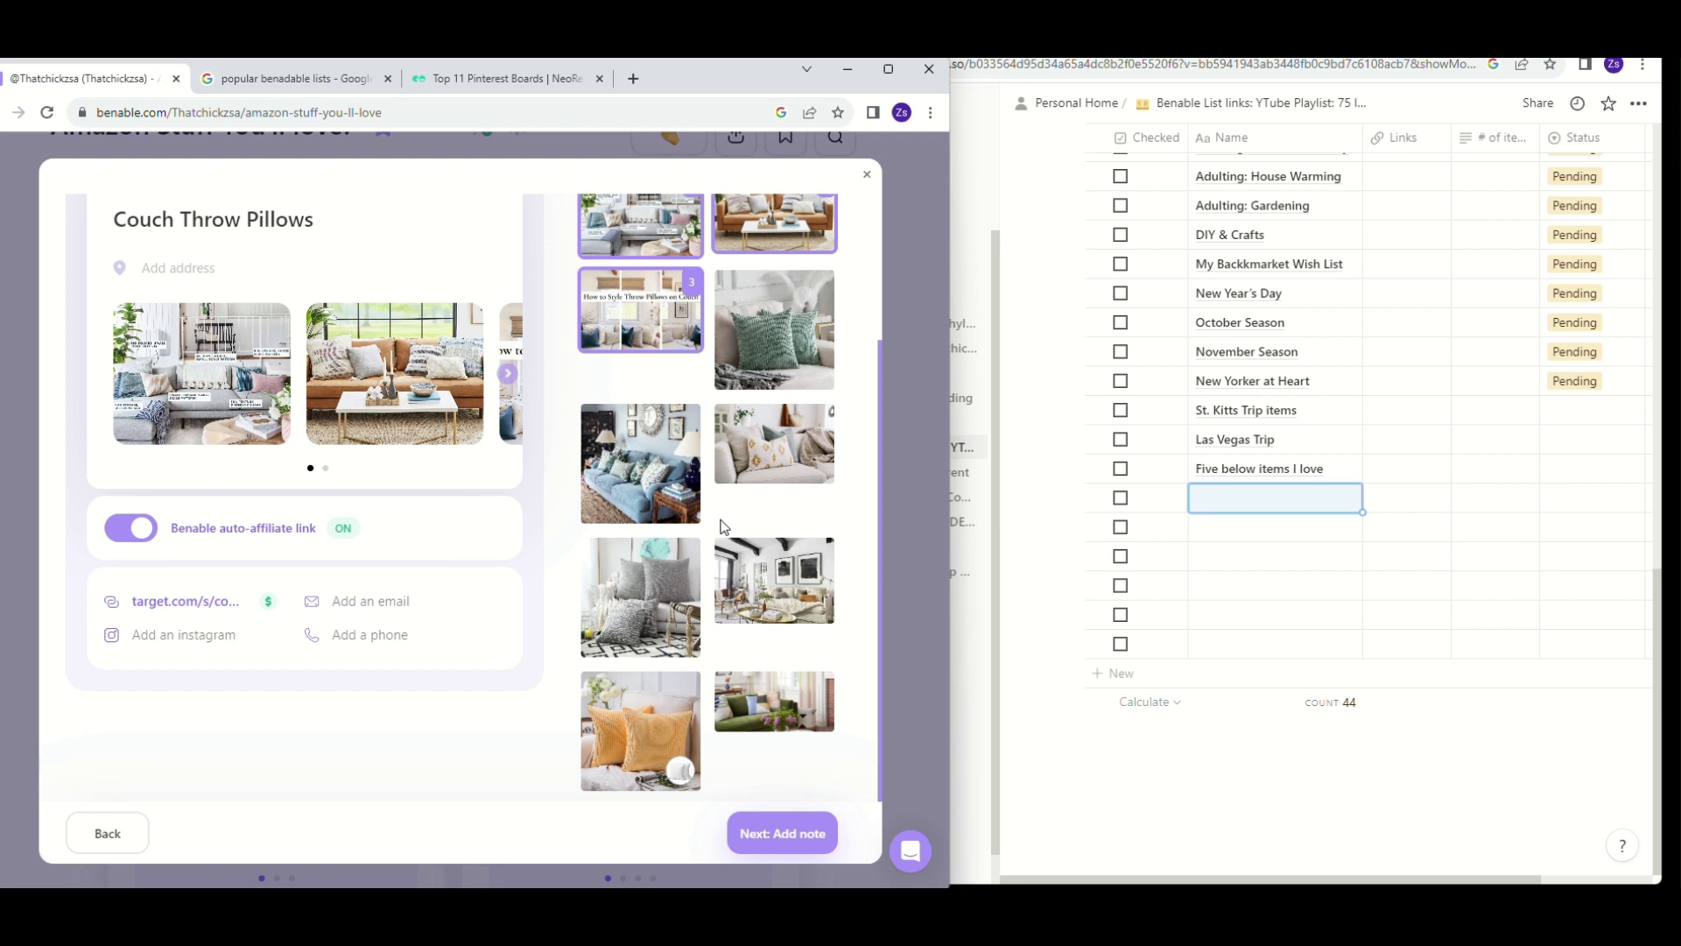
scroll(735, 490, up, 3)
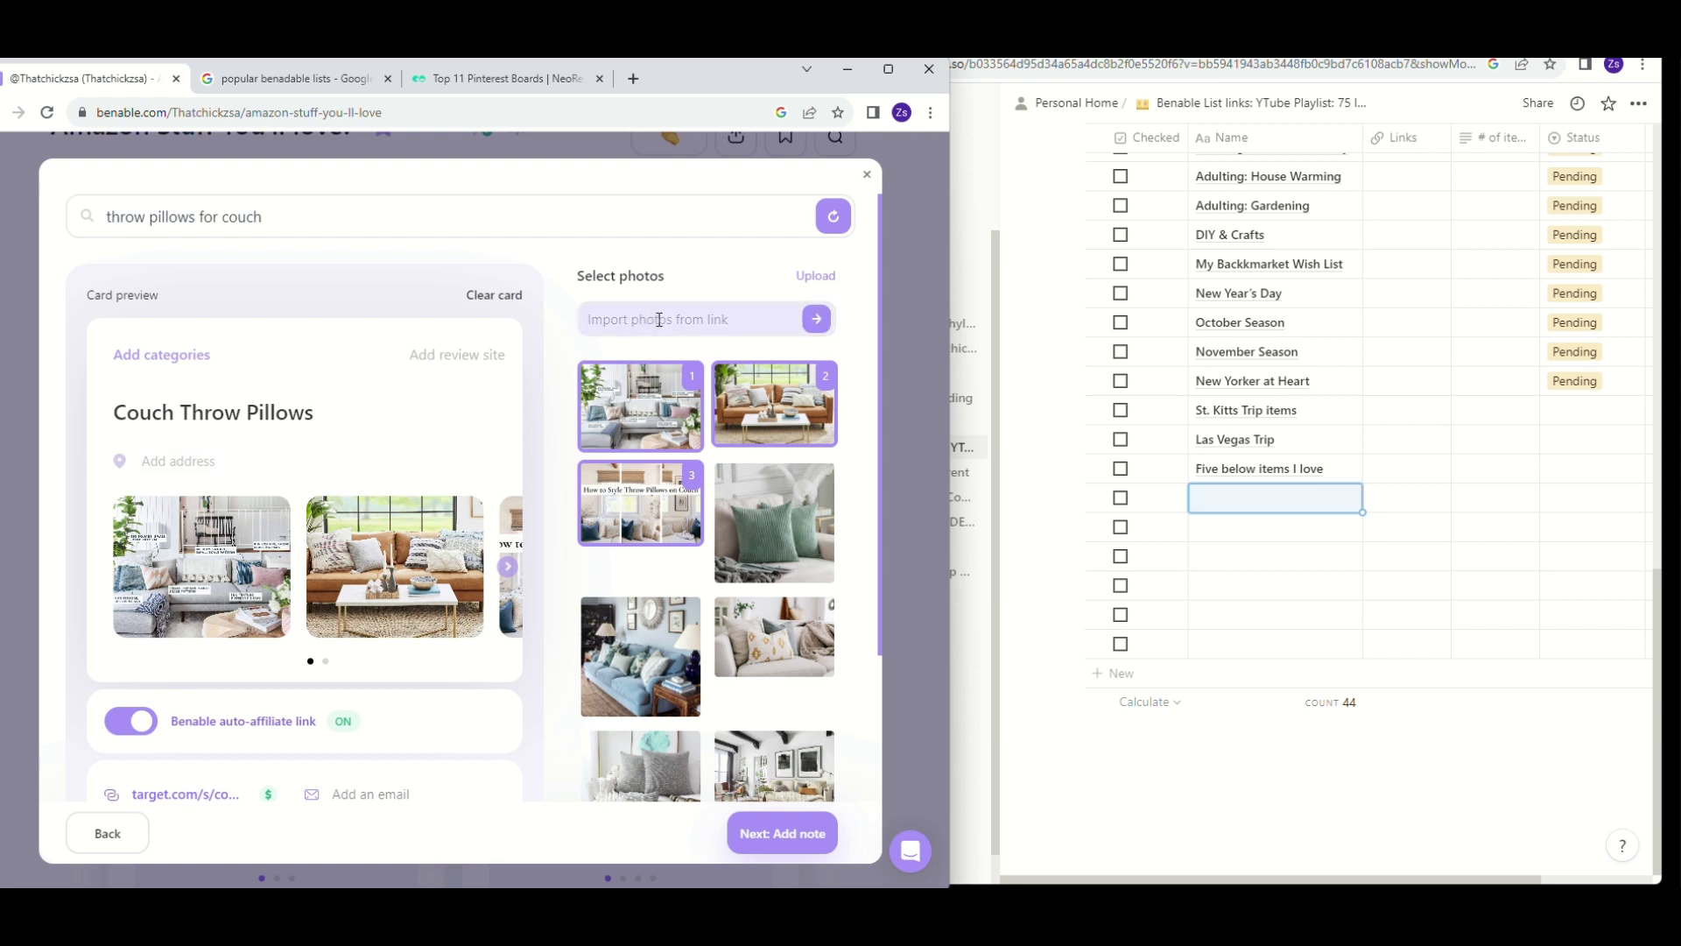
scroll(359, 451, down, 2)
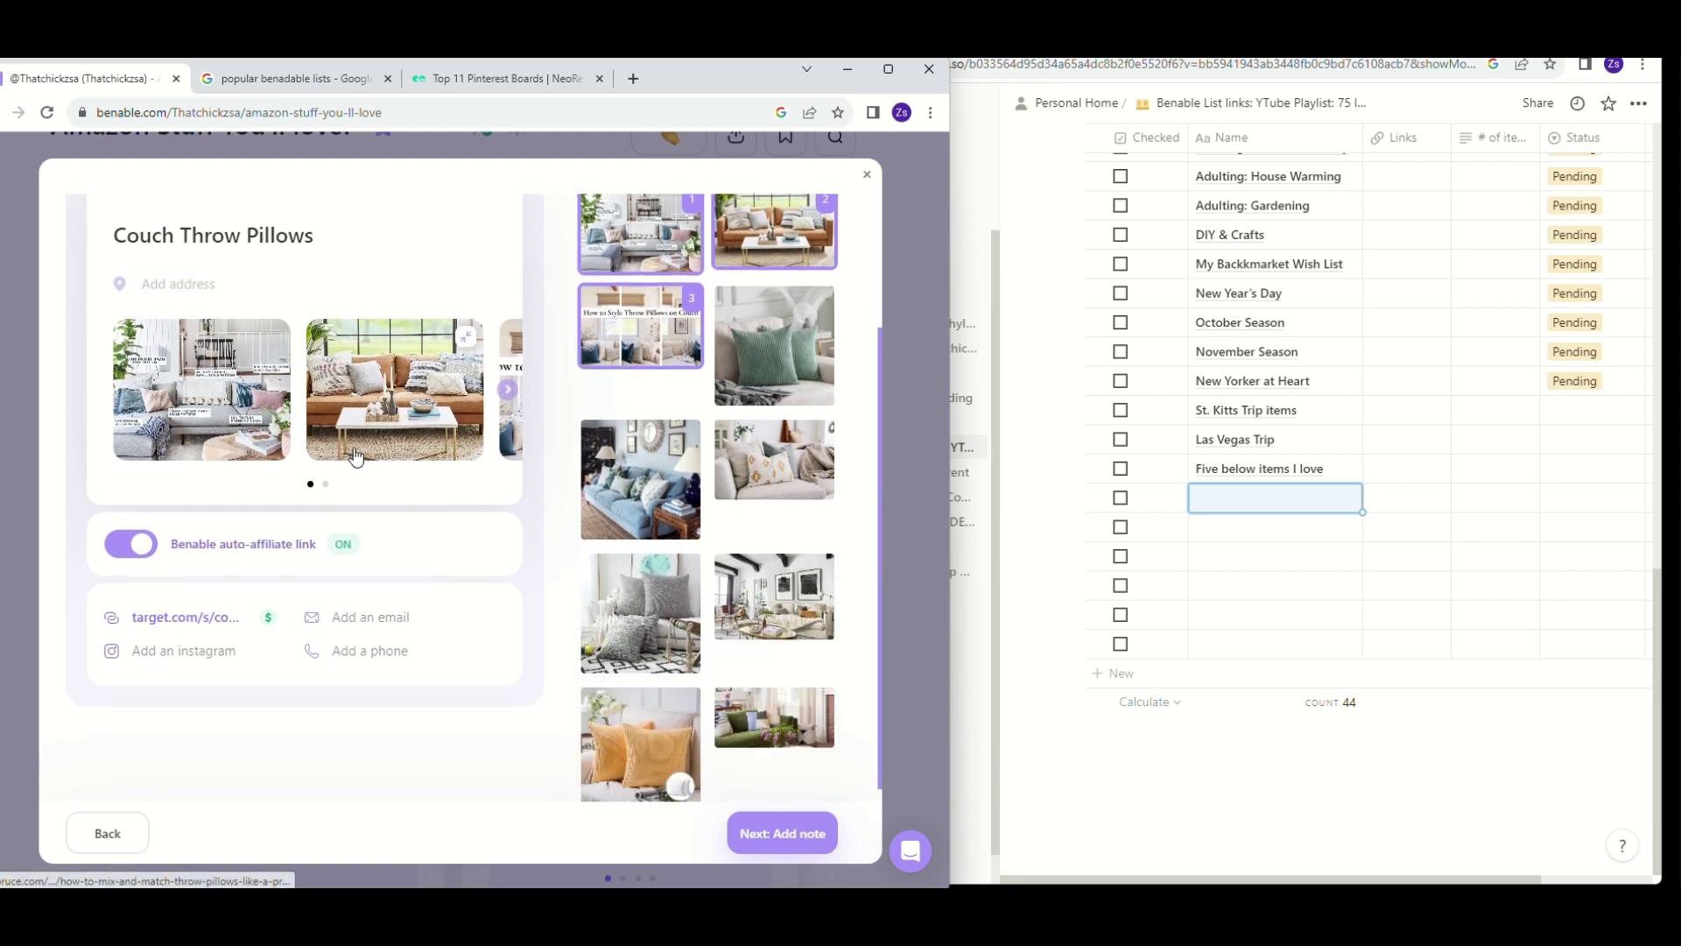
scroll(771, 437, up, 1)
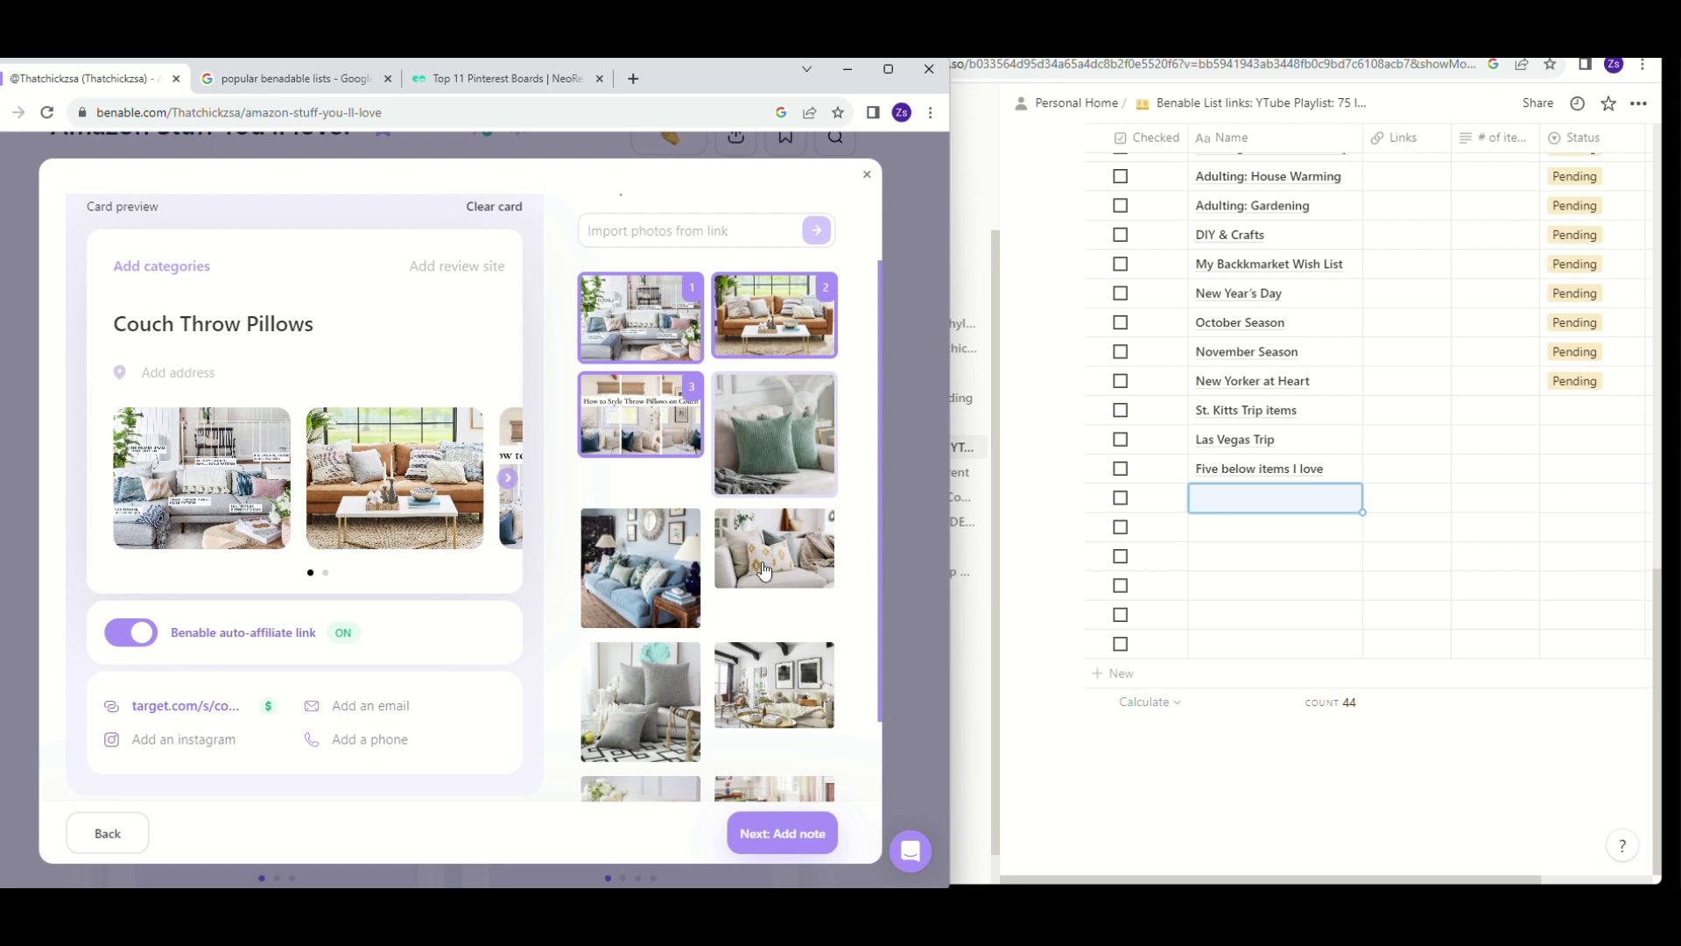
scroll(751, 587, down, 1)
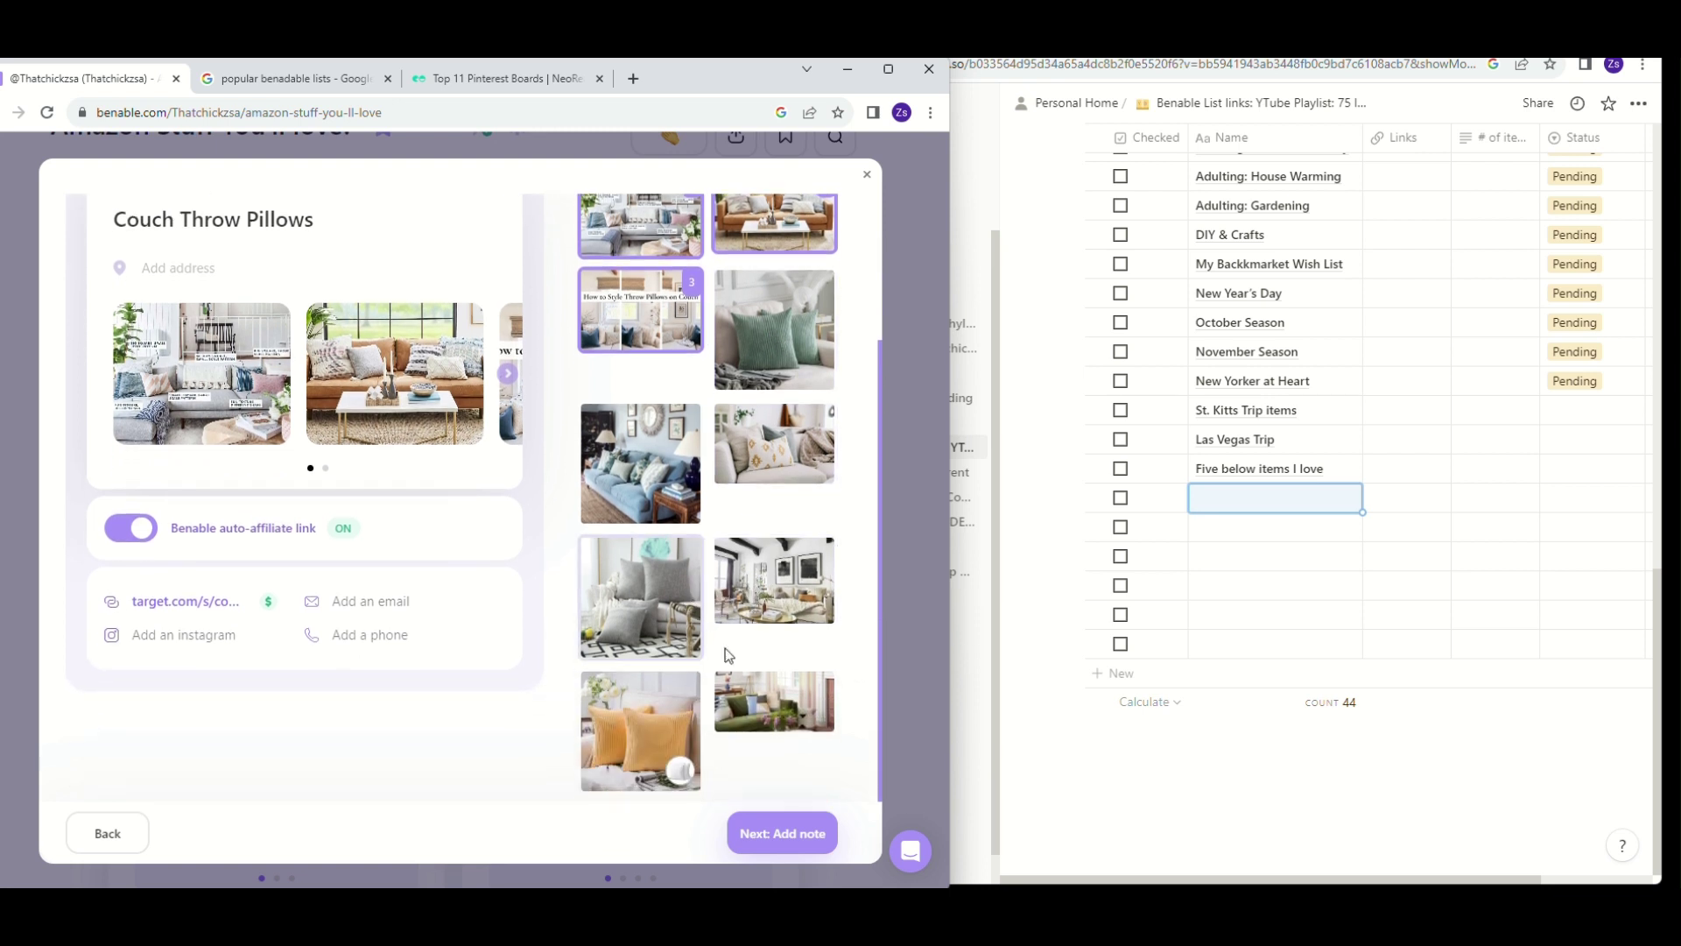
click(670, 599)
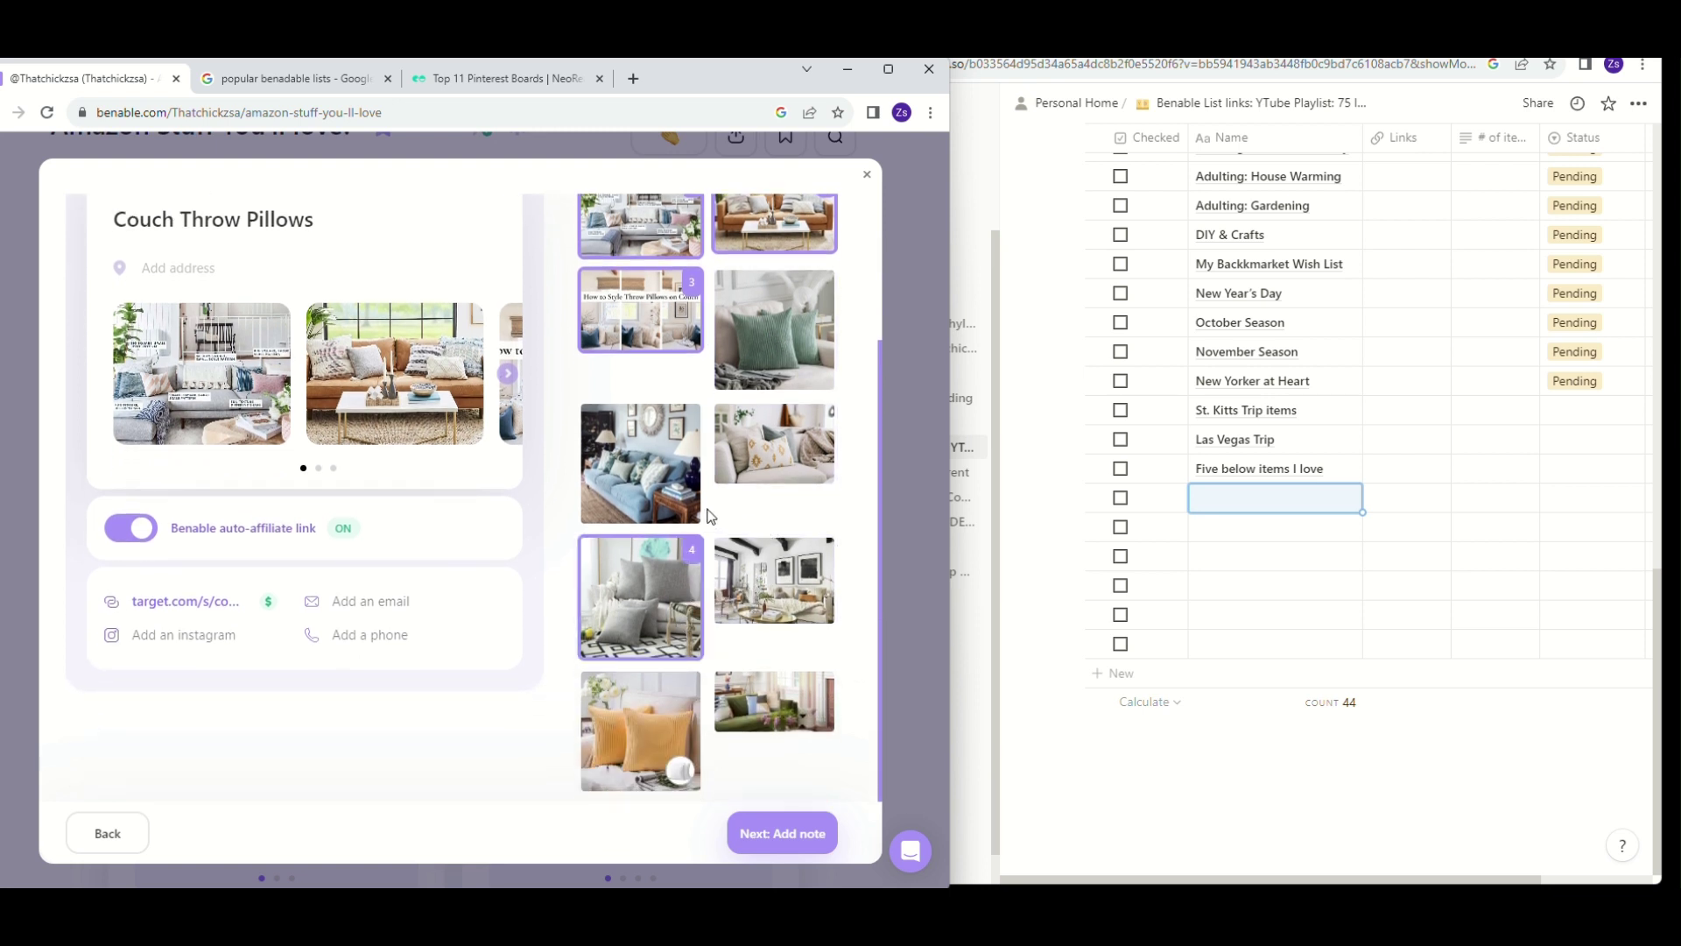
click(642, 693)
click(695, 554)
scroll(668, 725, up, 2)
click(672, 399)
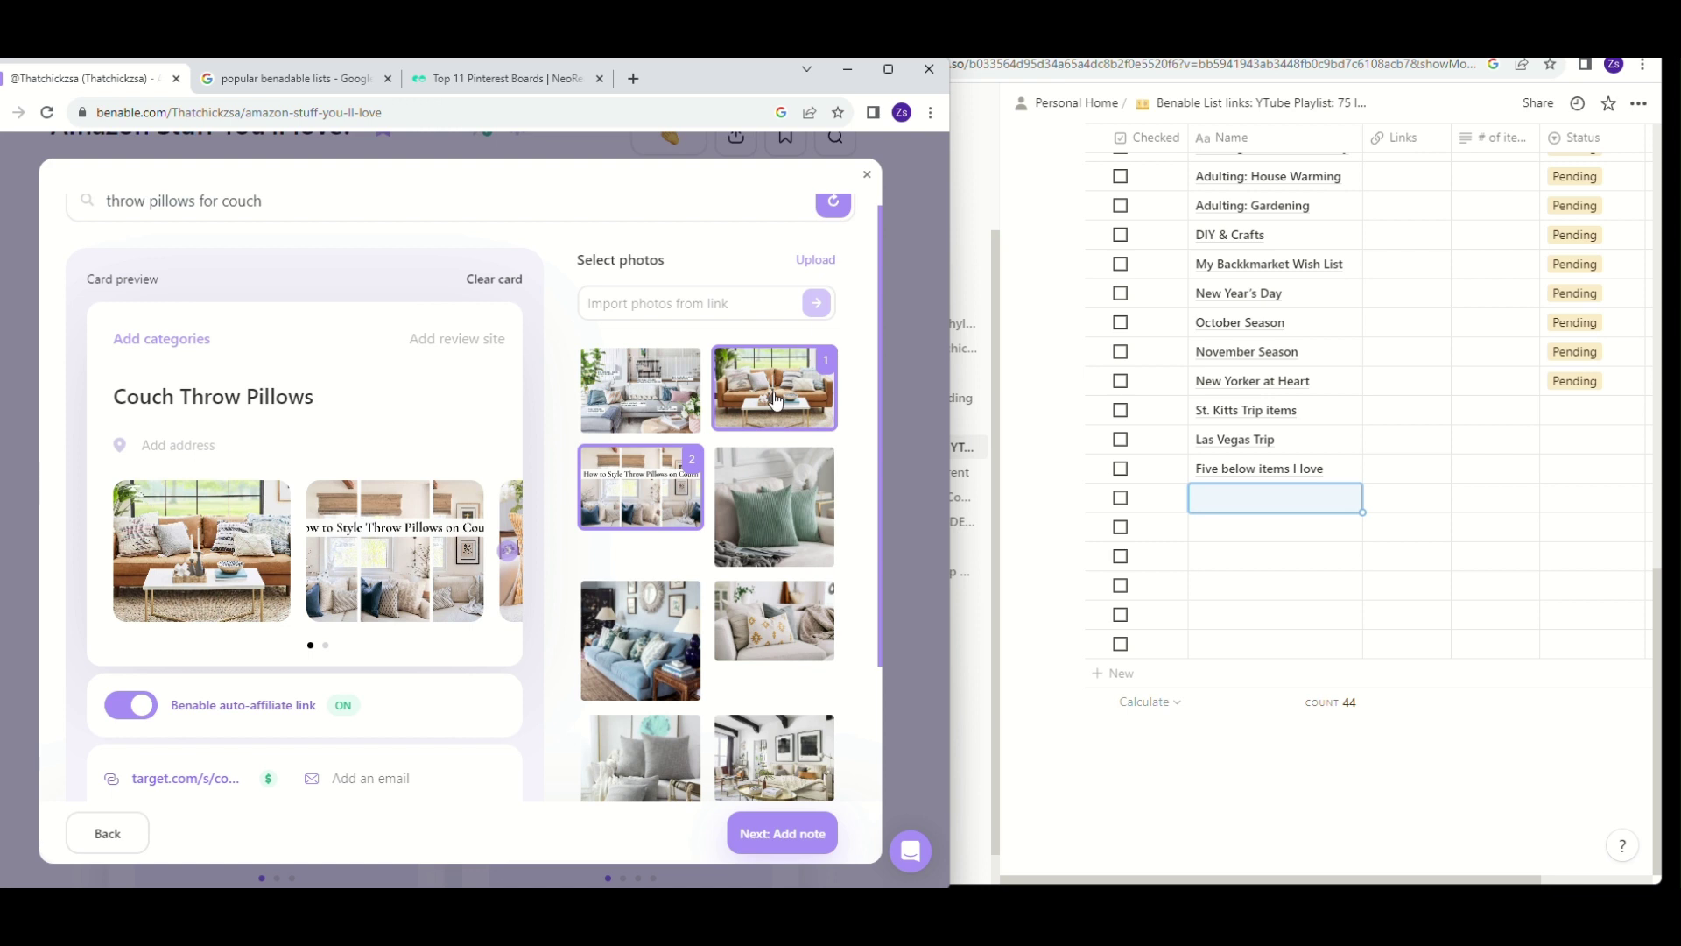
scroll(652, 586, down, 2)
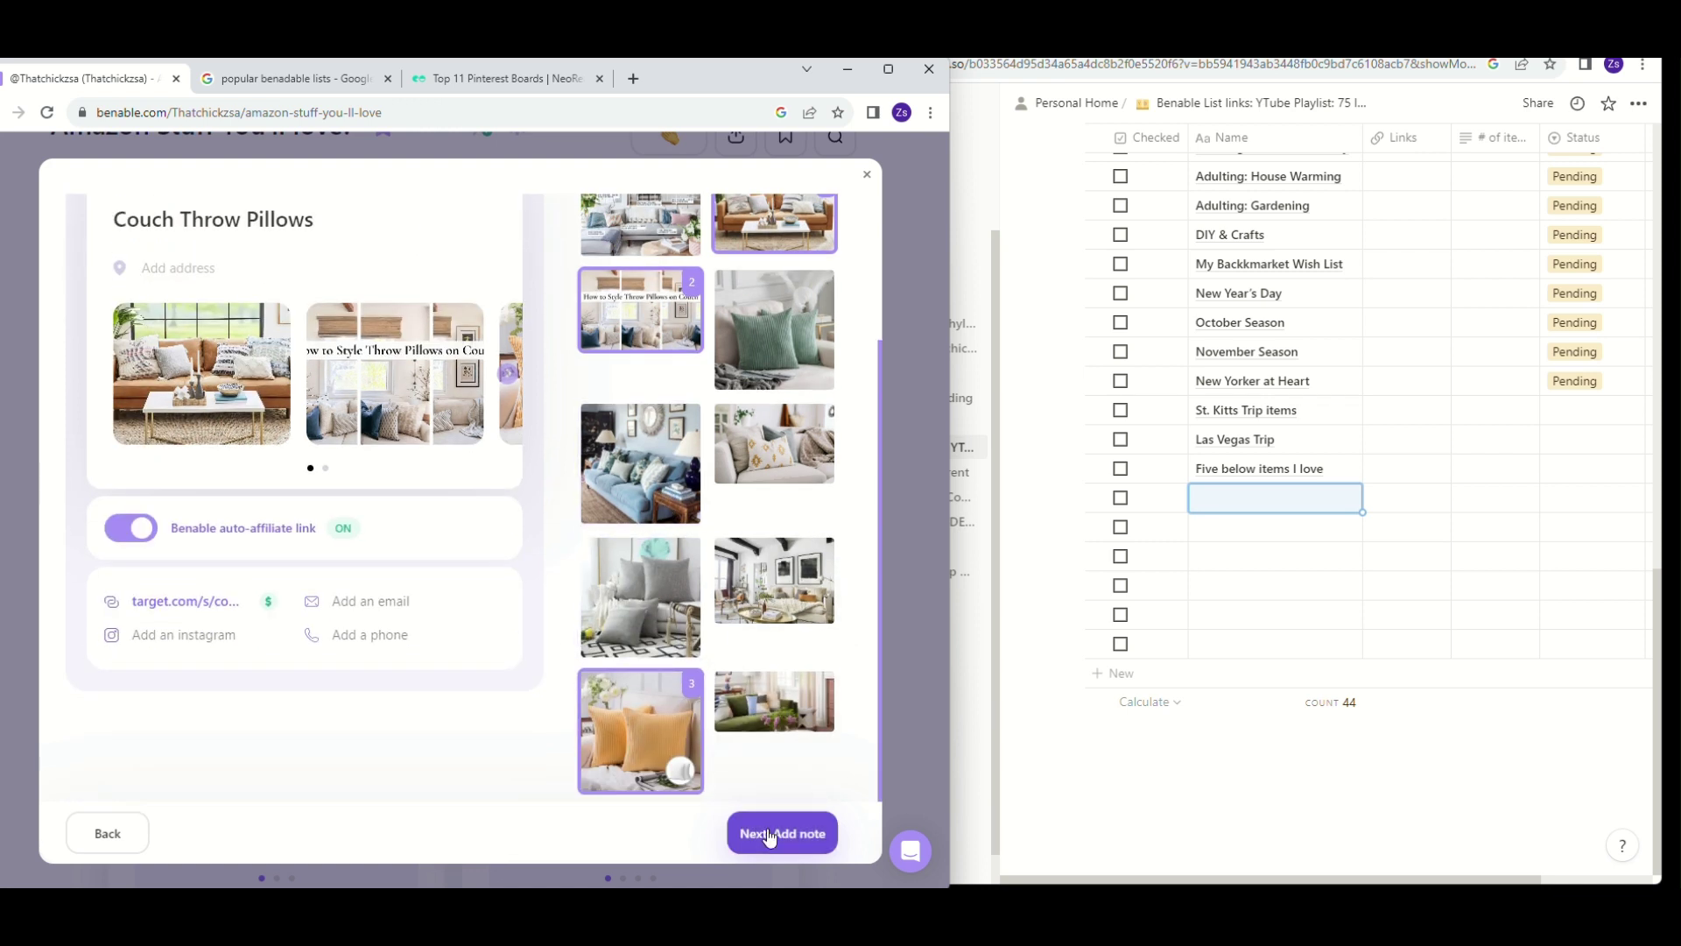
click(179, 640)
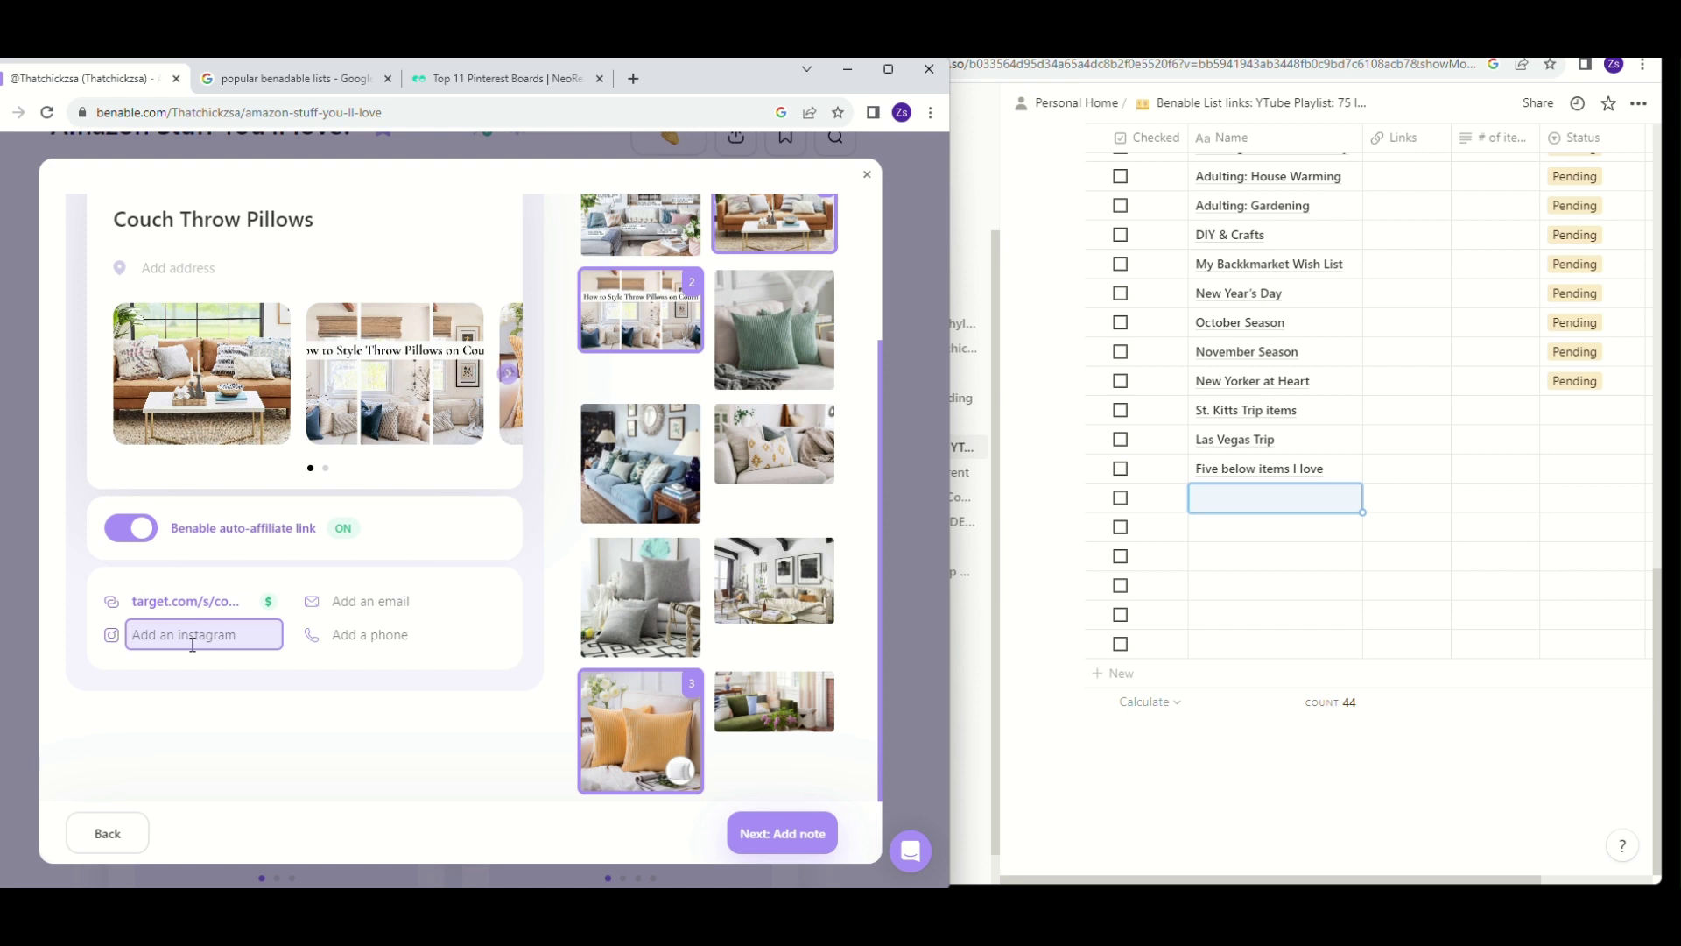
text(thatchickzsa)
key(Return)
Write the note 'I love a good fluffy pillow!' and confirm the Couch Throw Pillows card.
click(780, 834)
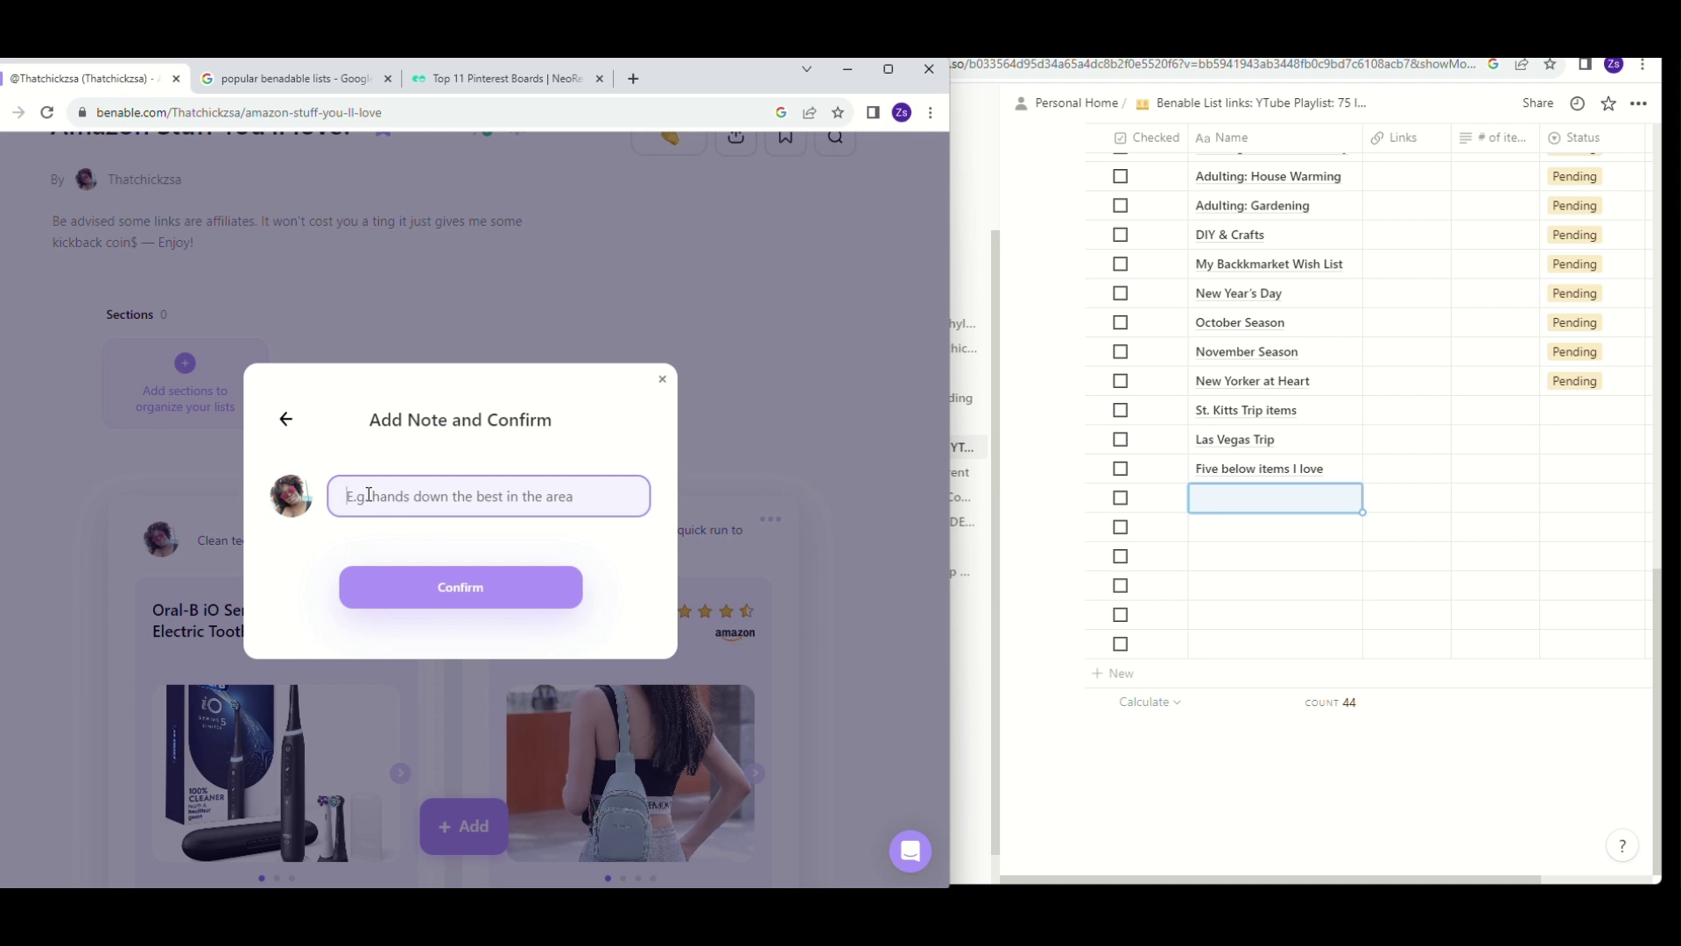
text(I)
text( love a )
text(good flu)
text(ffy )
text(thr)
key(BackSpace)
key(BackSpace)
text(p)
key(BackSpace)
key(BackSpace)
text(llow!)
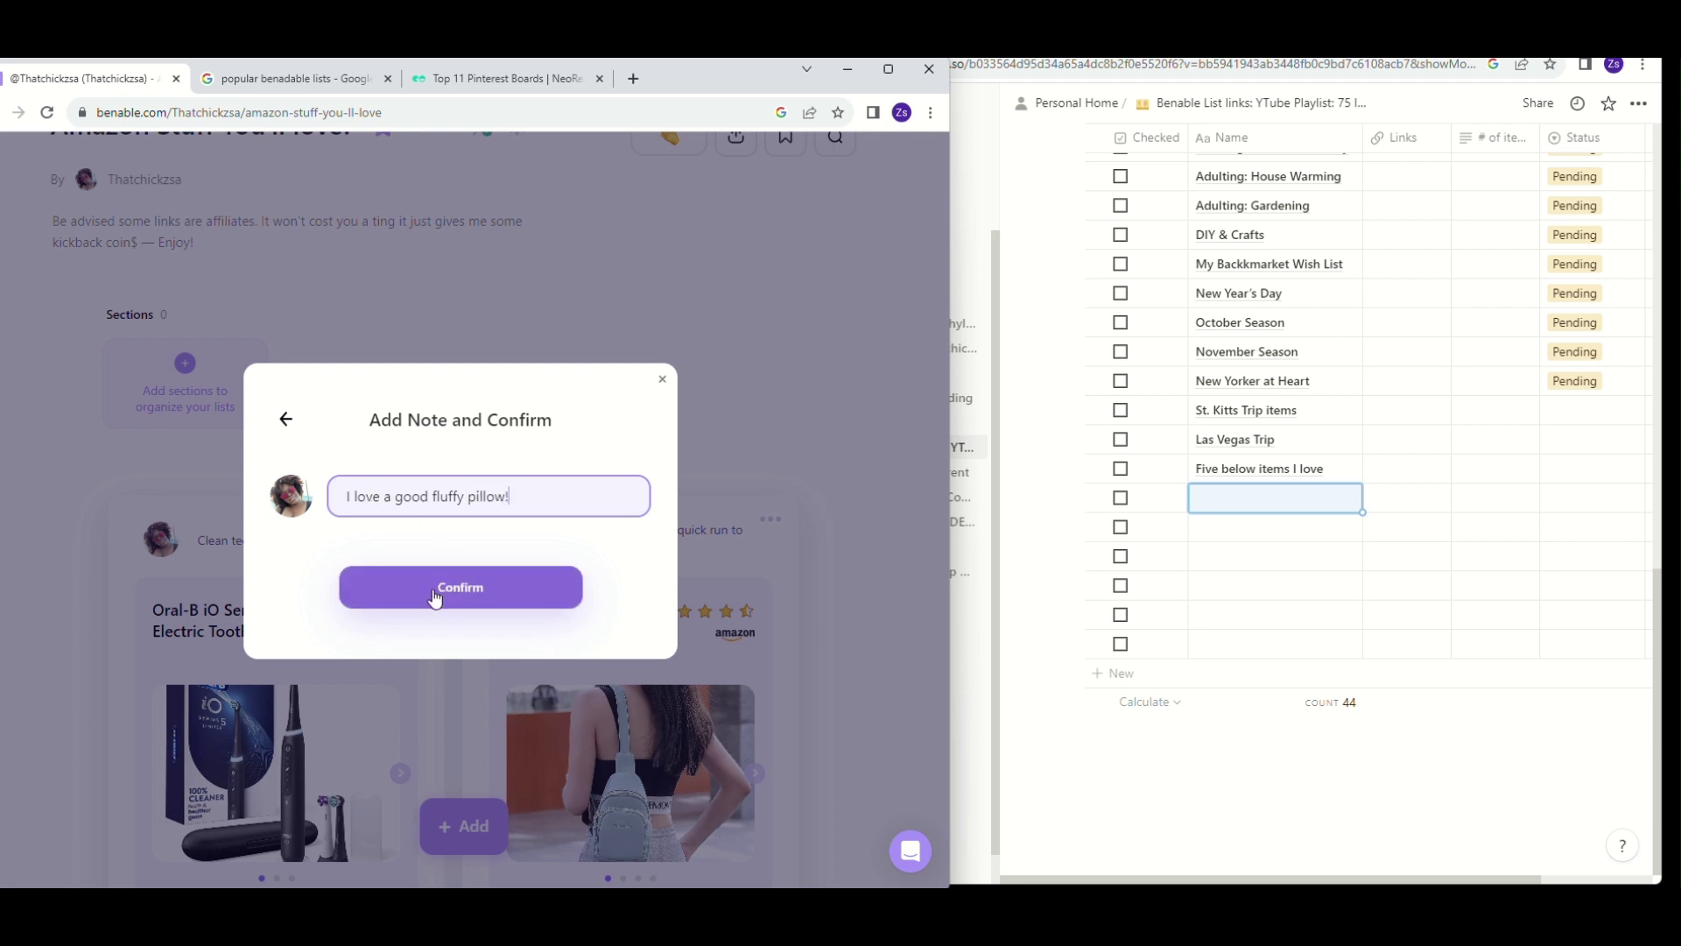
click(454, 600)
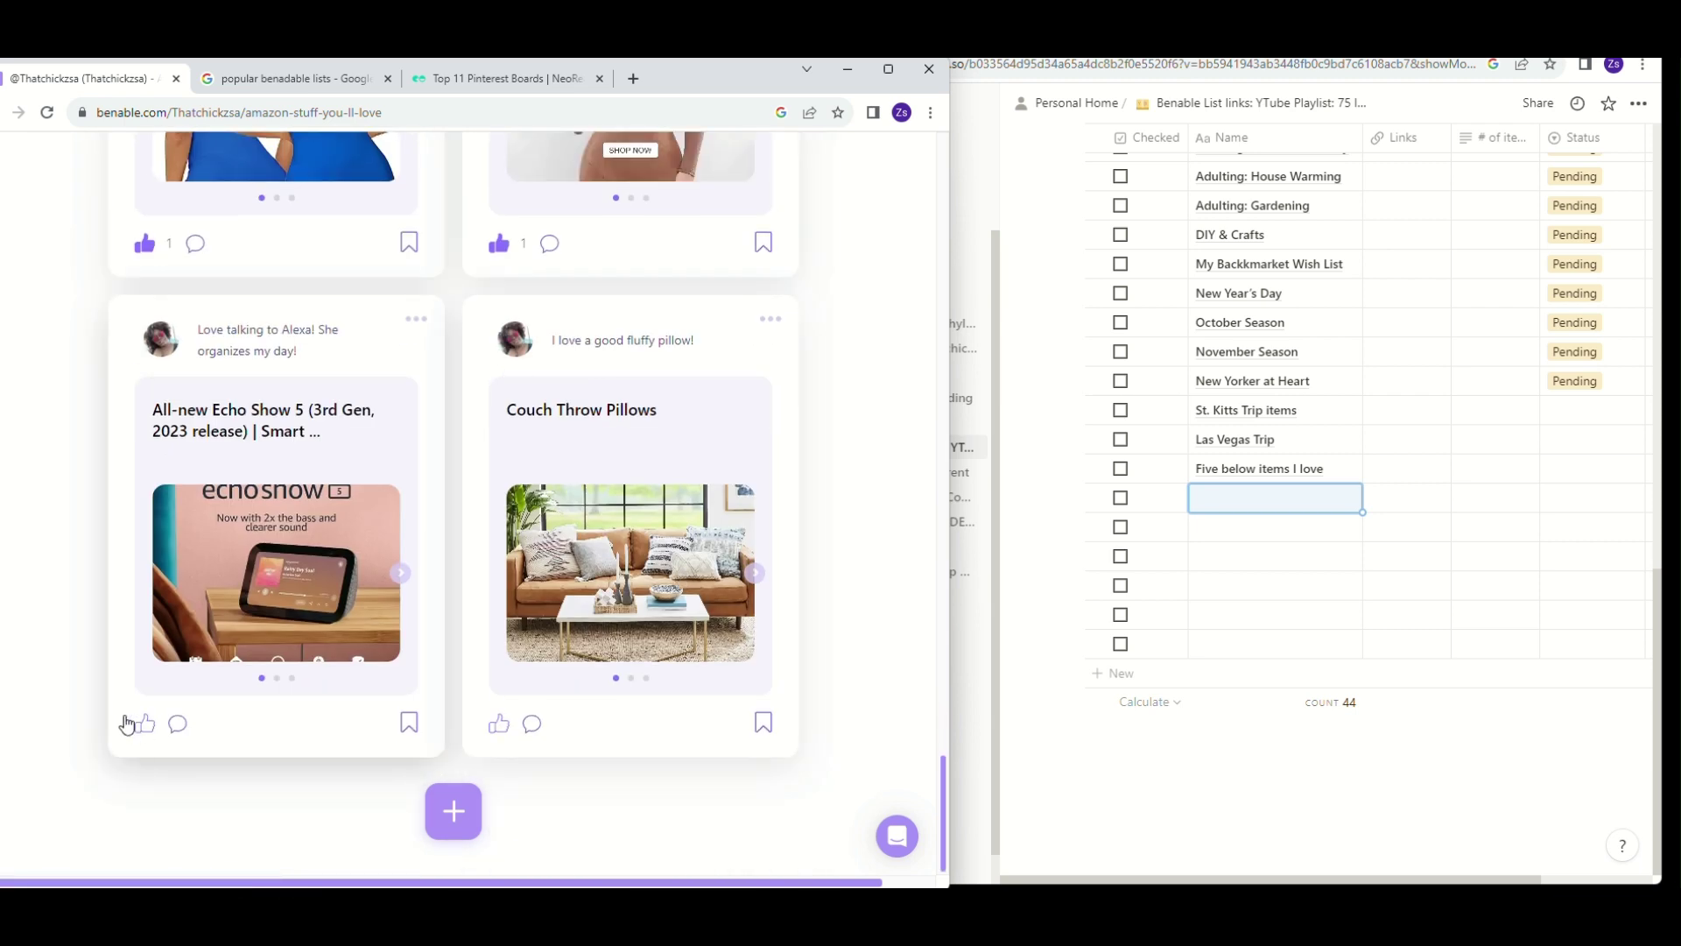
Like the Echo Show and Couch Throw Pillows cards and flip through the pillow photos.
click(145, 723)
click(499, 727)
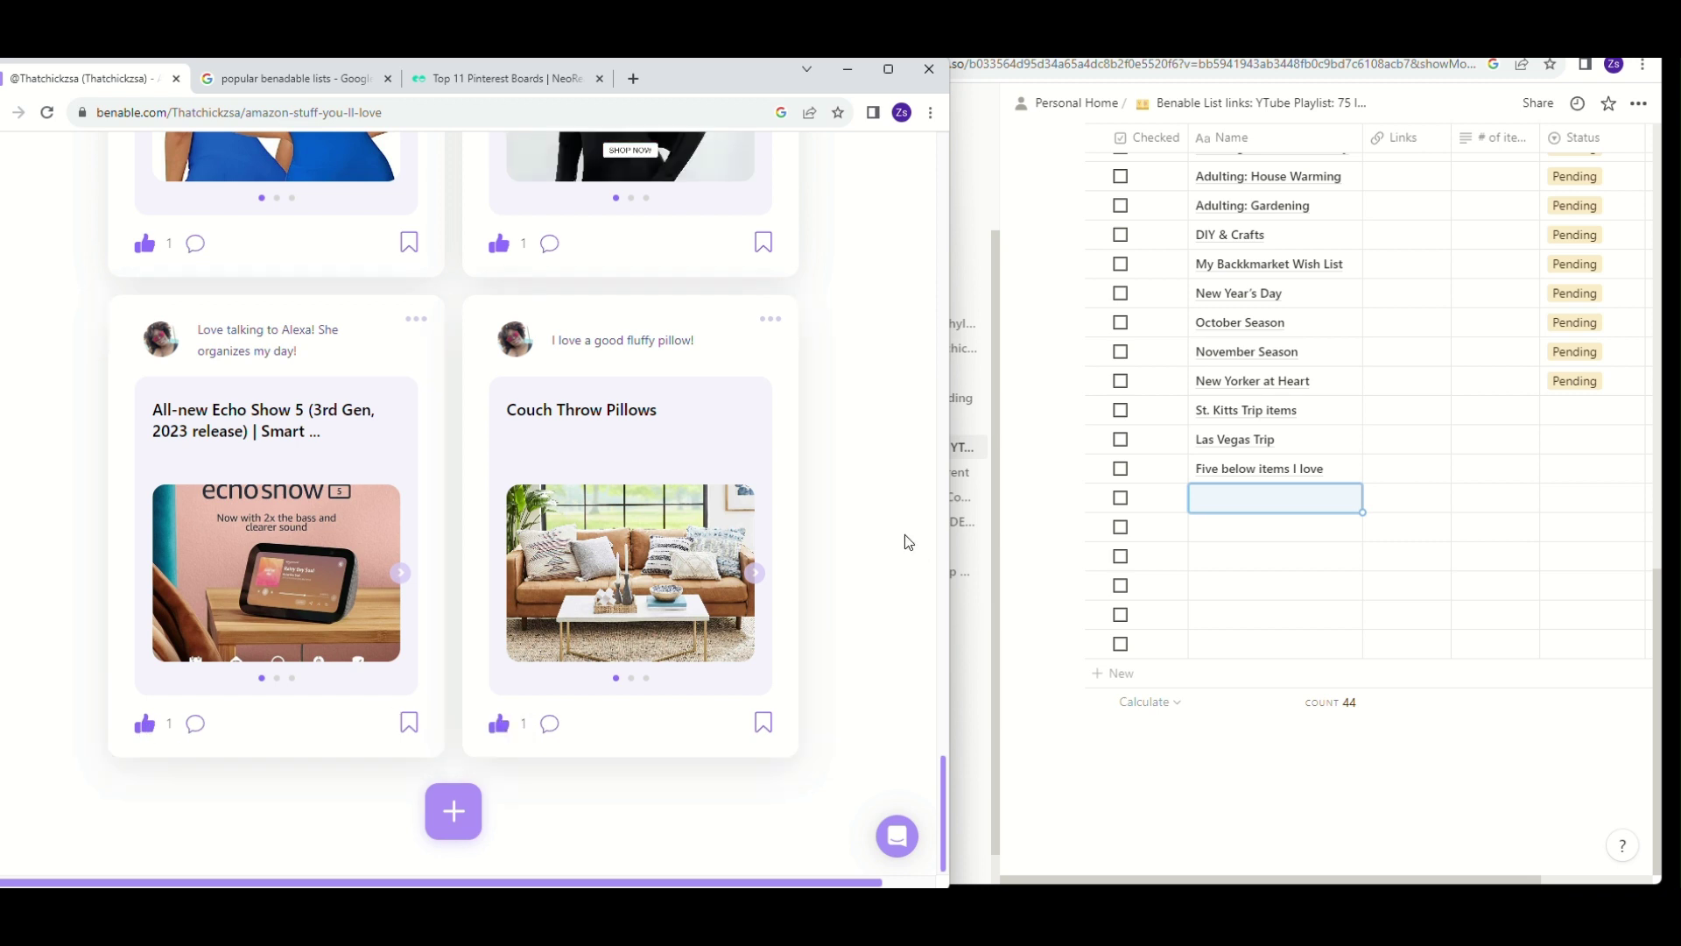
click(760, 573)
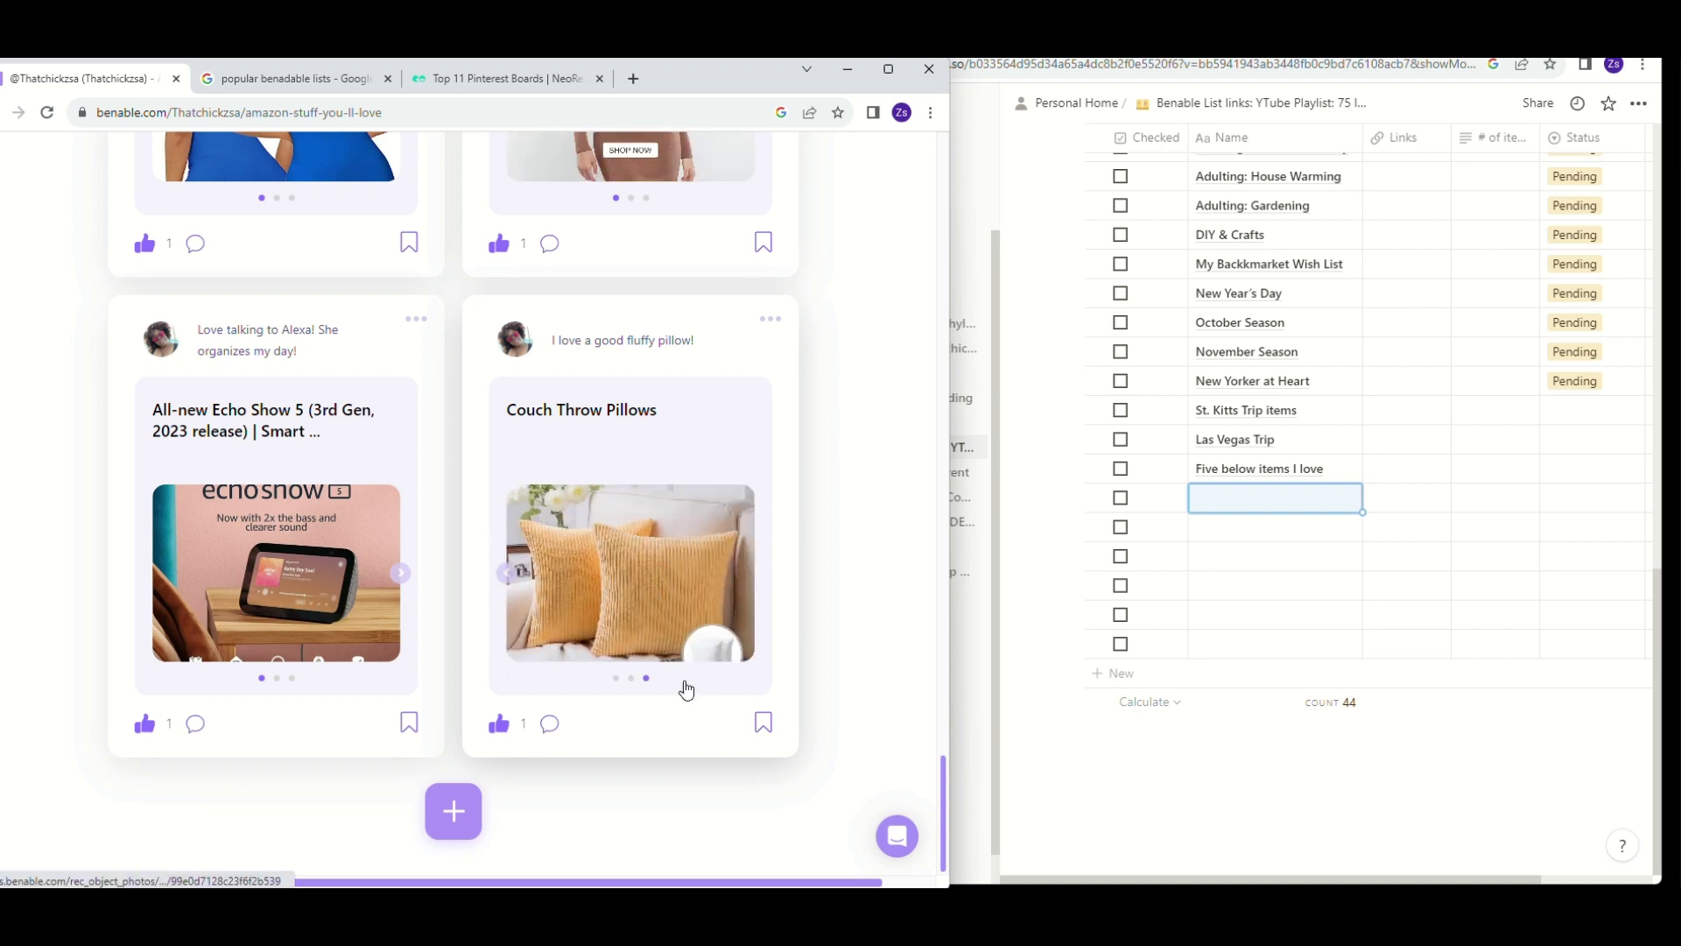
Scroll through the Amazon Stuff You'll love list to confirm it holds 16 items.
scroll(642, 525, up, 5)
scroll(641, 525, up, 4)
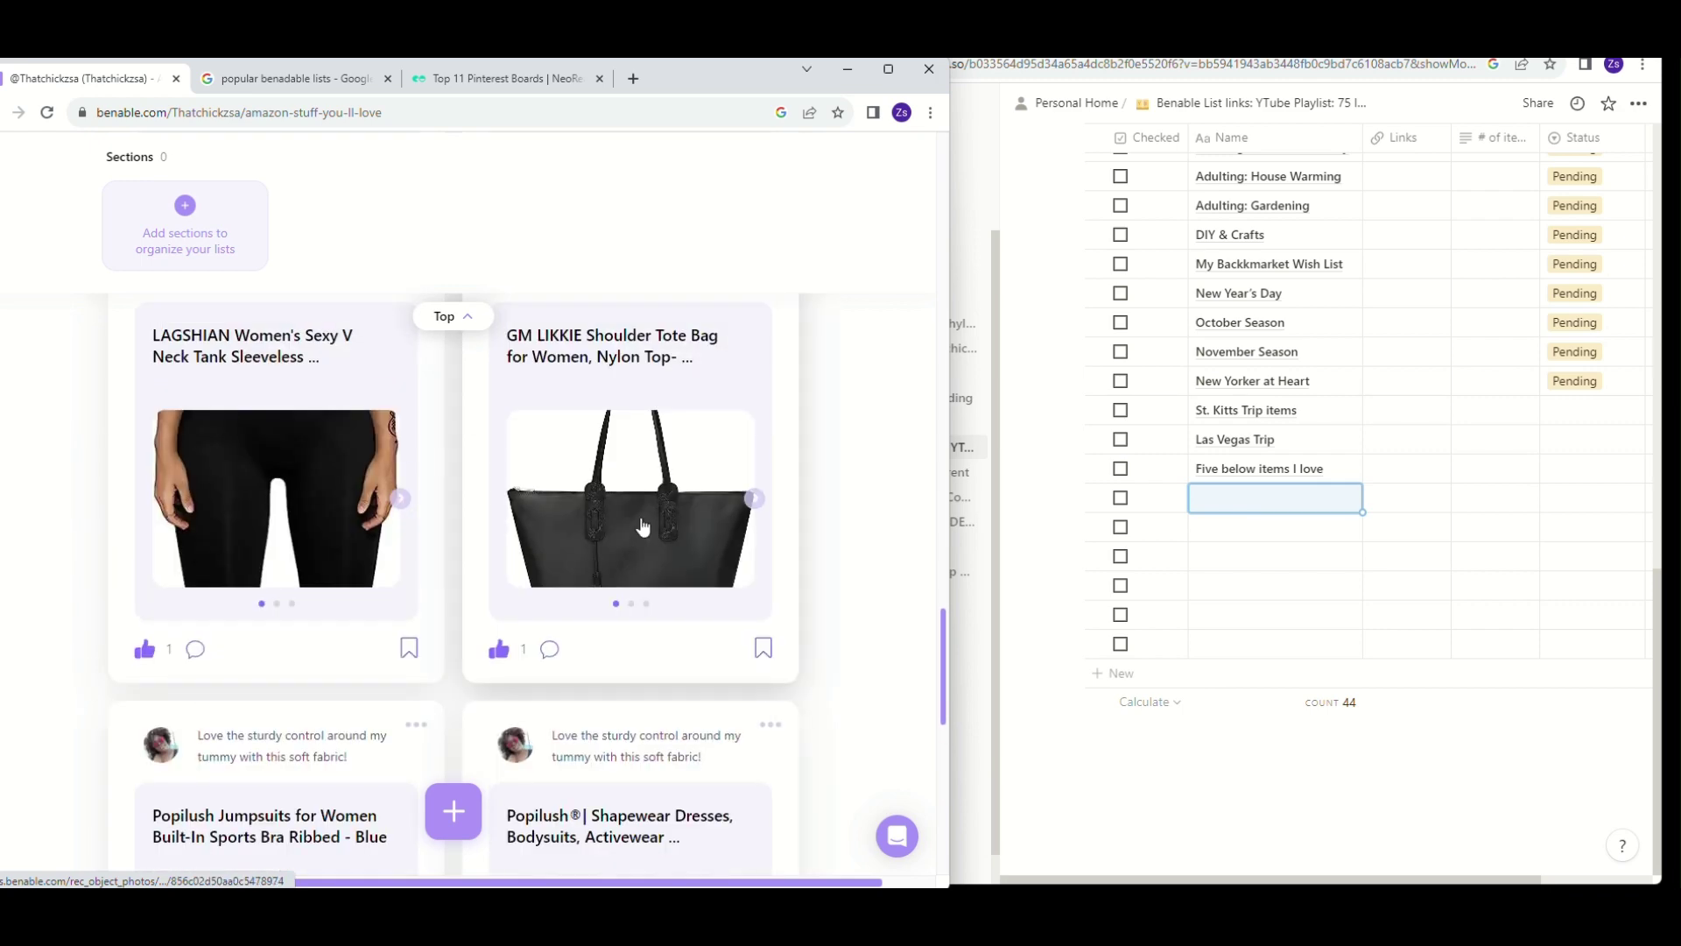
scroll(642, 525, up, 3)
scroll(642, 525, up, 5)
scroll(642, 525, up, 5)
scroll(641, 526, up, 5)
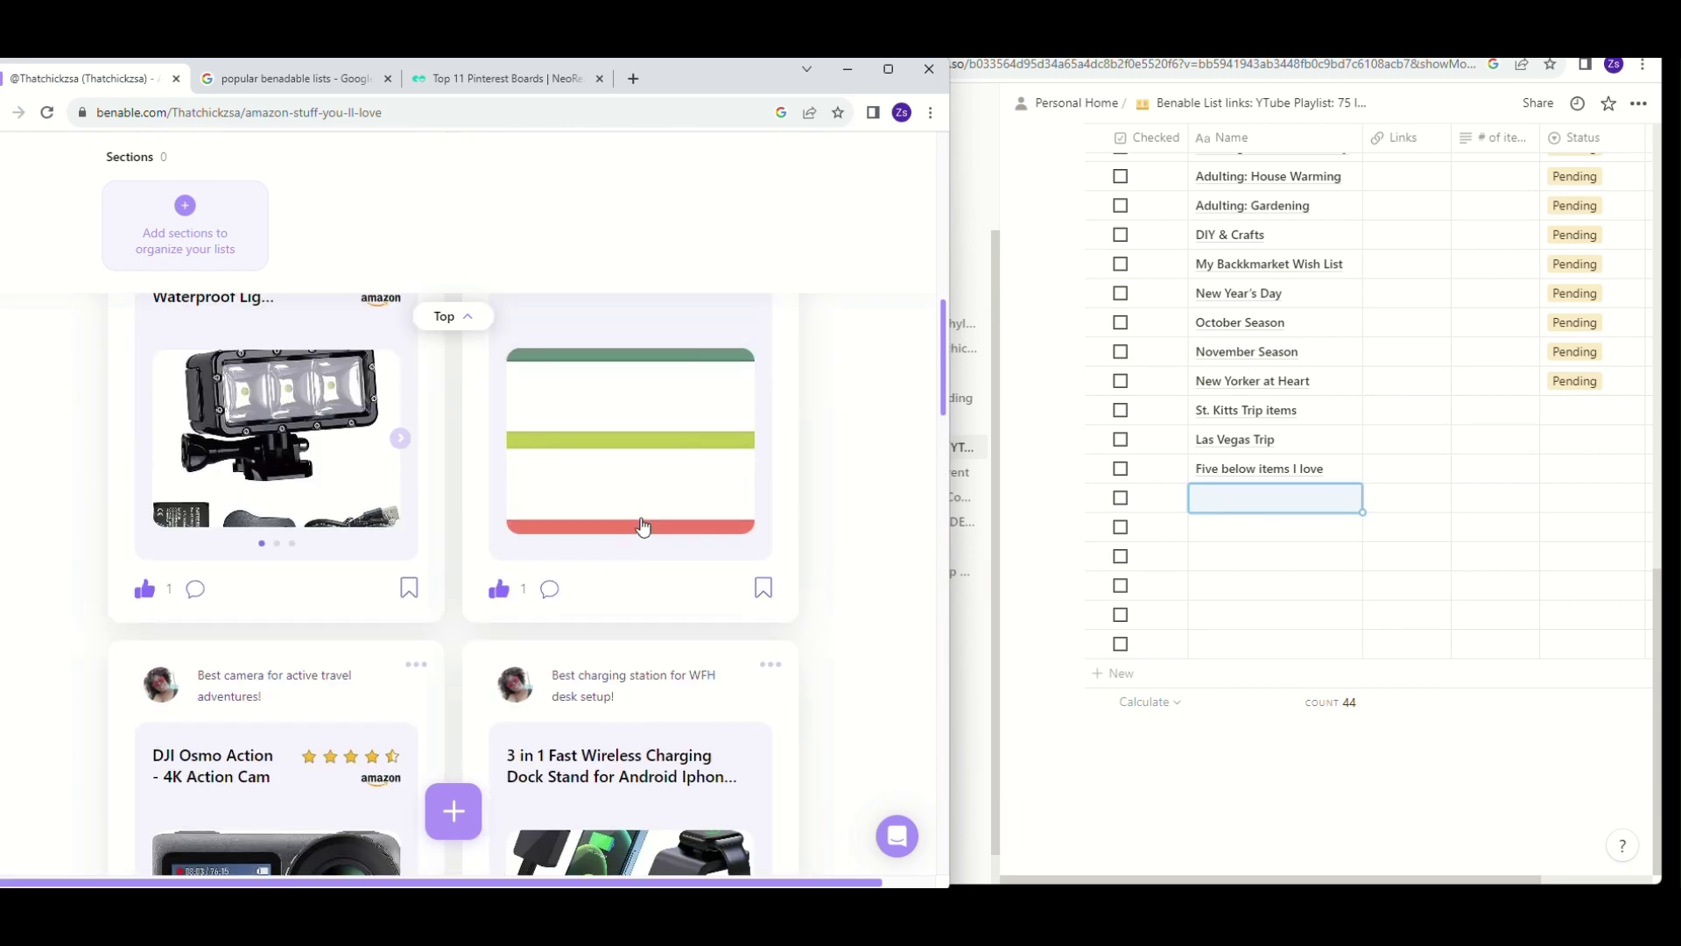
scroll(642, 525, up, 5)
scroll(642, 525, up, 4)
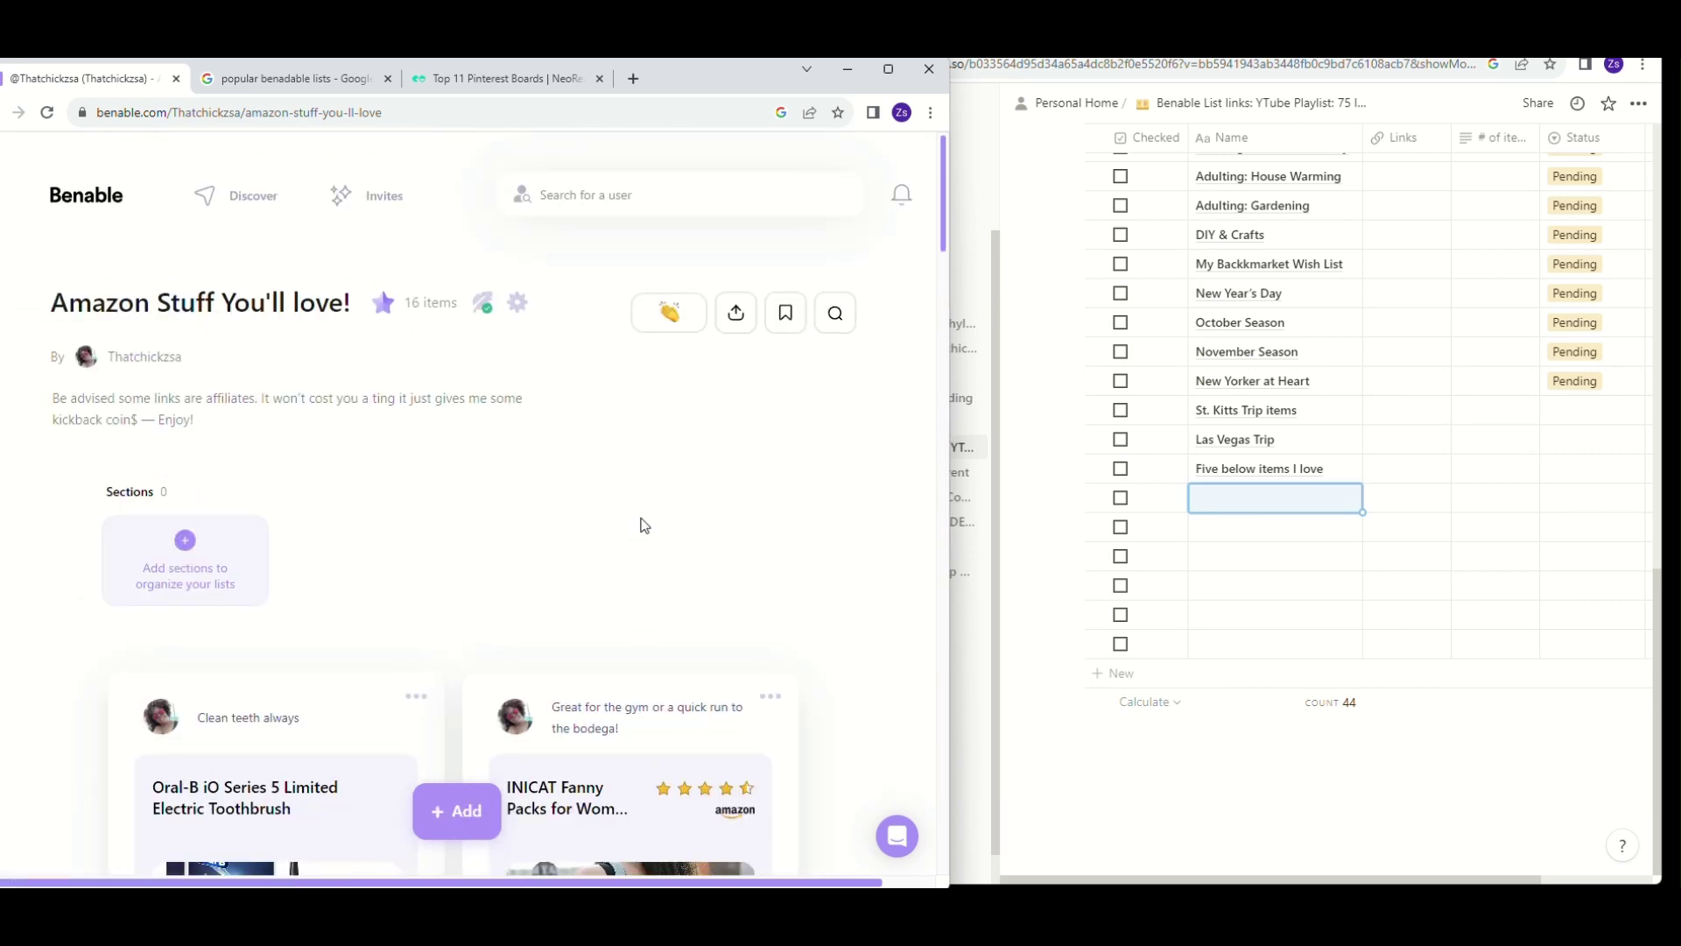
scroll(644, 525, down, 5)
scroll(644, 525, down, 5)
scroll(643, 525, down, 5)
scroll(643, 525, down, 2)
scroll(643, 525, up, 15)
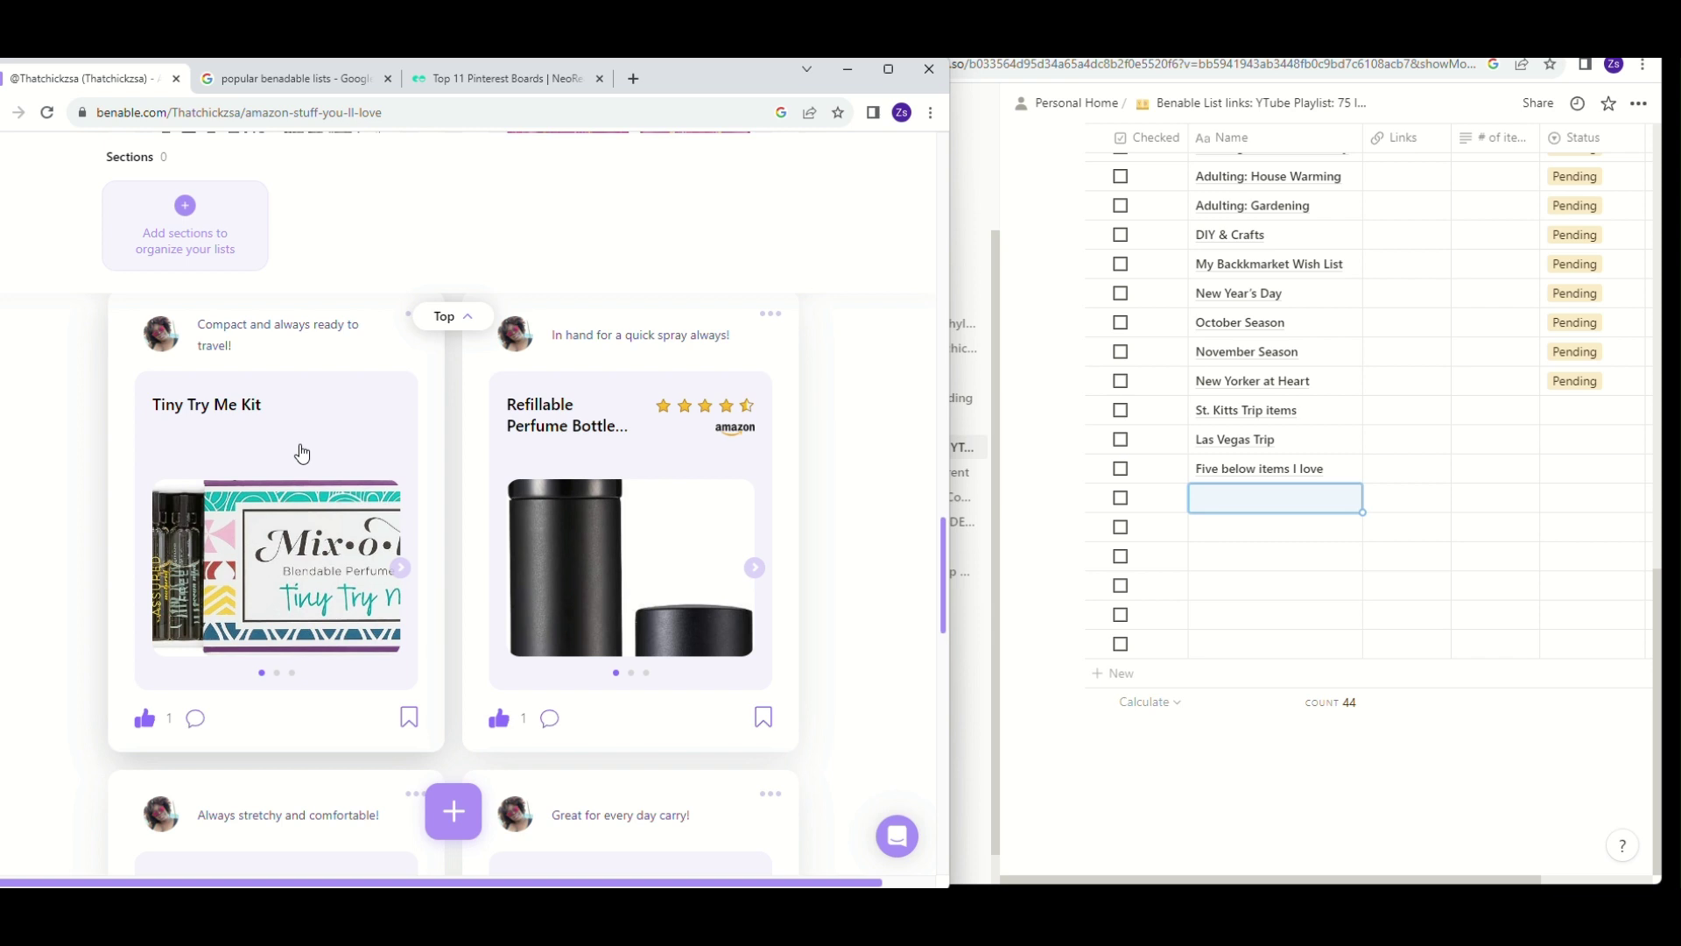
scroll(307, 635, down, 4)
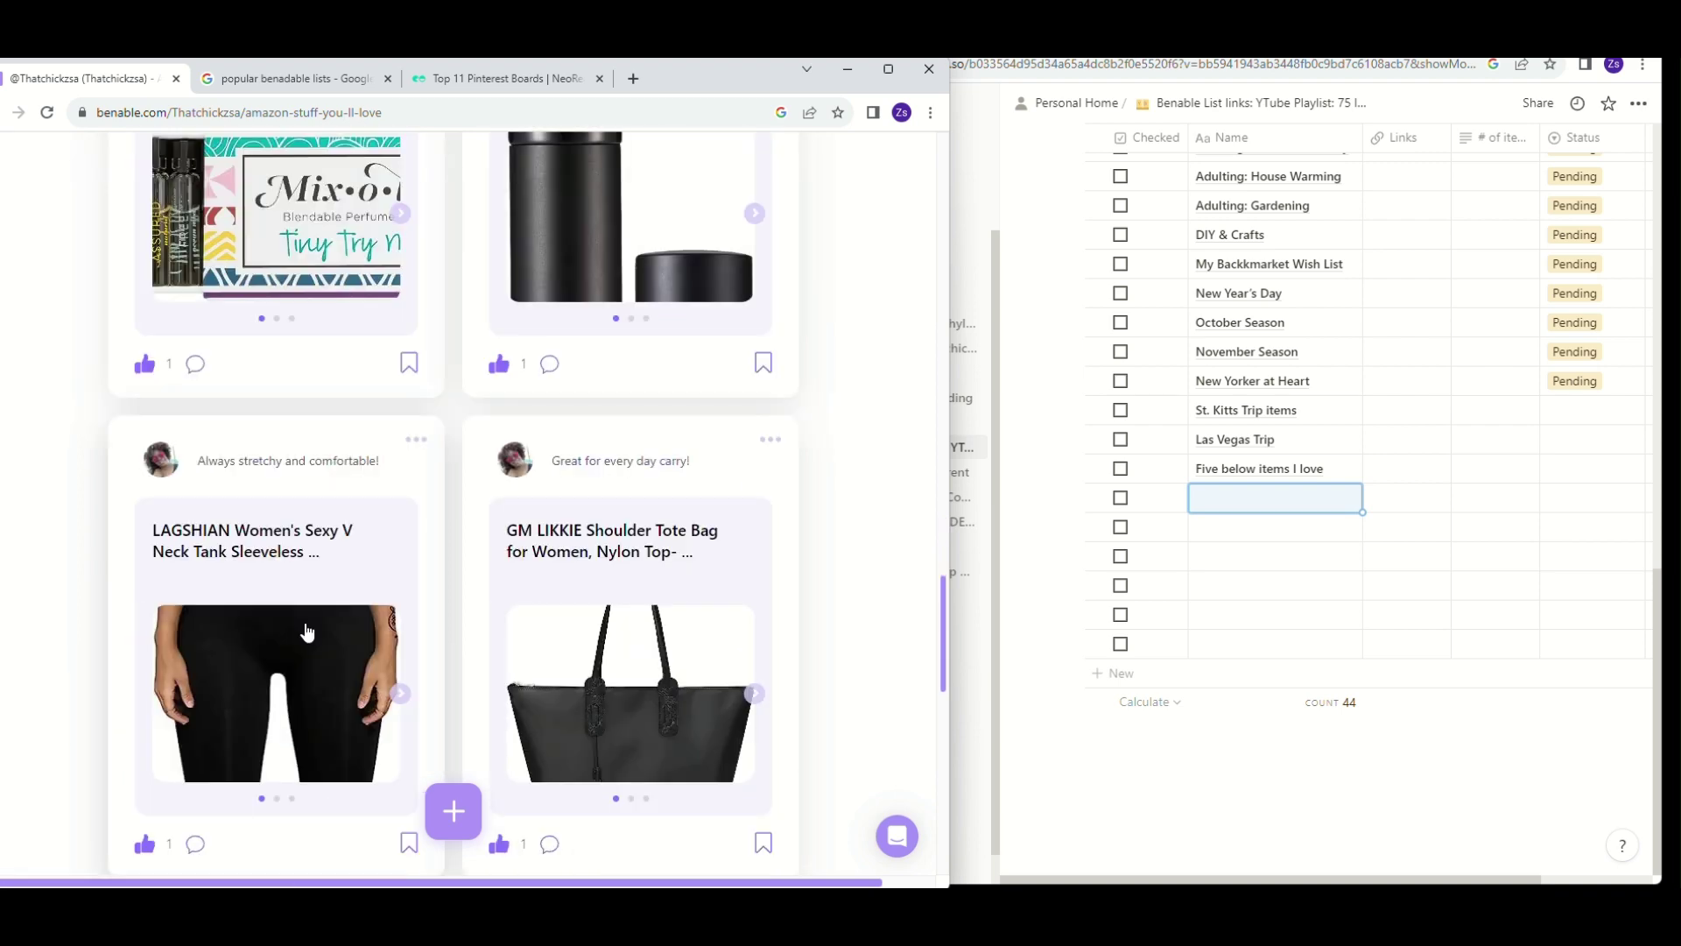
scroll(306, 634, down, 5)
scroll(307, 635, down, 1)
scroll(307, 631, down, 5)
scroll(306, 630, down, 1)
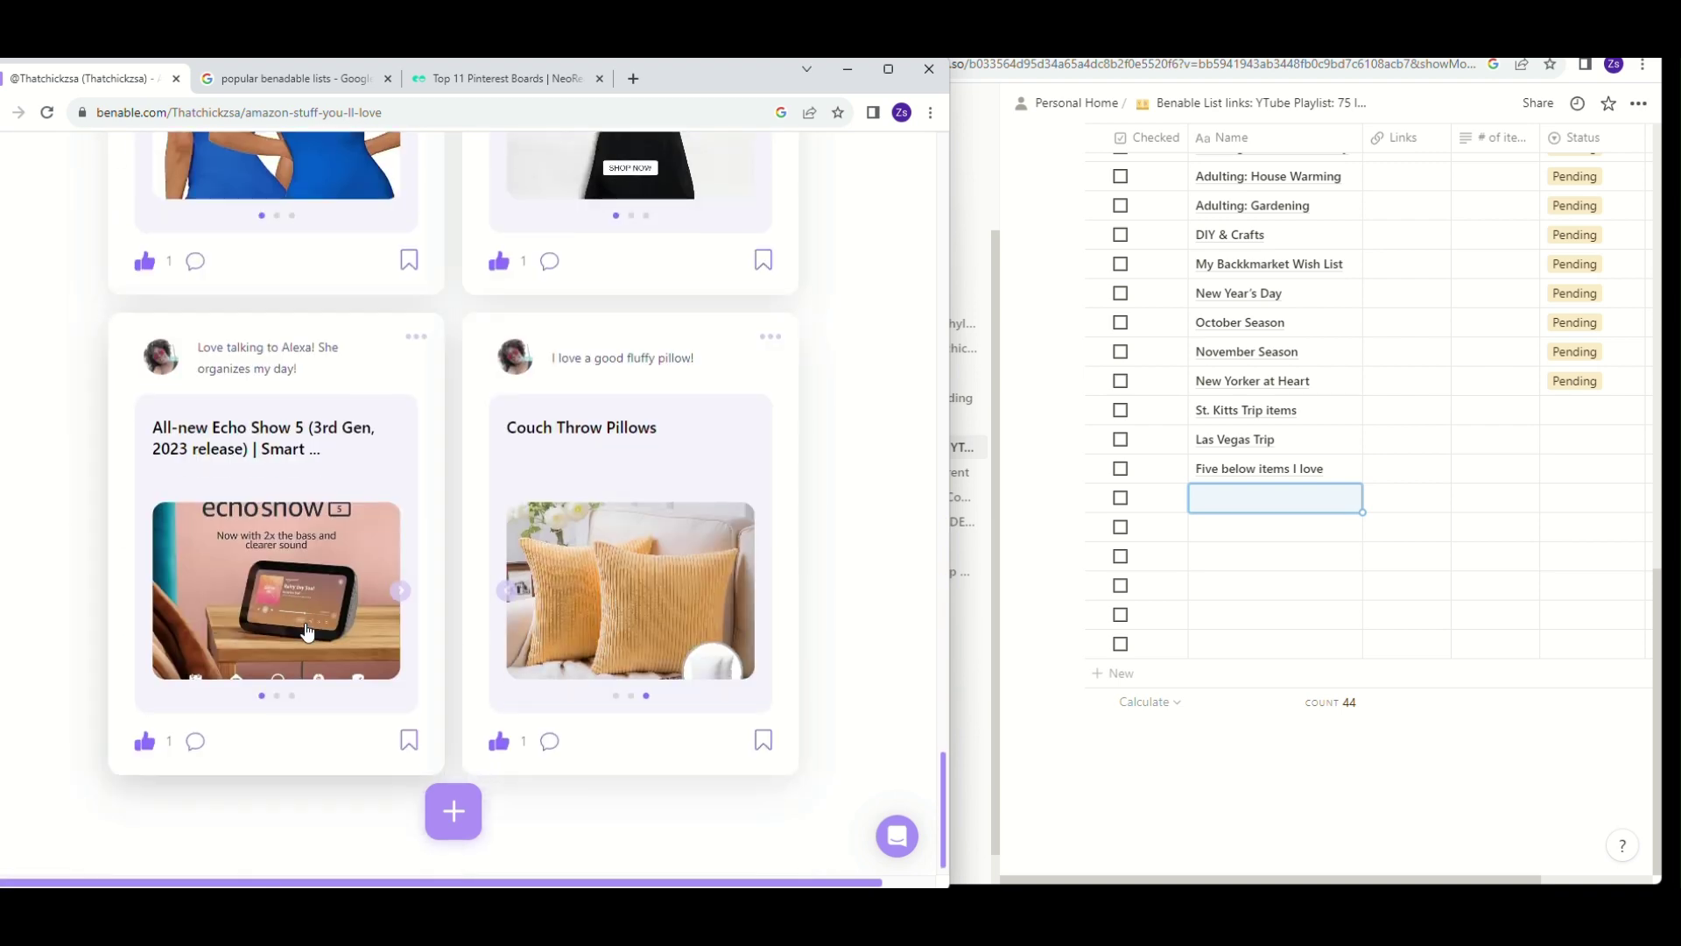
scroll(307, 630, up, 10)
scroll(307, 630, up, 10)
scroll(306, 631, up, 1)
scroll(306, 631, up, 5)
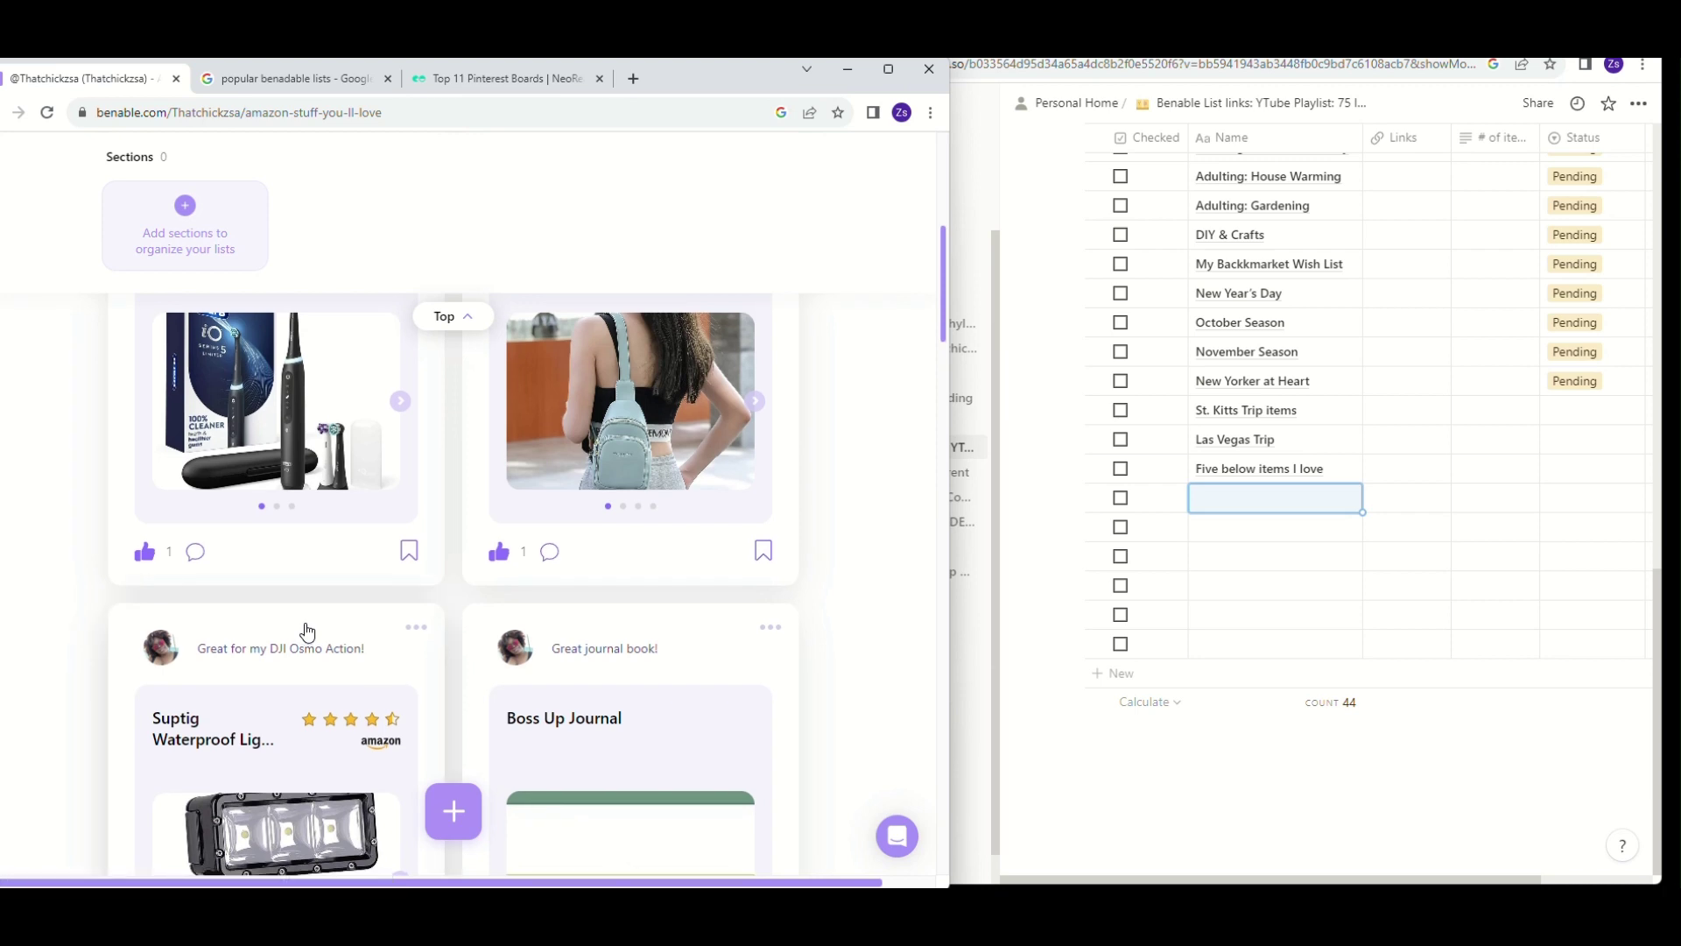
scroll(306, 631, up, 3)
scroll(307, 630, up, 1)
scroll(307, 630, up, 2)
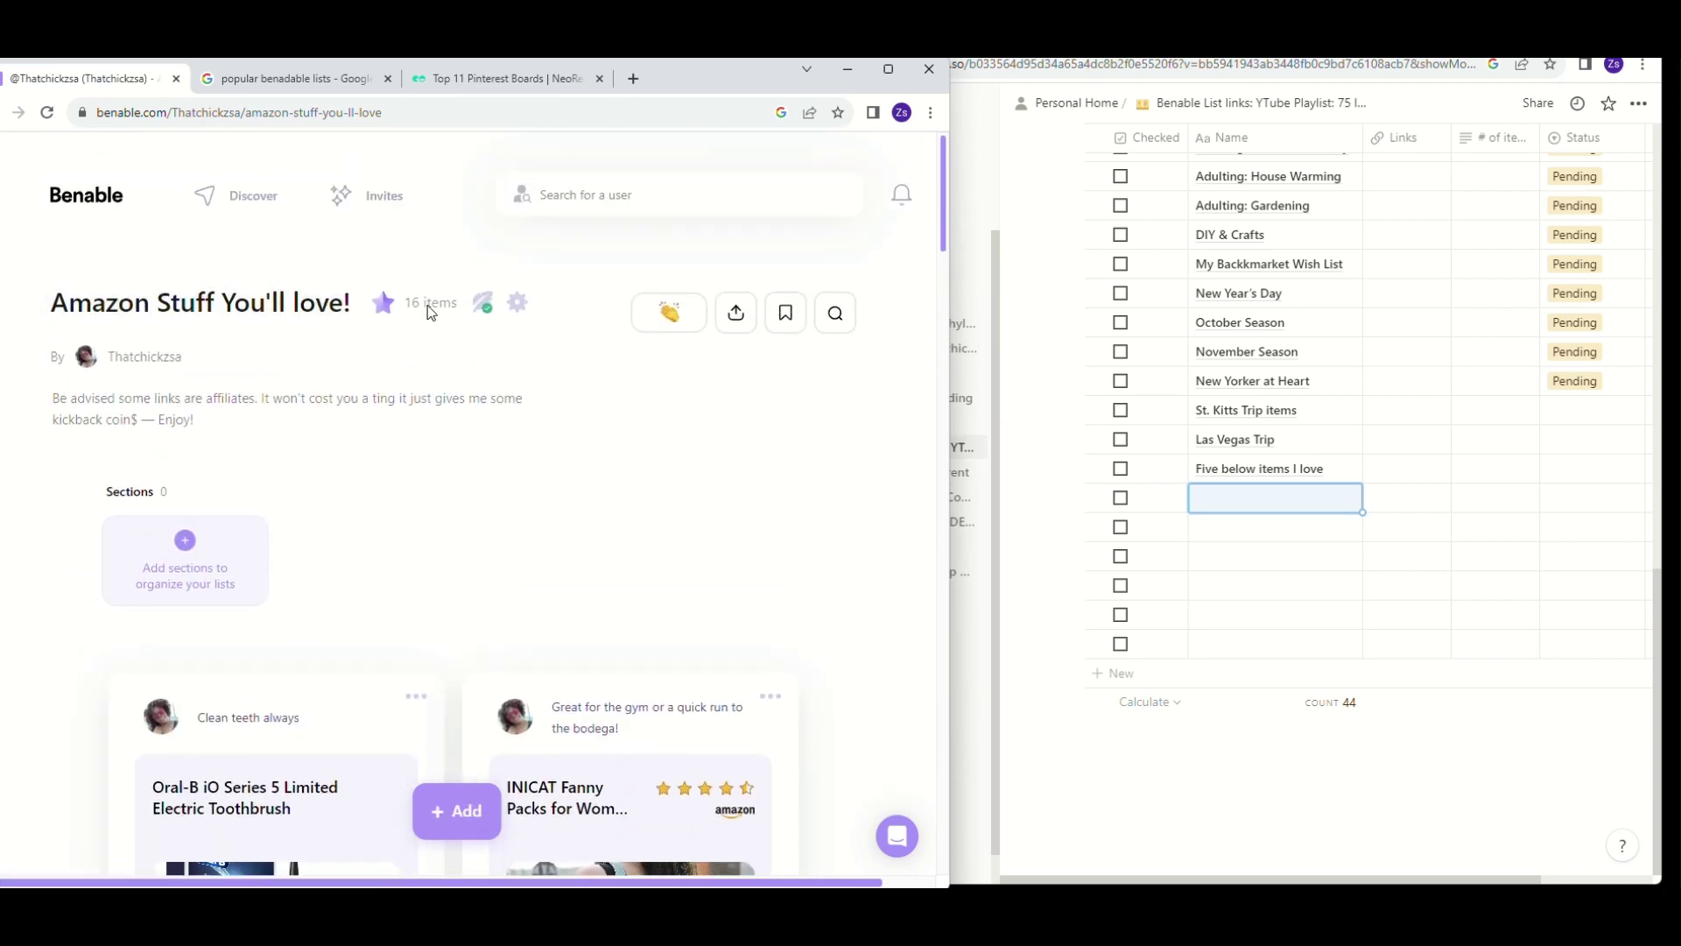
scroll(1487, 511, up, 10)
Edit the Amazon Stuff You'll love '# of items' cell to read 16 instead of 14.
click(1477, 484)
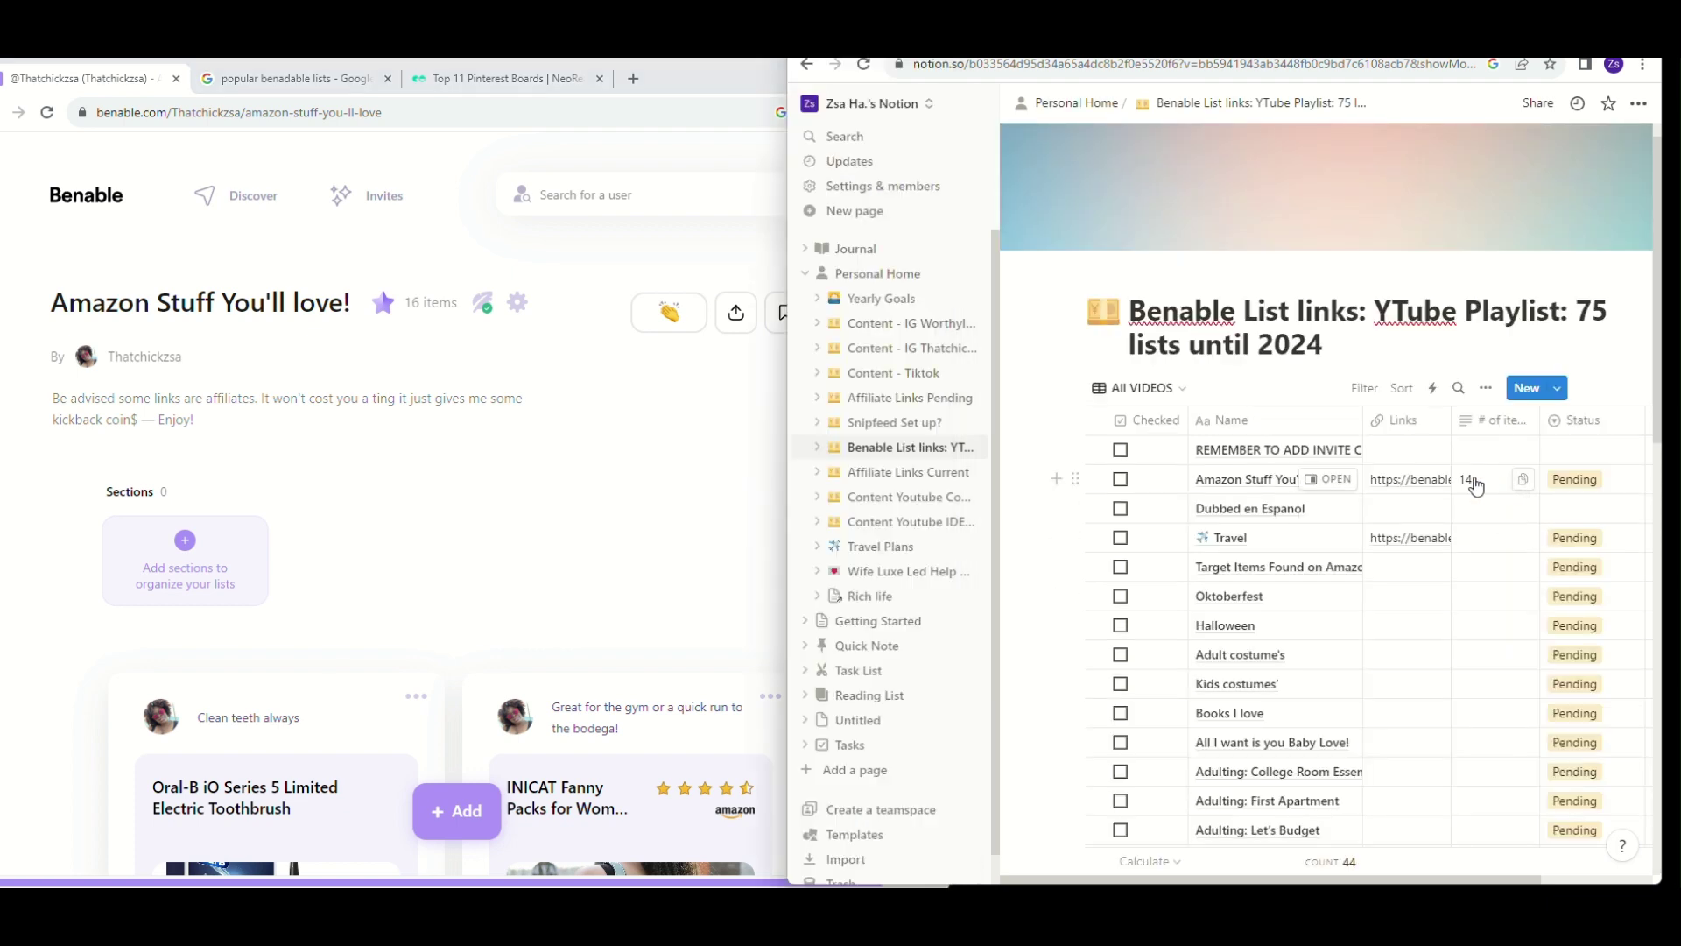
key(BackSpace)
text(6)
key(Return)
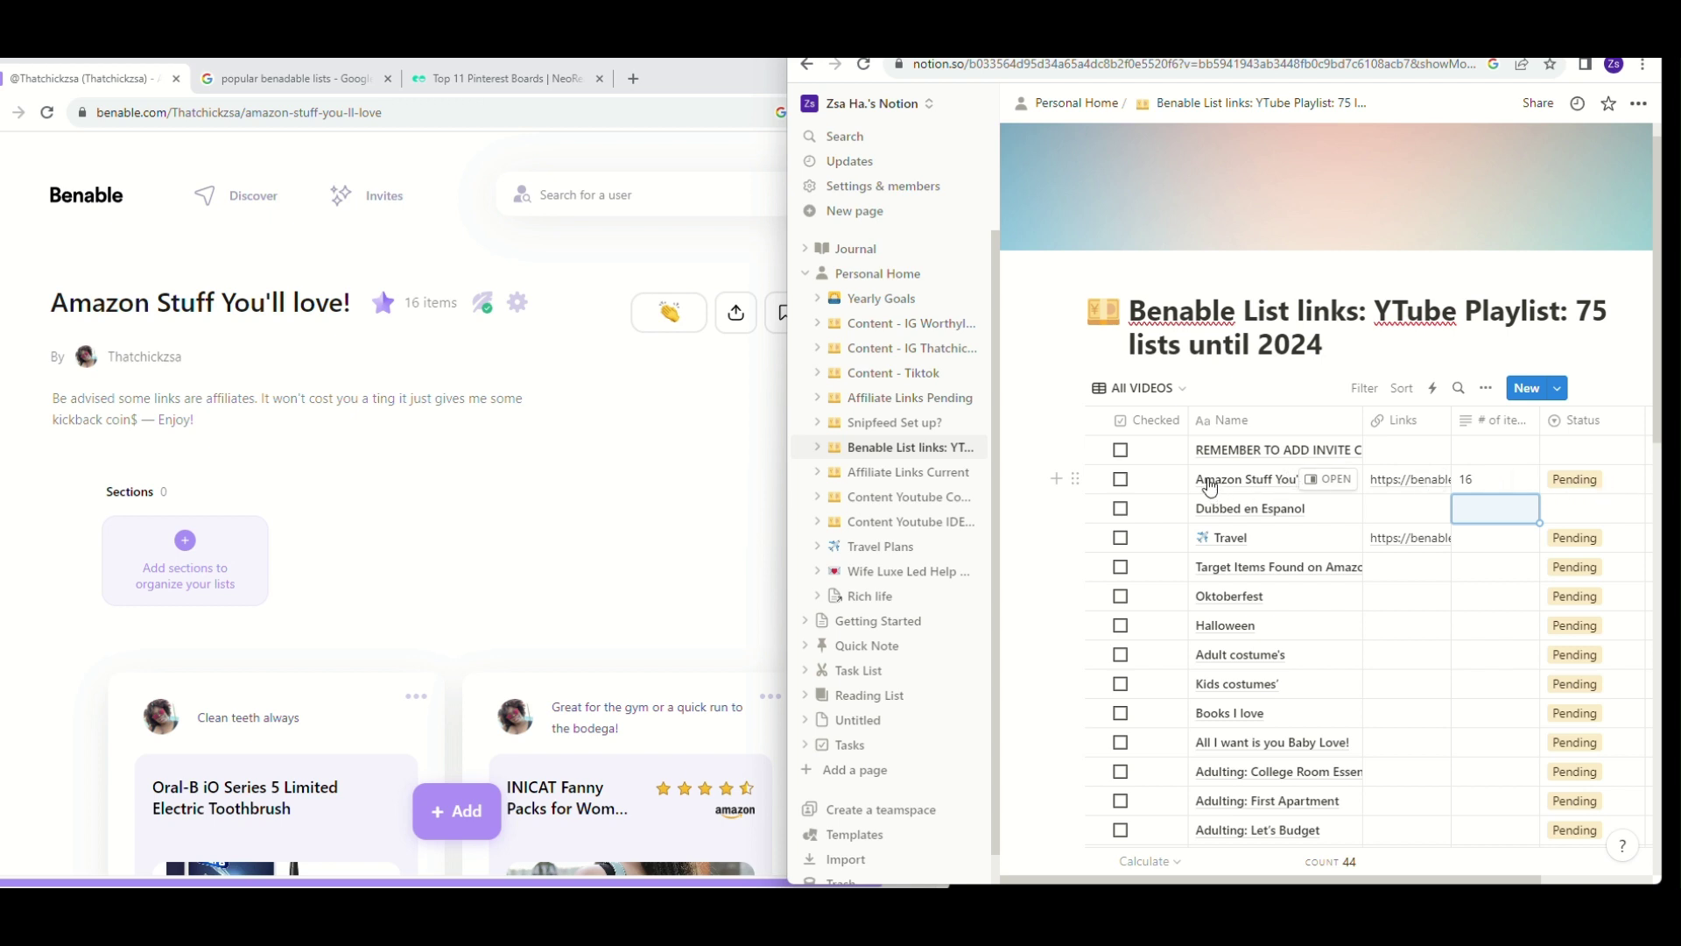
scroll(1218, 542, down, 5)
scroll(1217, 543, down, 5)
scroll(1217, 543, down, 3)
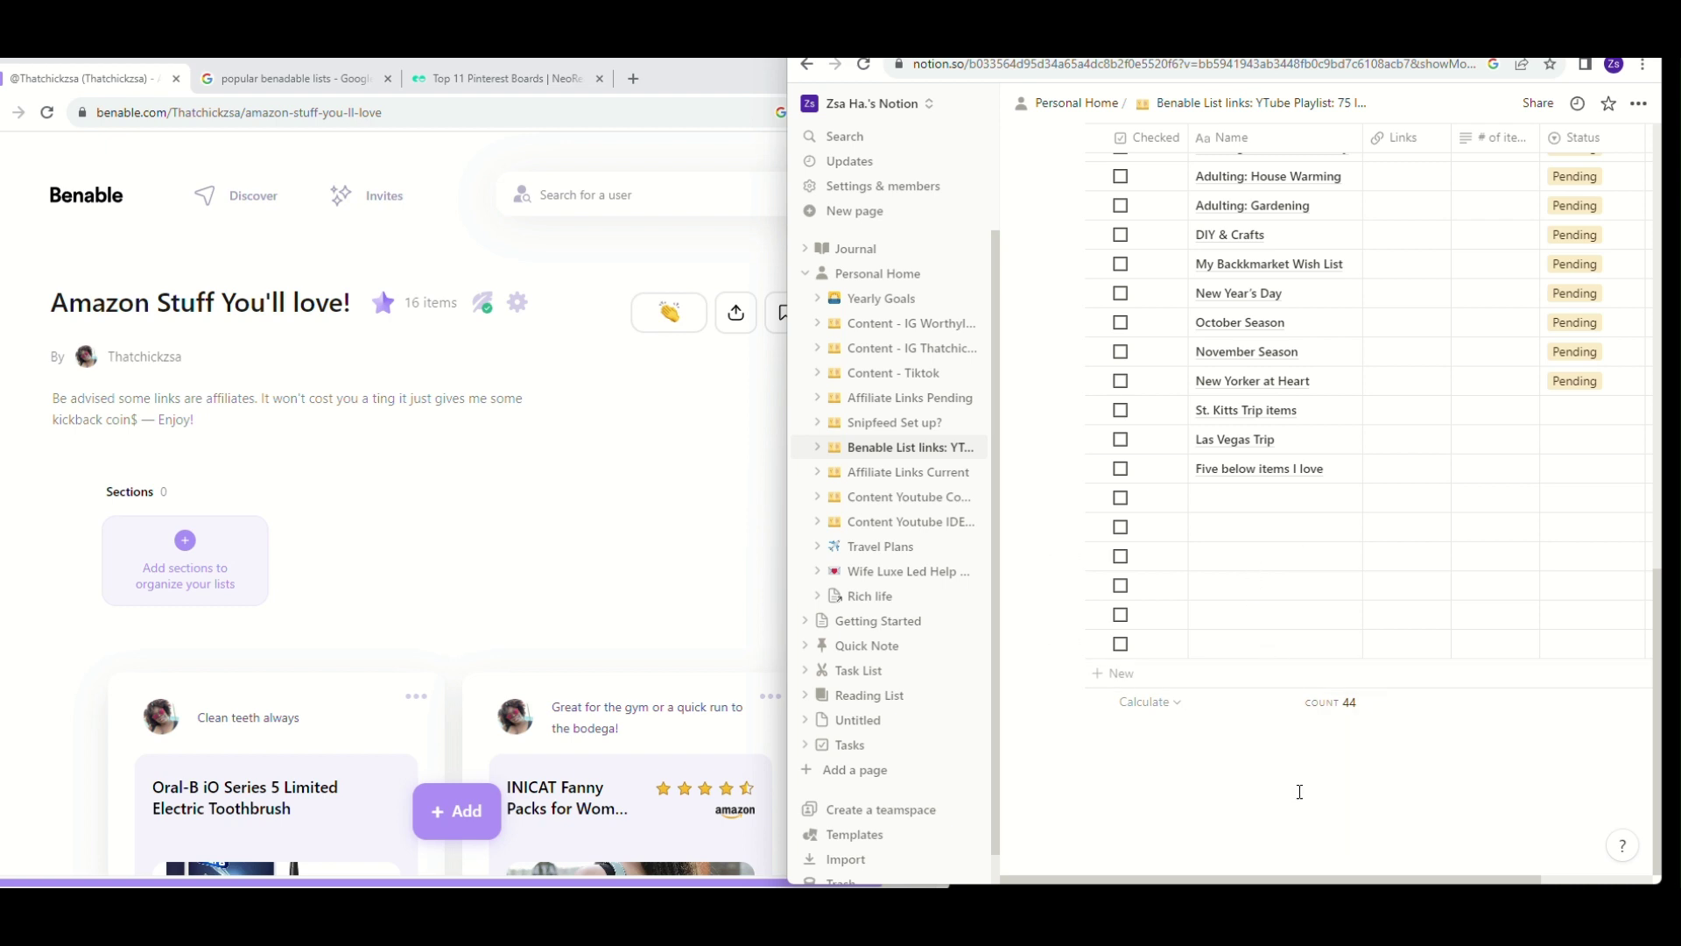
Enter 'December Me' in the empty Name cell below Five below items I love.
click(1249, 500)
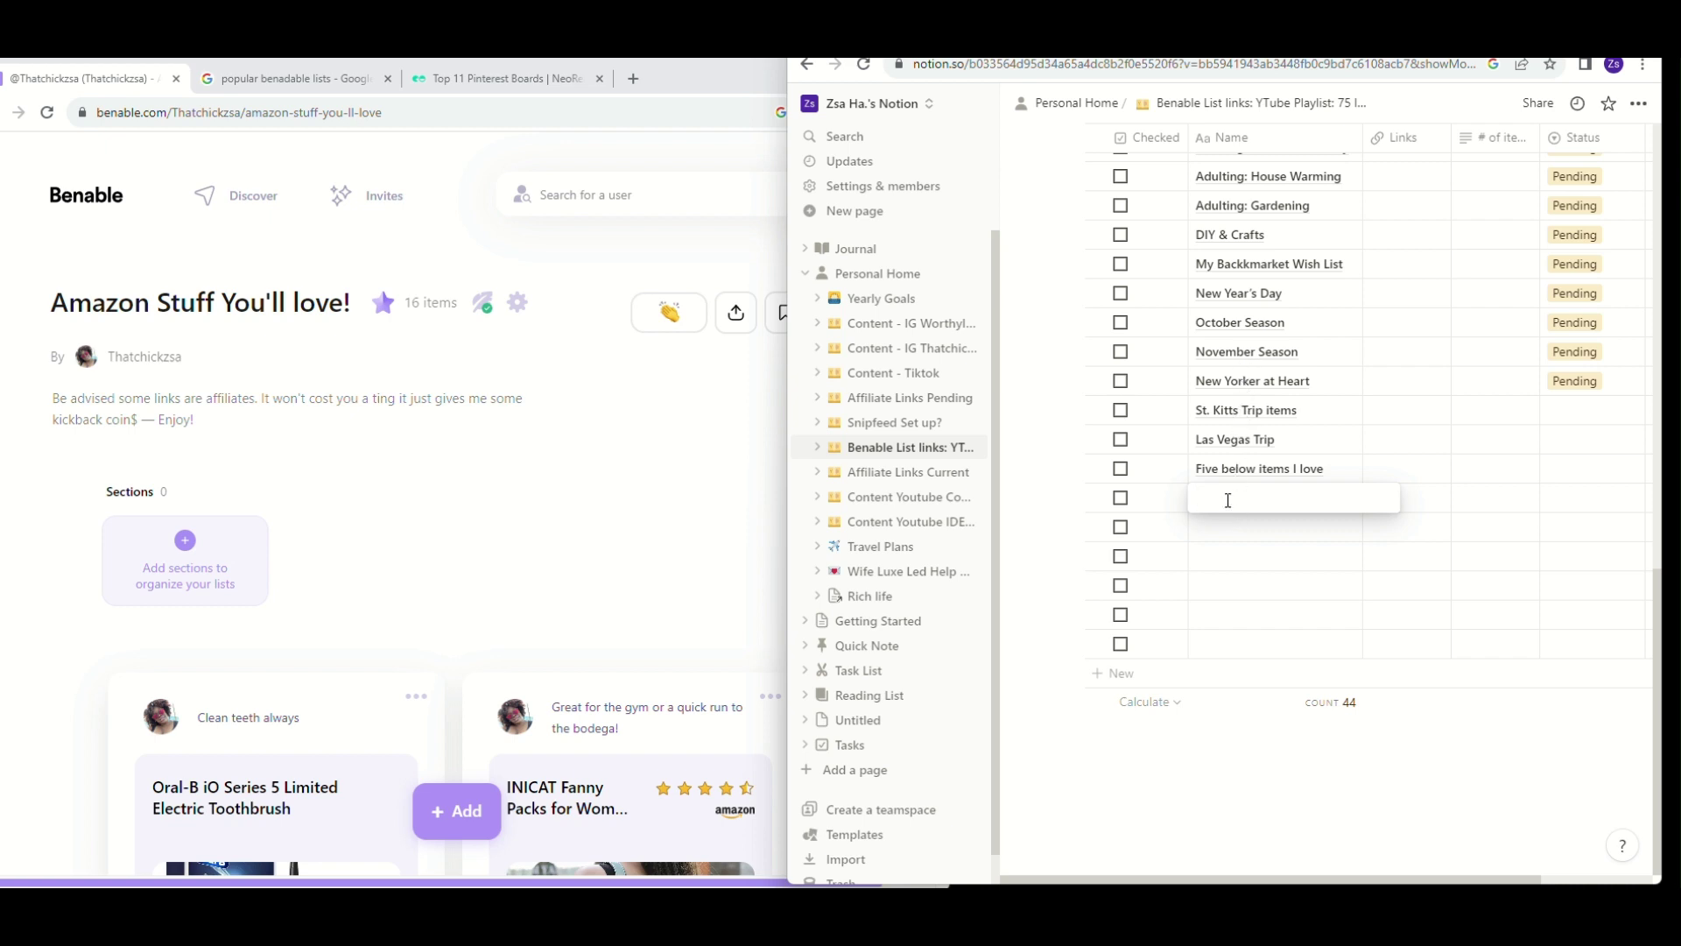
text(December Sea)
key(BackSpace)
key(BackSpace)
key(BackSpace)
text(Me)
key(Return)
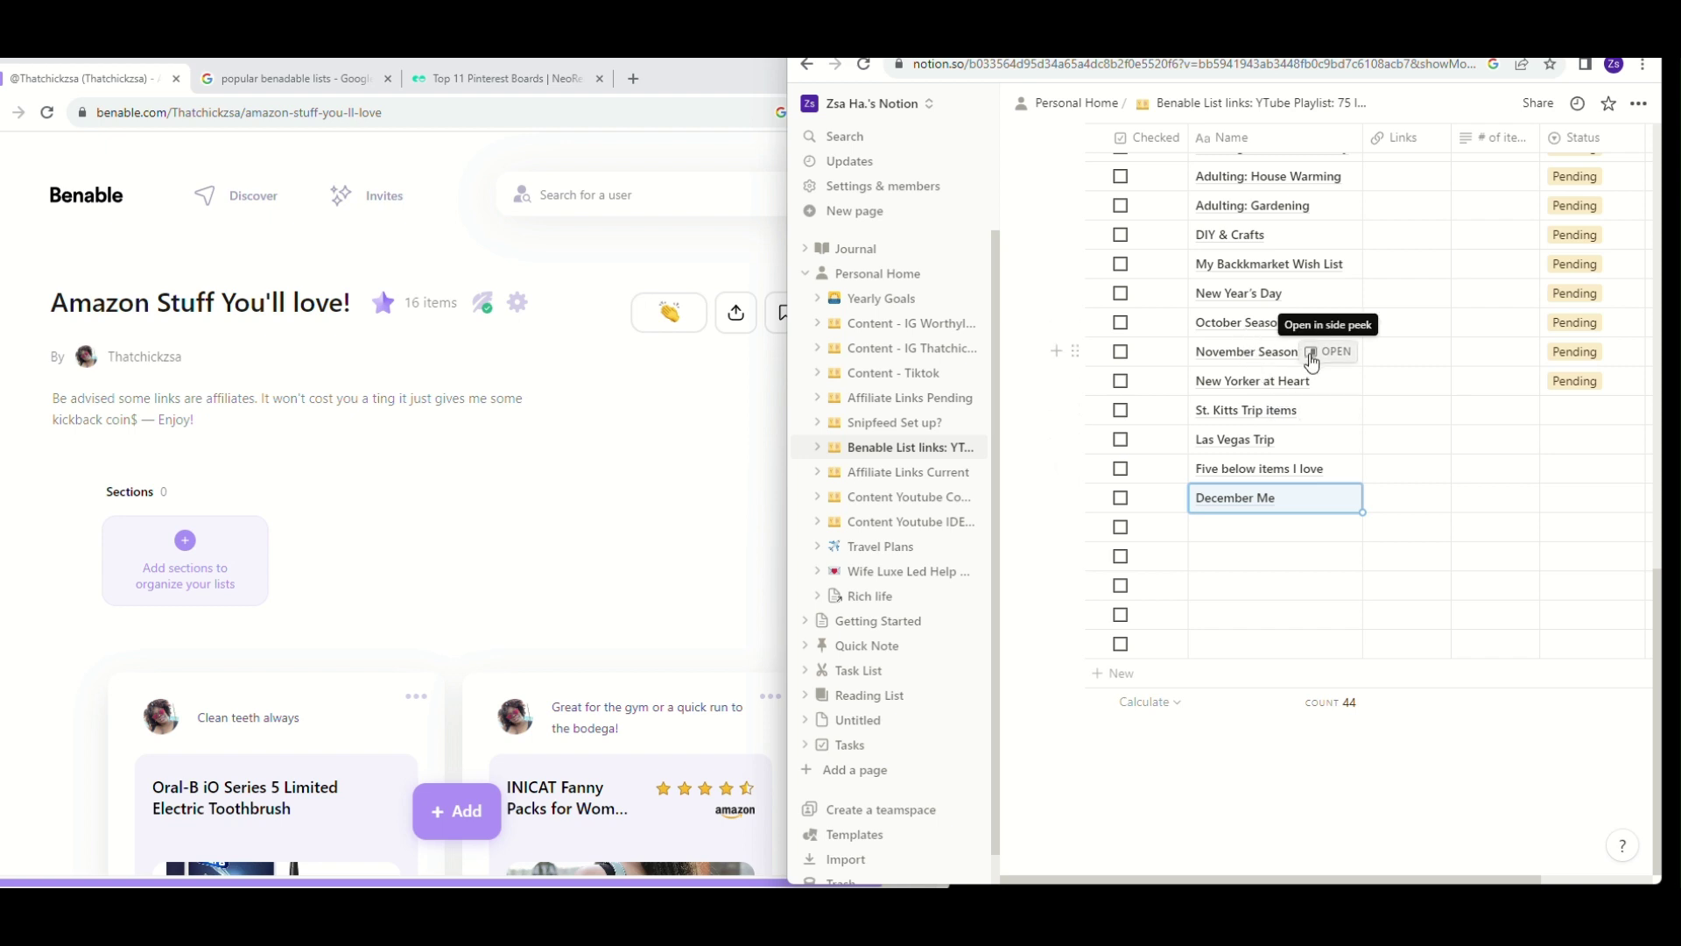
Open and close several Name cells without edits, then open the St. Kitts Trip status choices.
click(1313, 355)
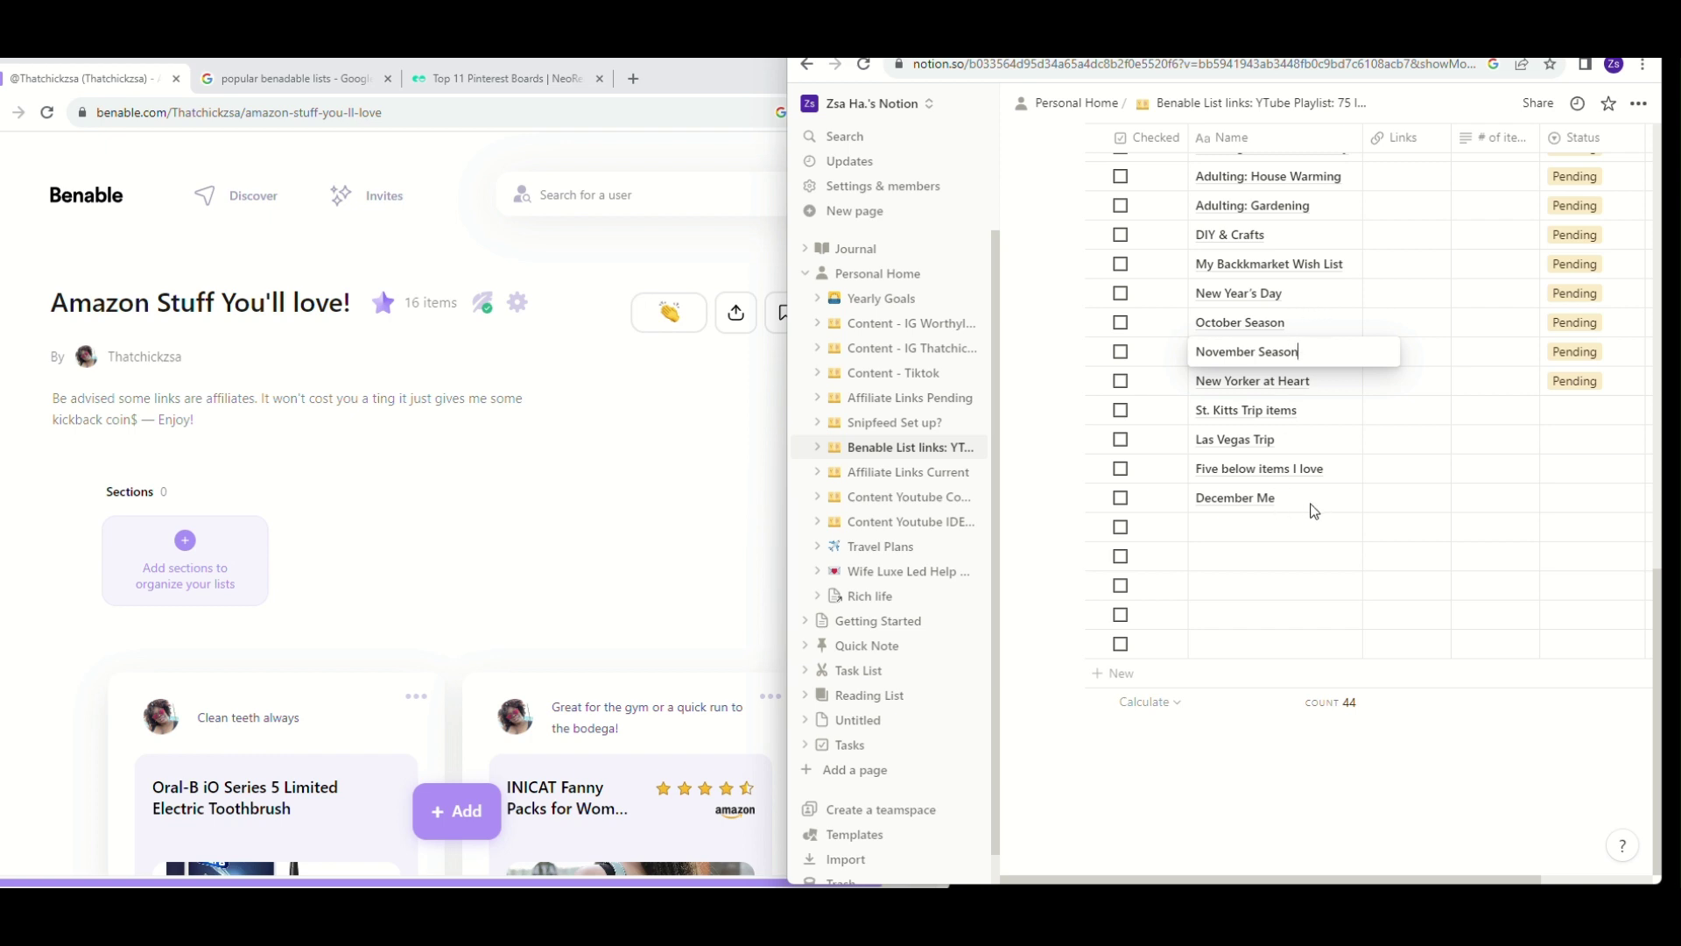
key(Escape)
click(1285, 497)
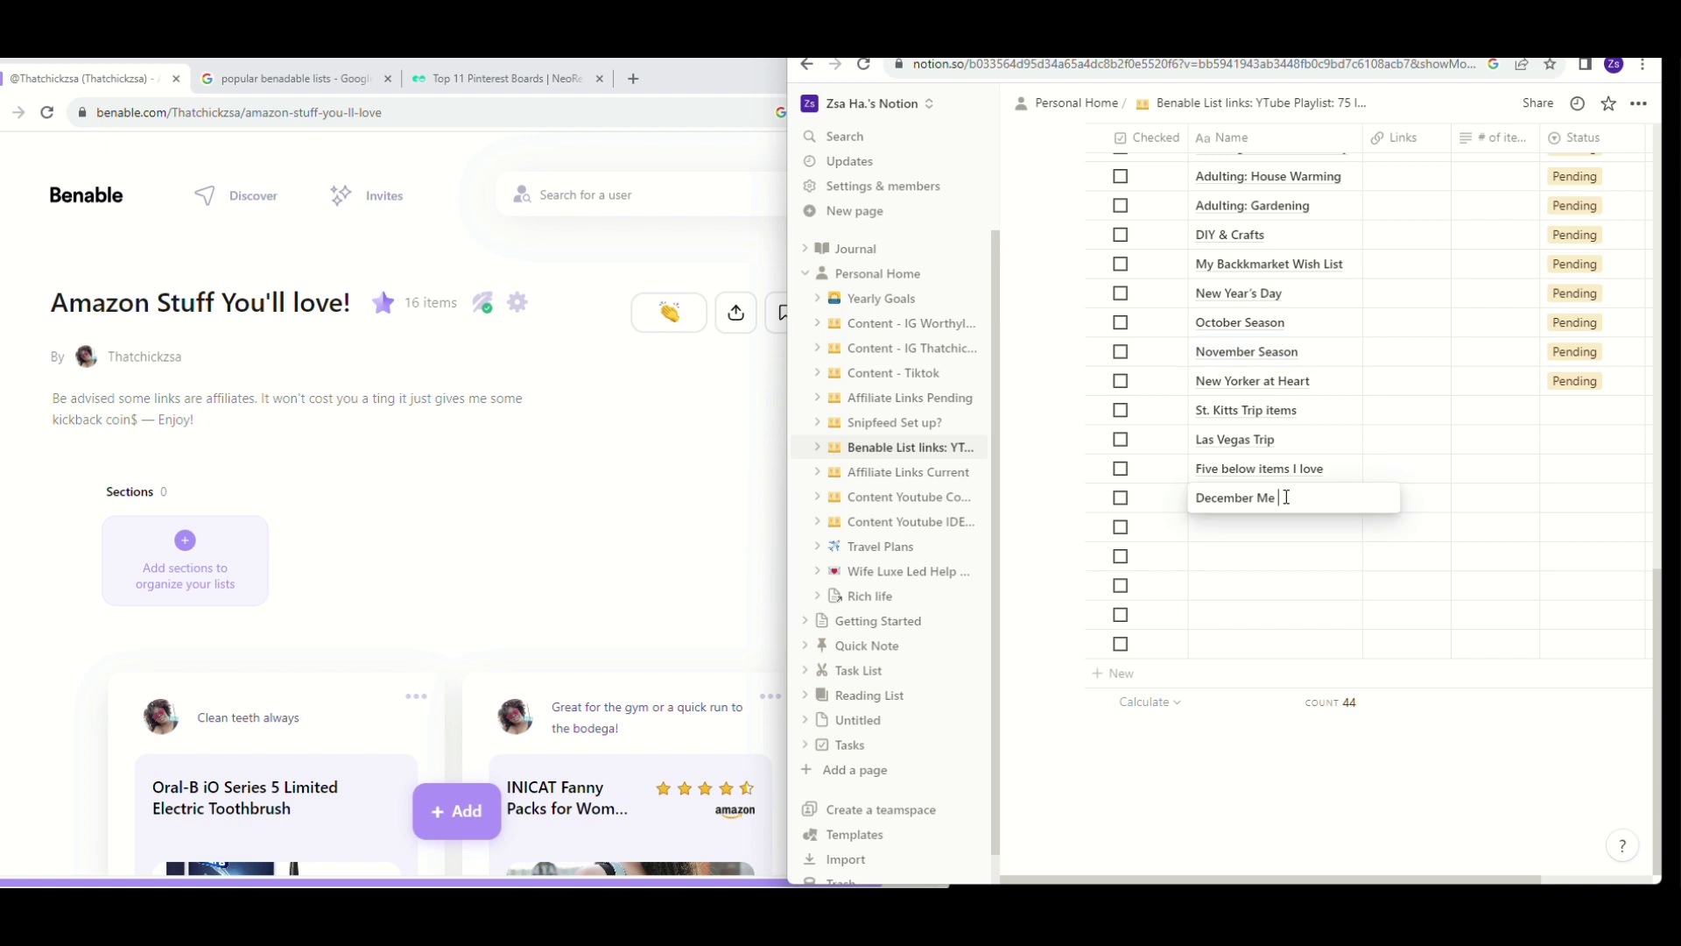
key(Escape)
click(1250, 526)
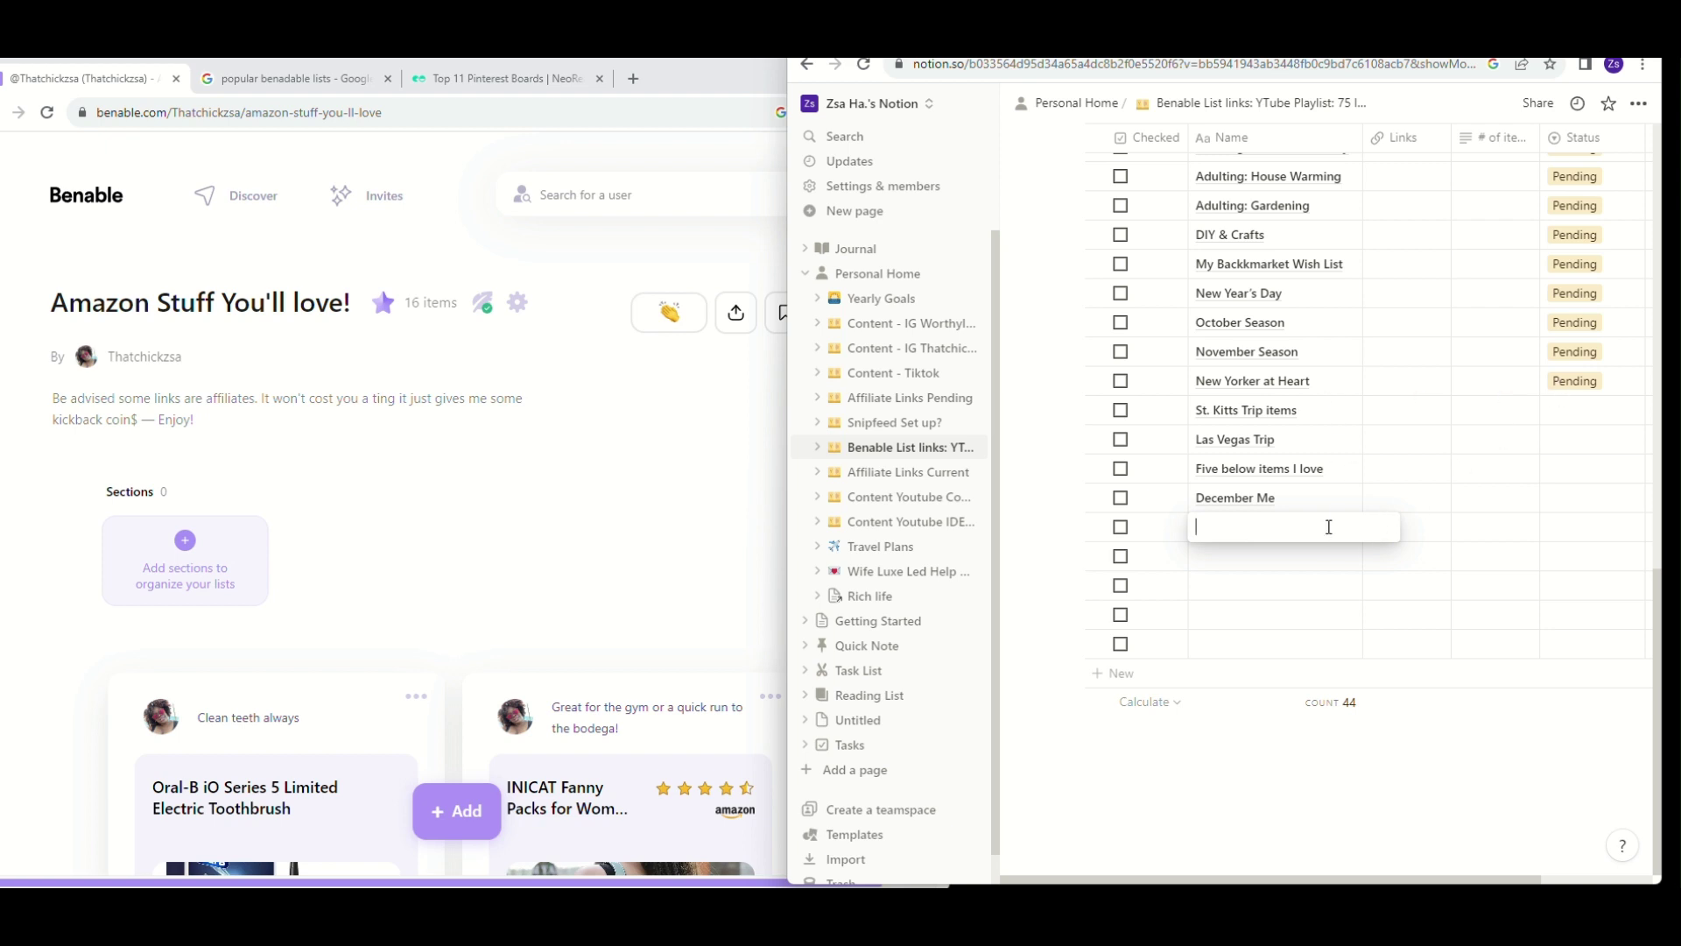
key(Escape)
click(1594, 410)
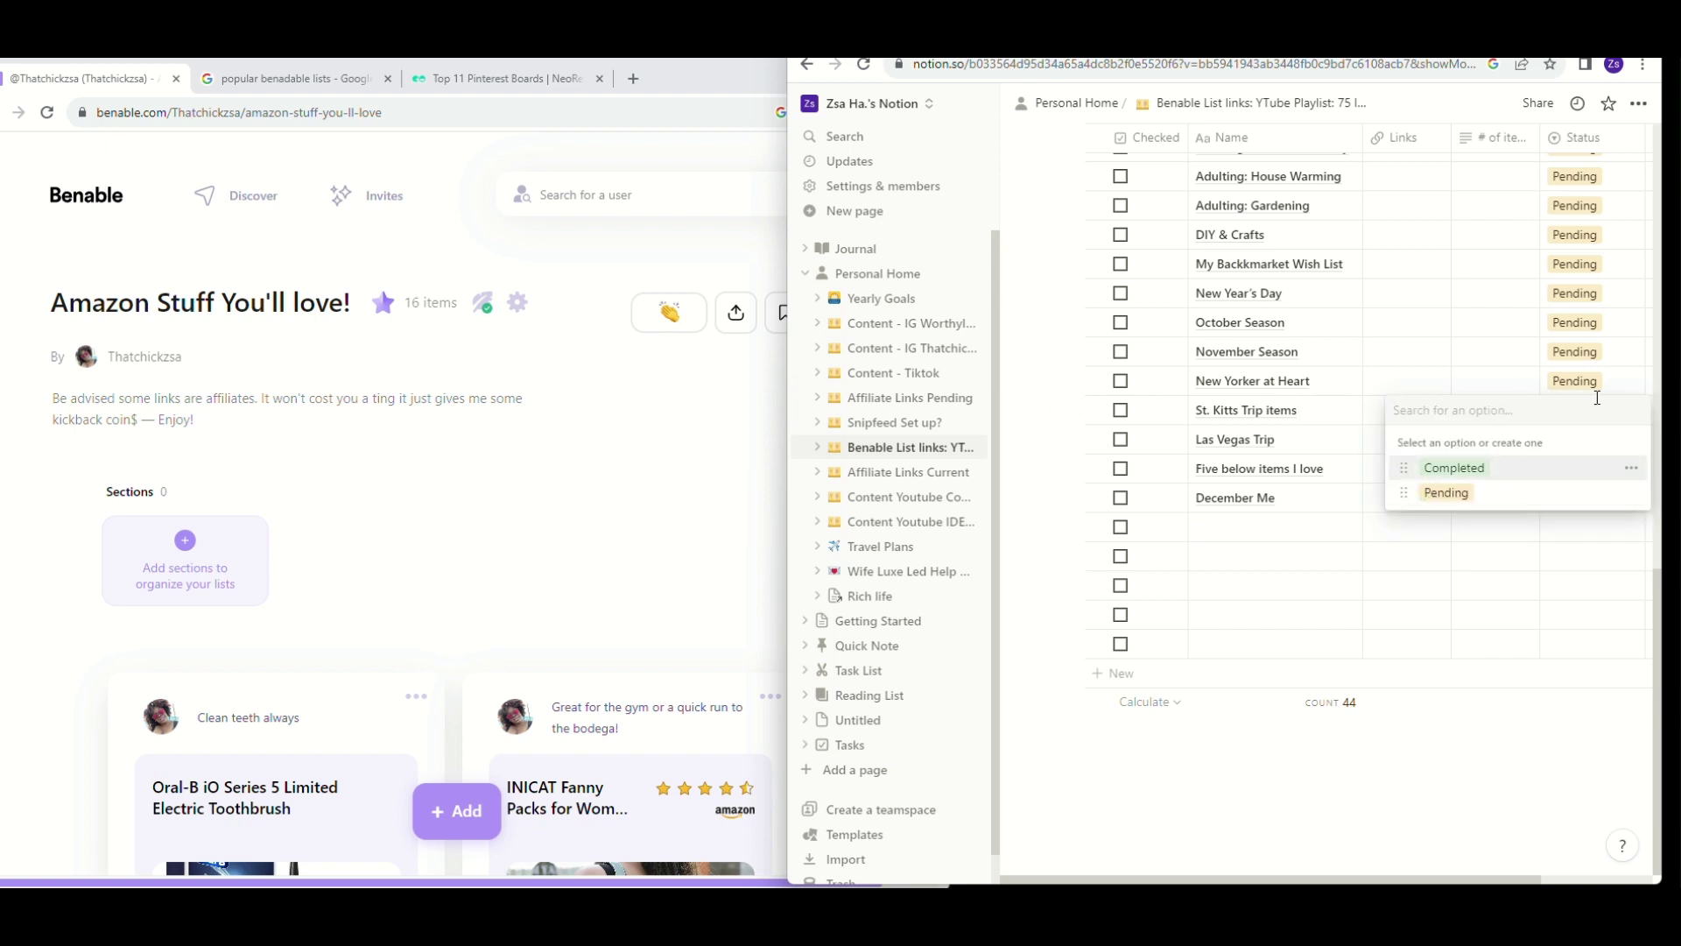
key(Escape)
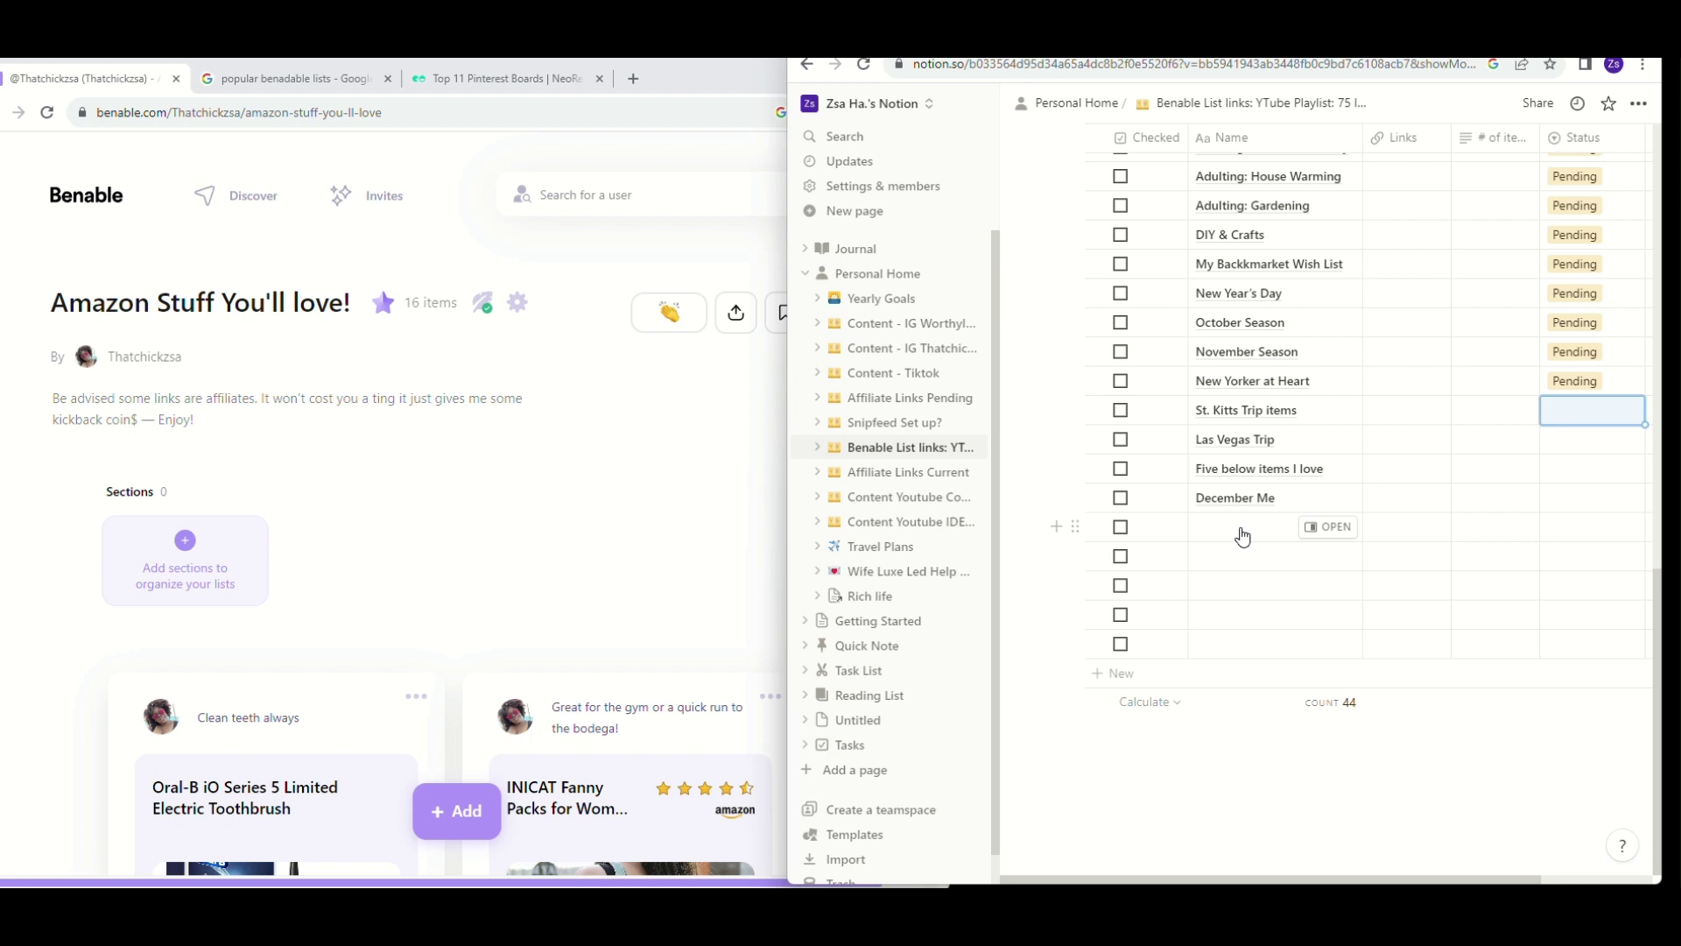
click(1305, 498)
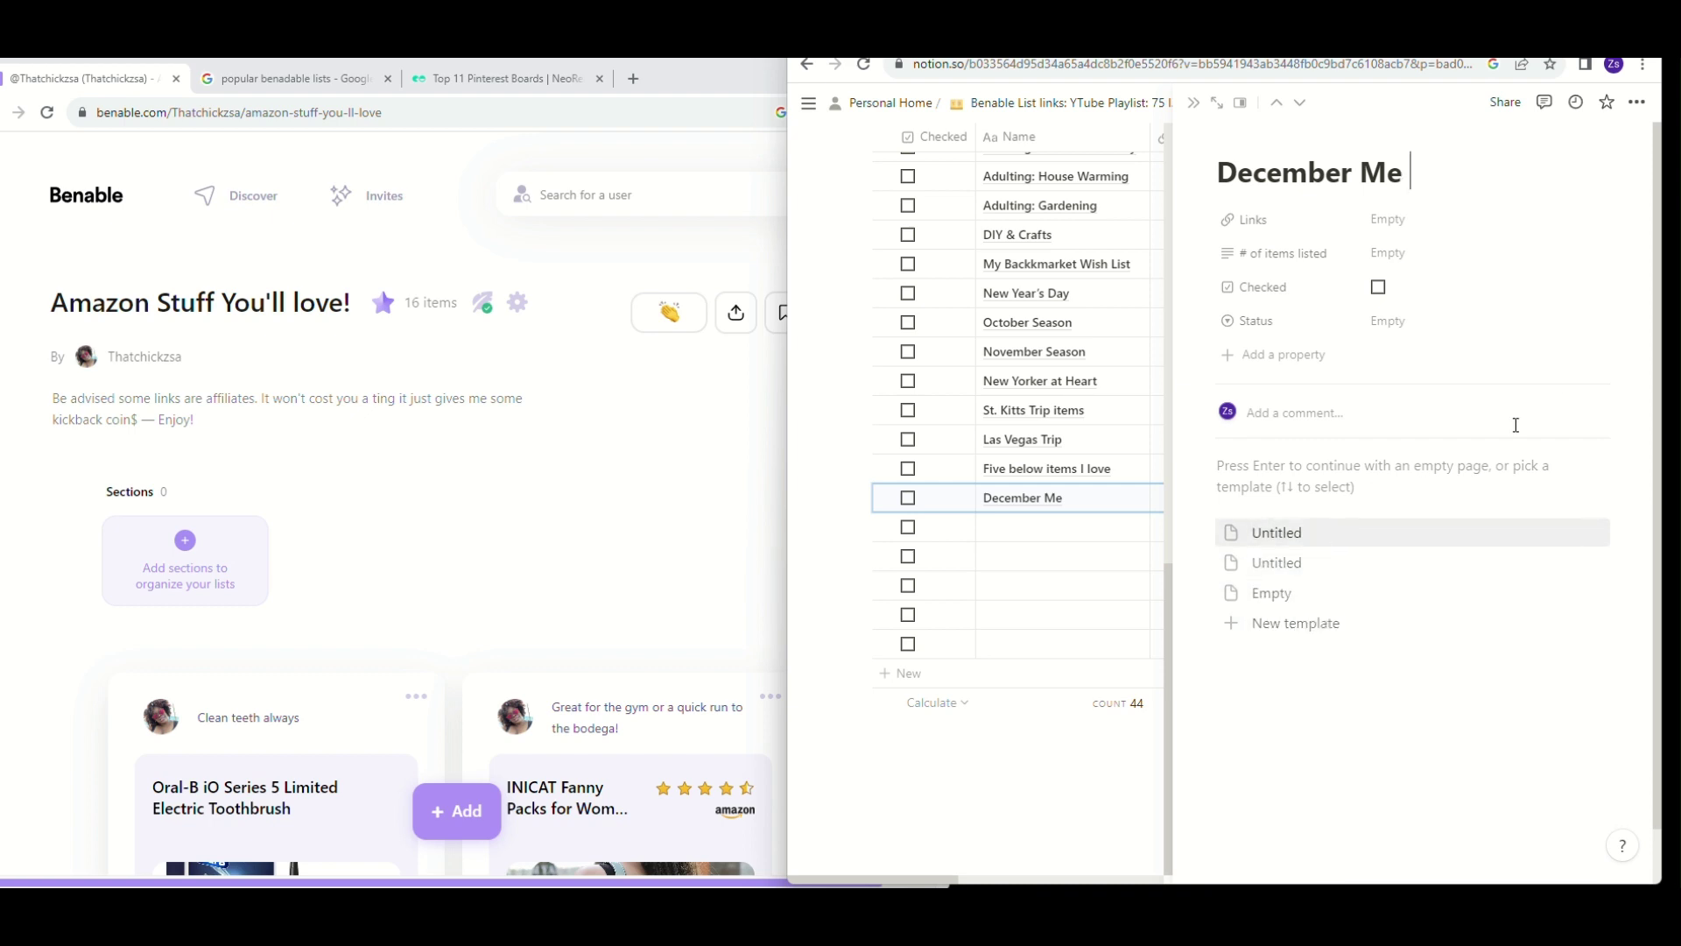
click(1636, 102)
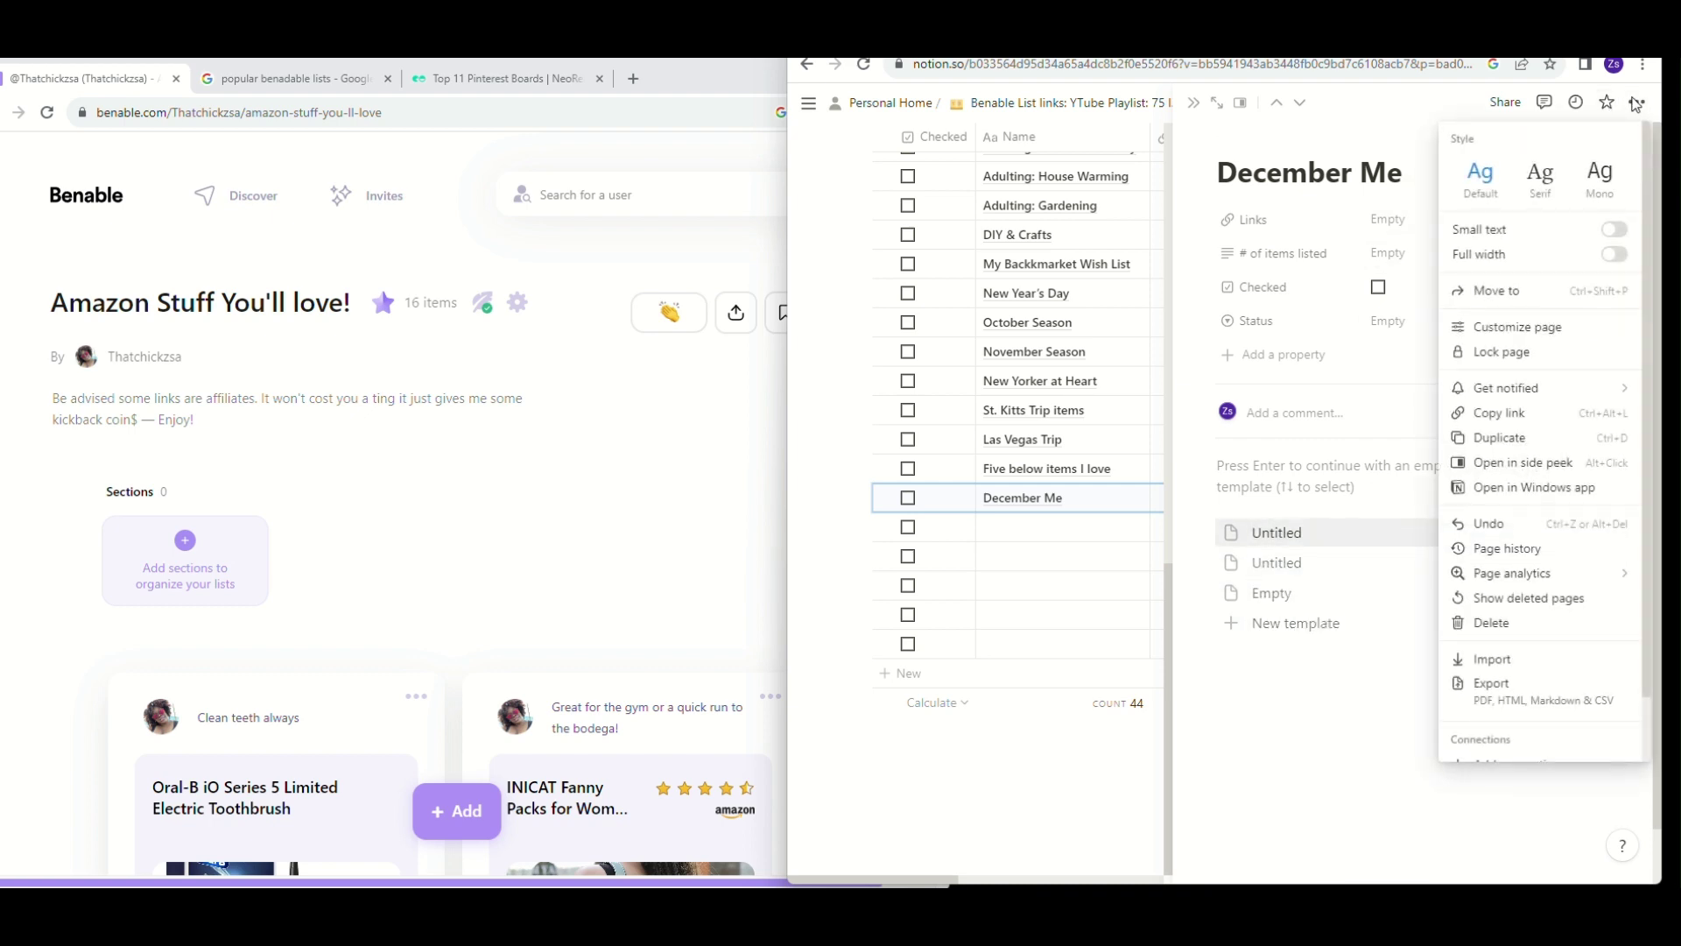
click(1421, 116)
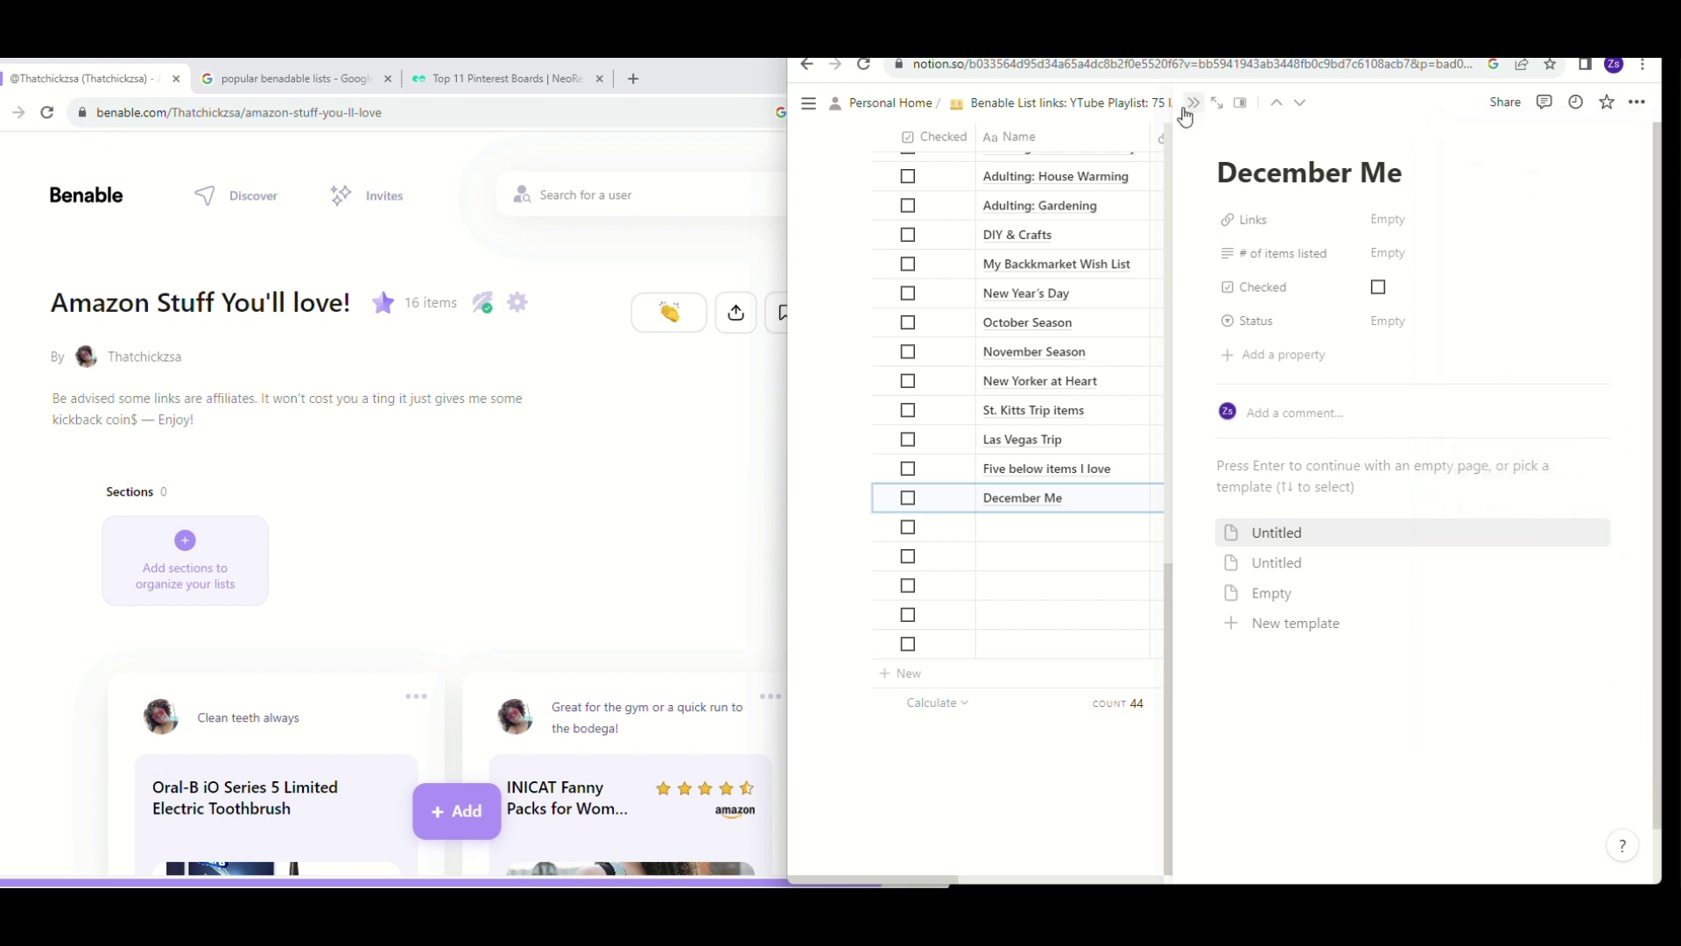
click(1193, 103)
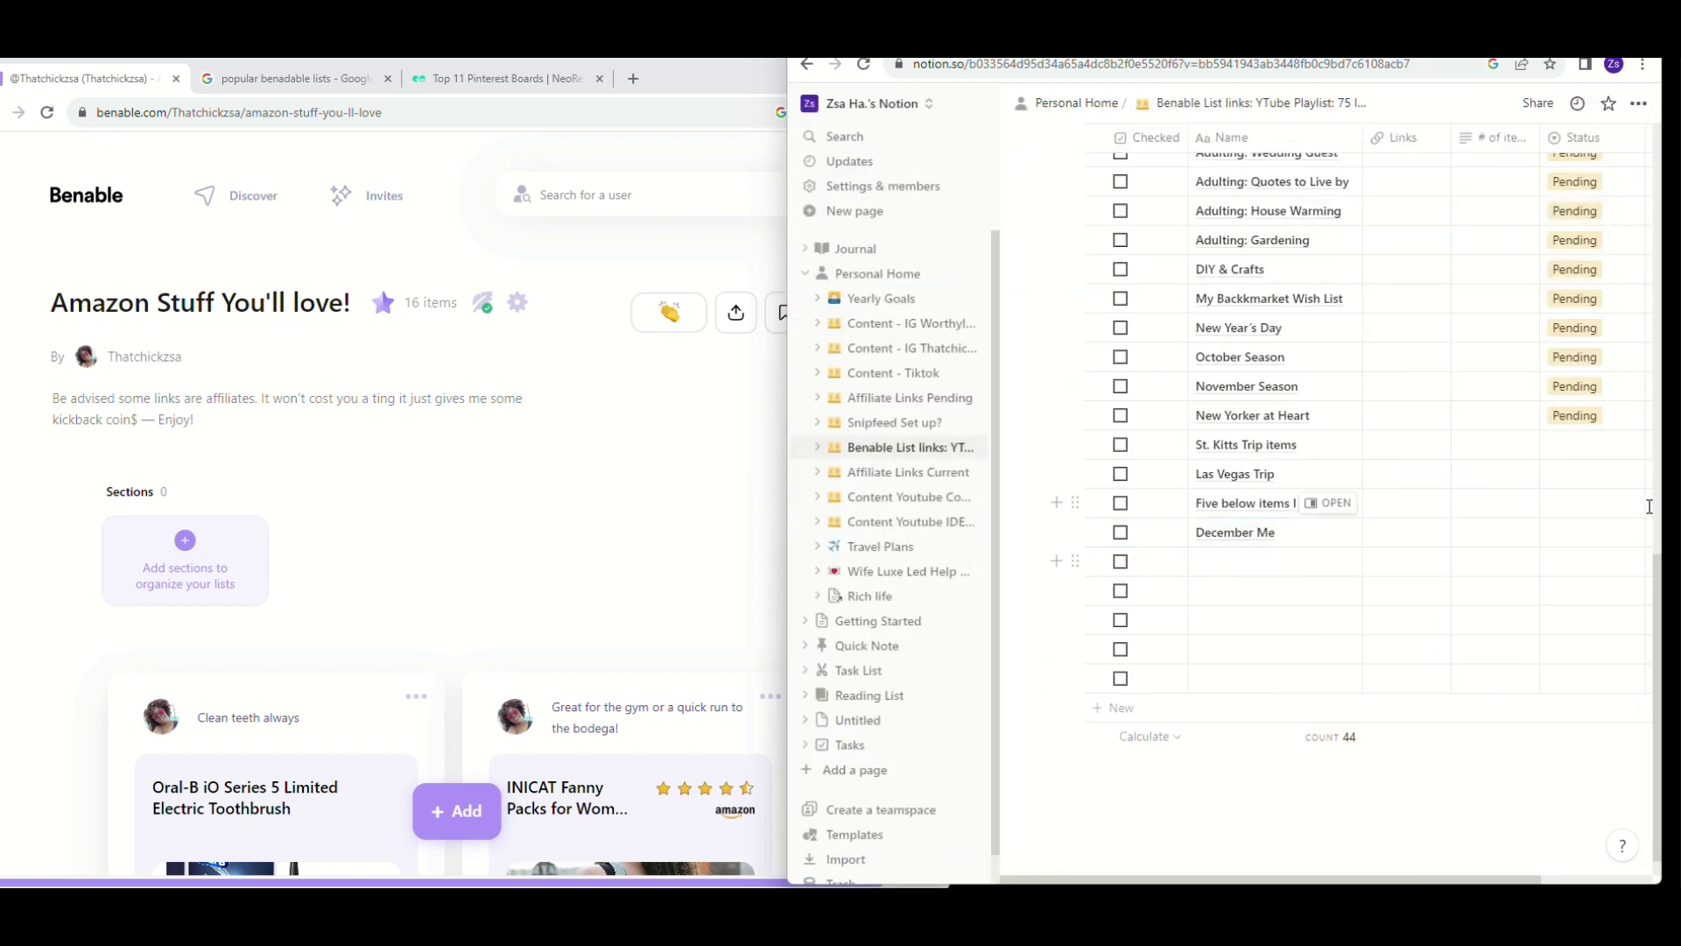
mouse_move(1235, 532)
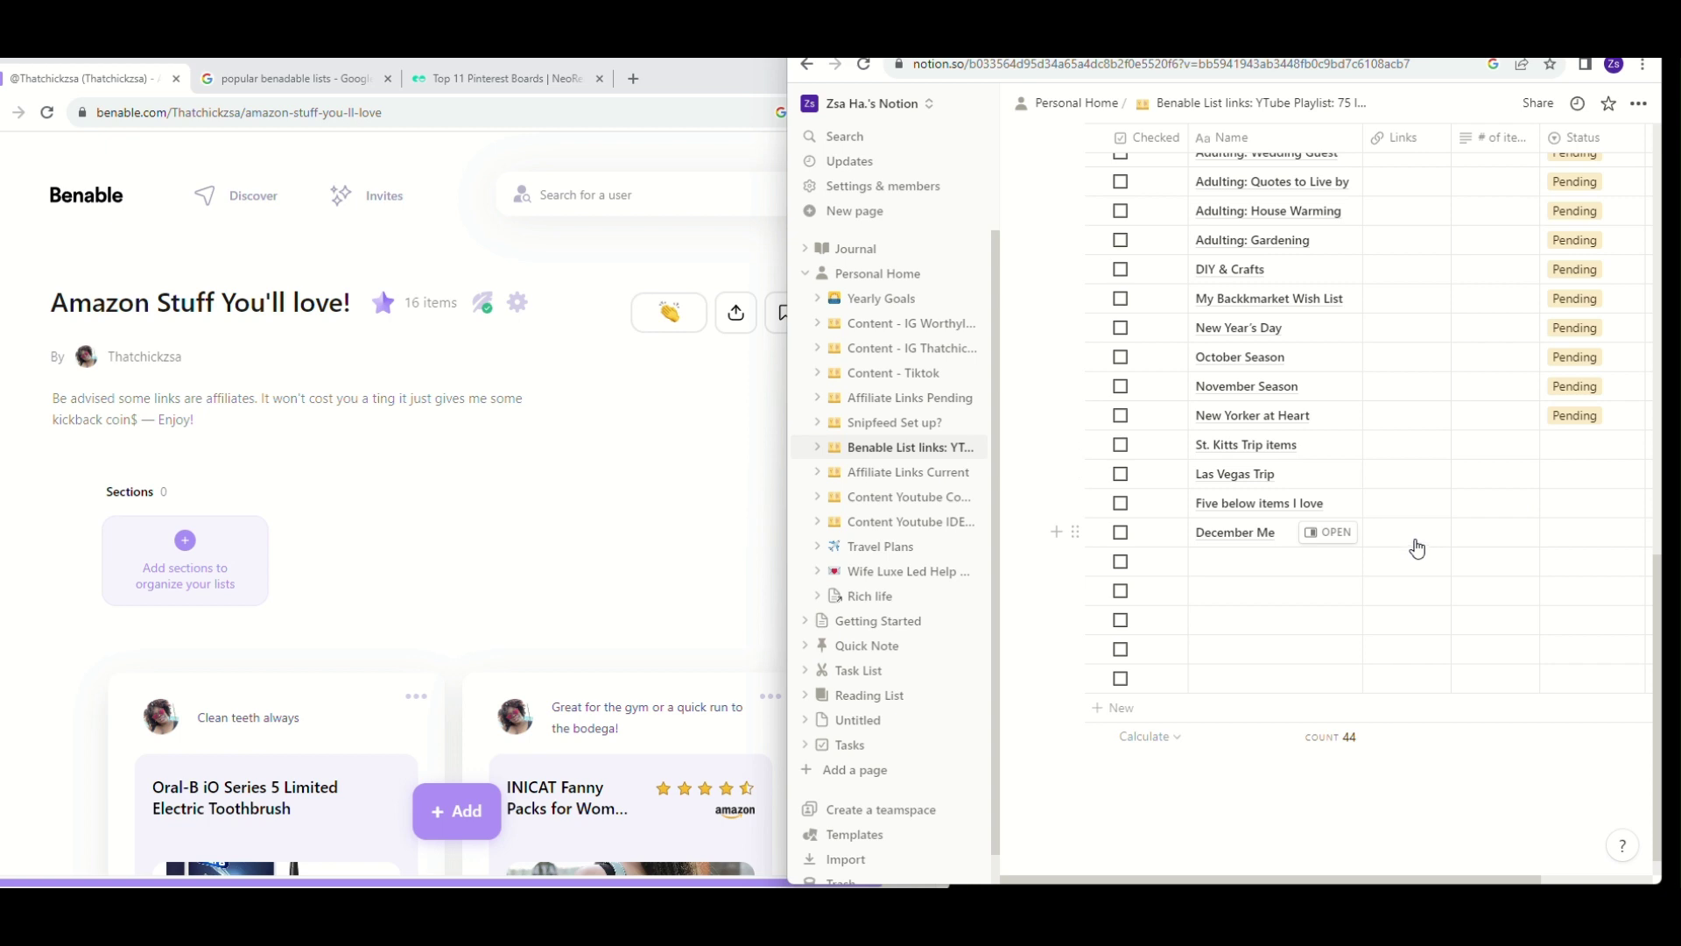
Show the views inside Benable List links, then open the DIY & Crafts name for editing.
click(816, 448)
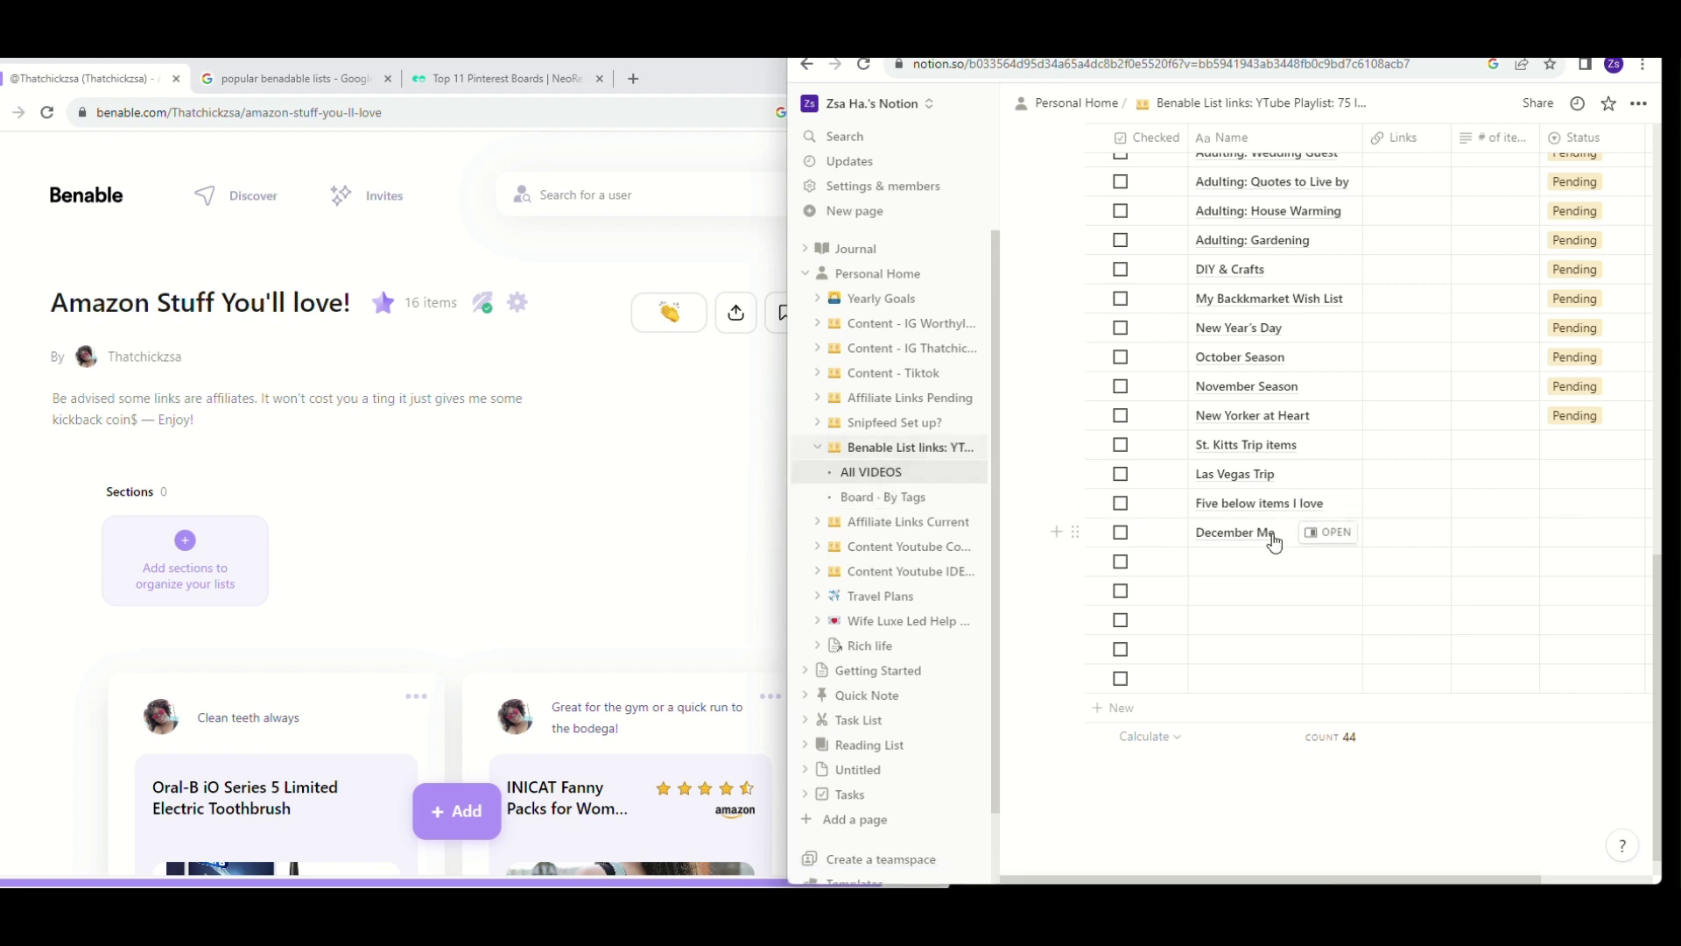
click(1243, 275)
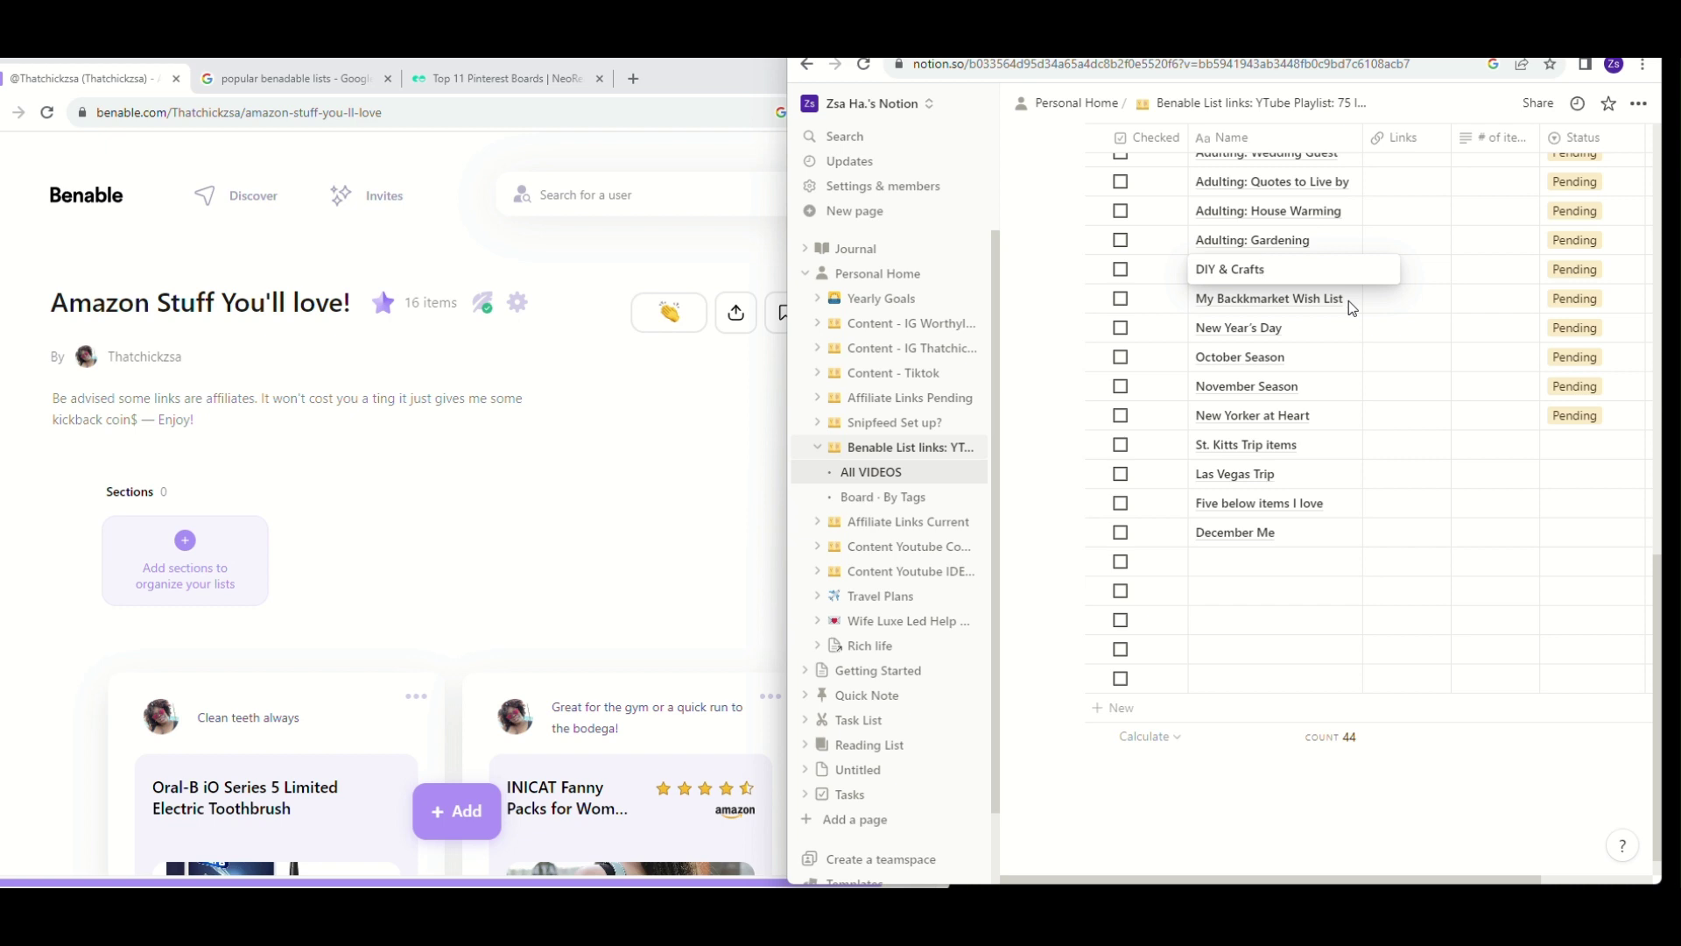
Leave DIY & Crafts unchanged and name the empty row below December Me 'January New Me'.
key(Escape)
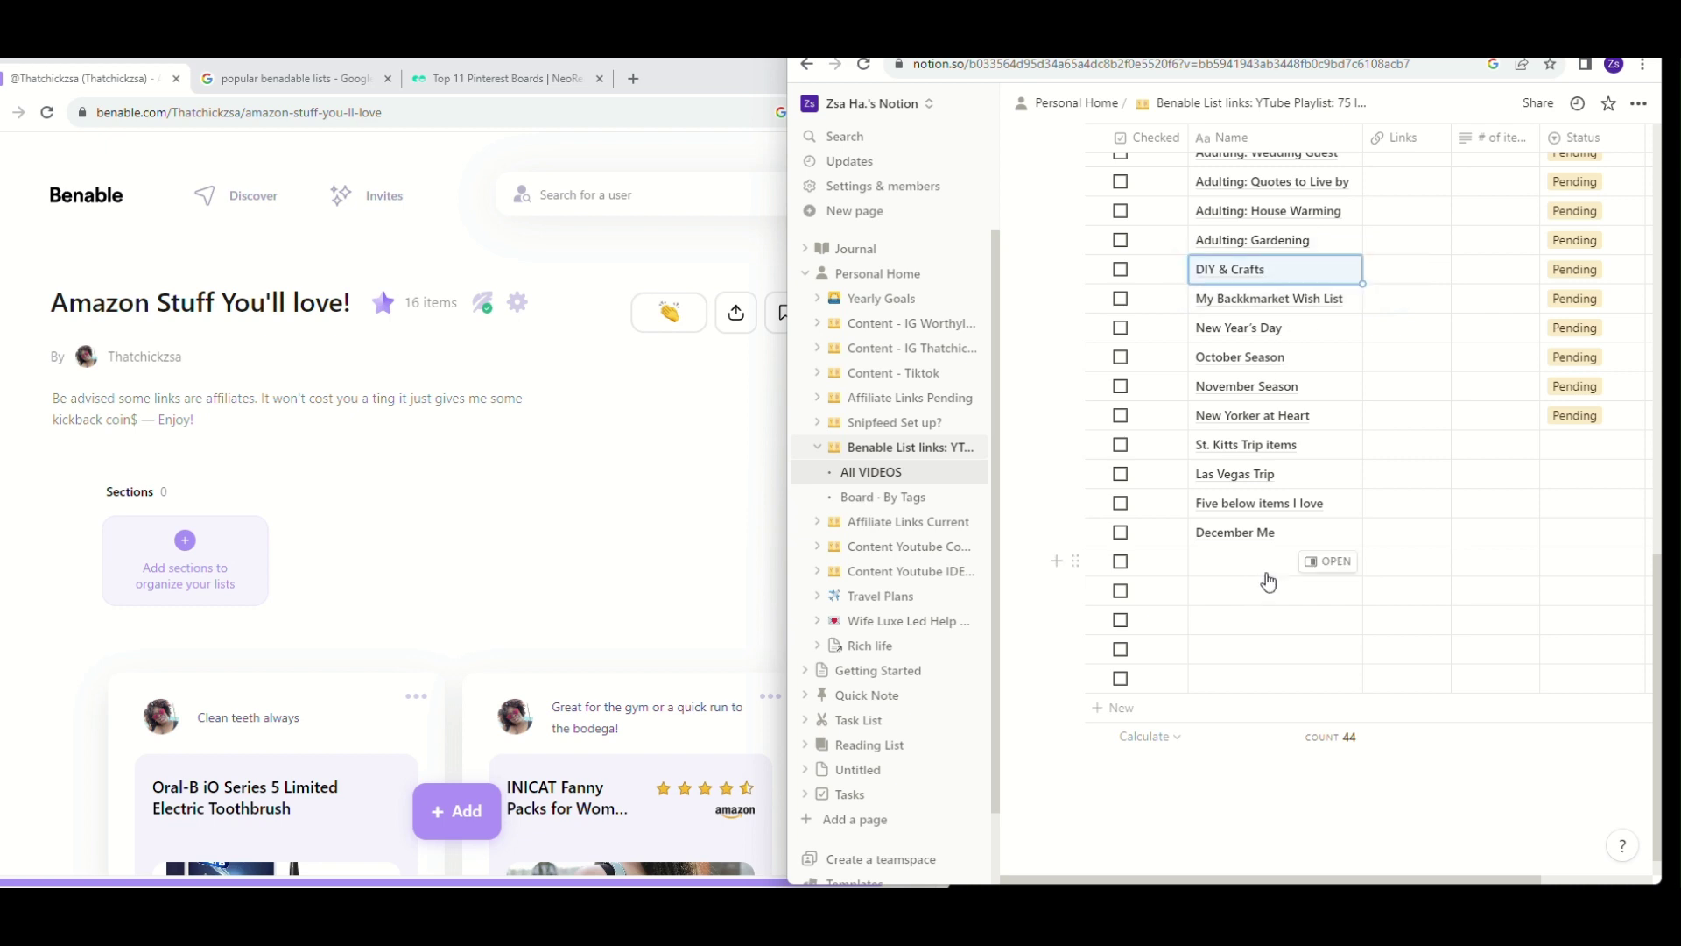
click(1252, 565)
text(Jan)
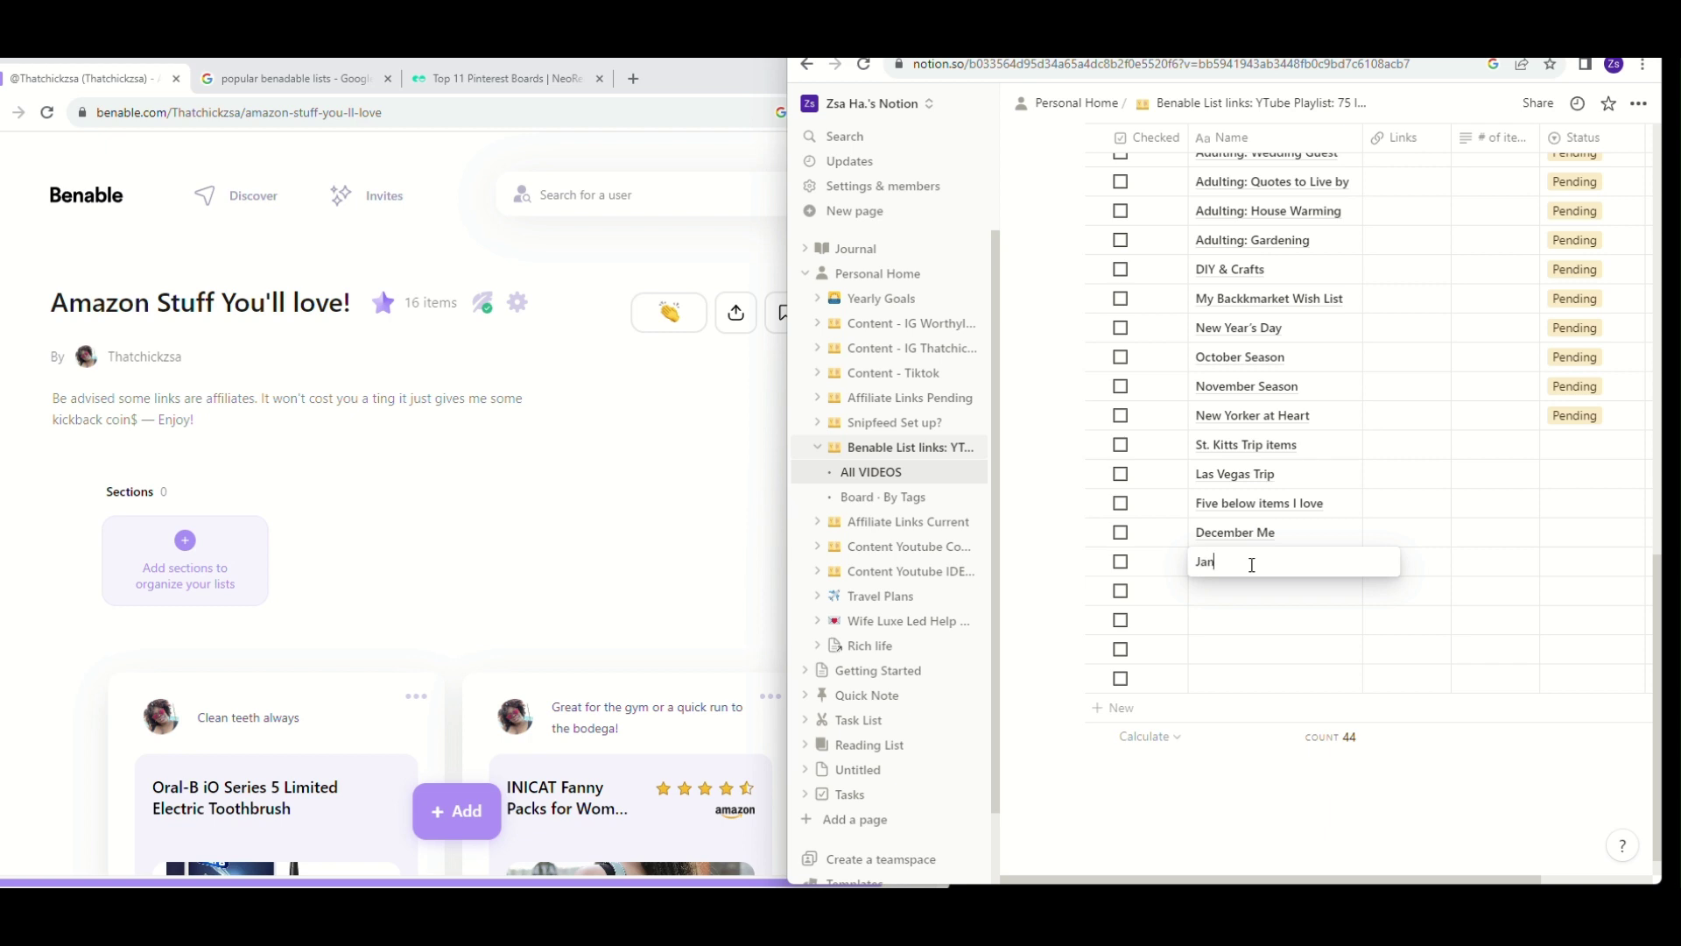
text(uary N)
text(ew Me)
click(1245, 595)
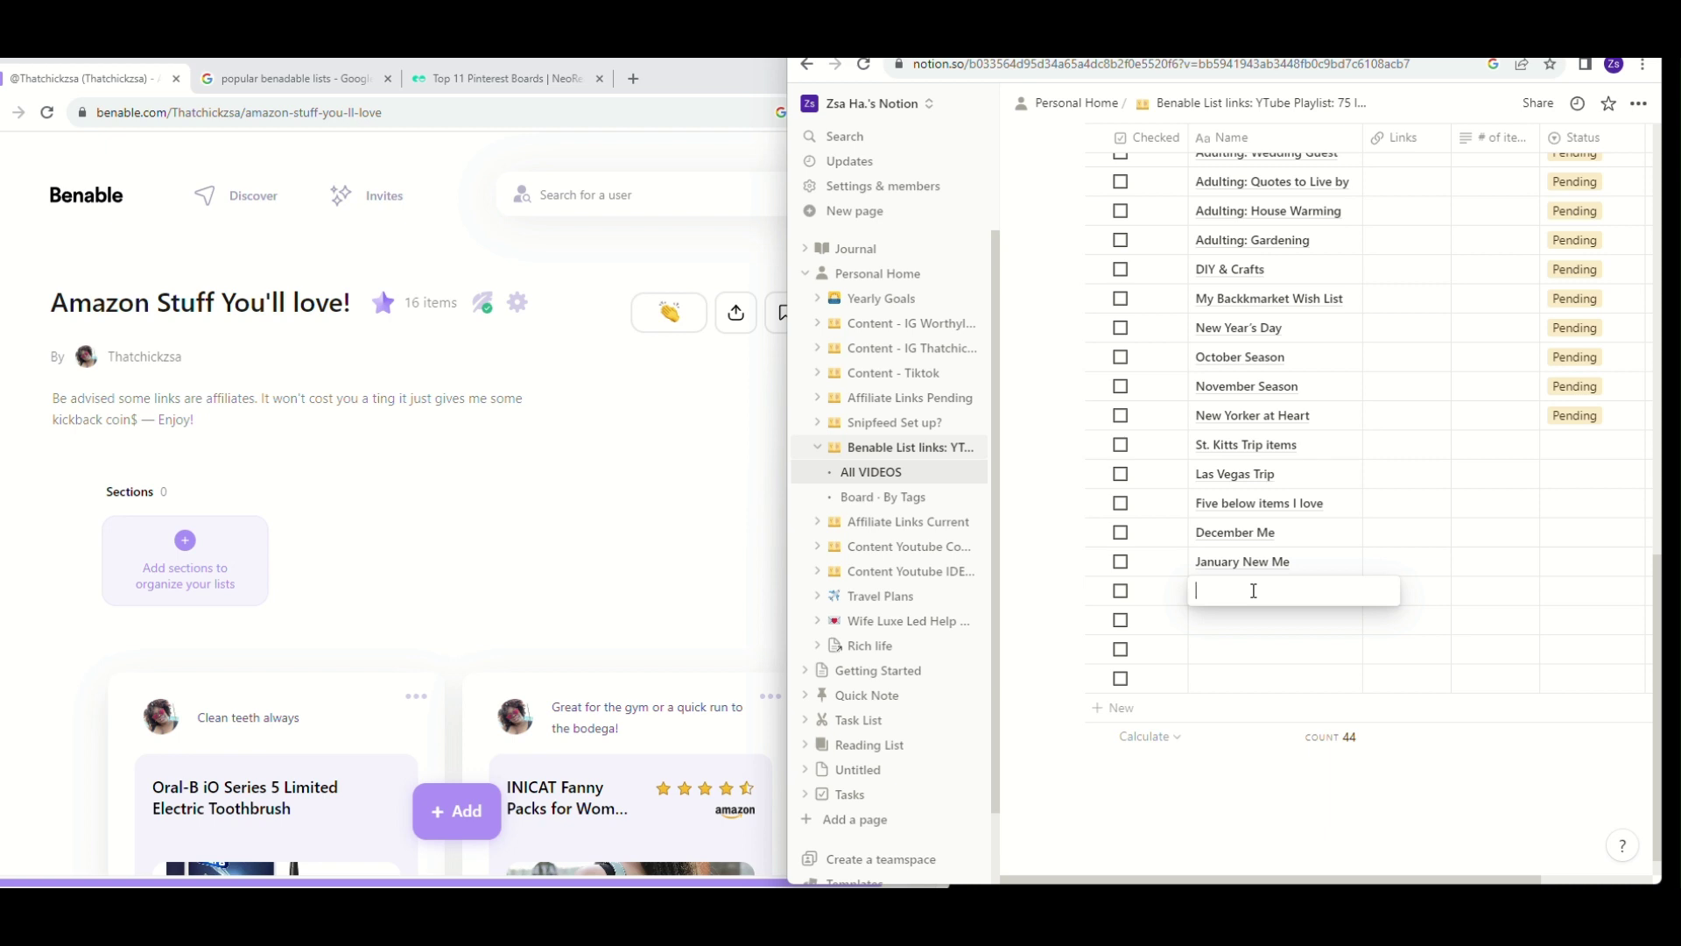
Add the first batch of blank rows at the bottom of the list, leaving names empty.
key(Escape)
click(1120, 711)
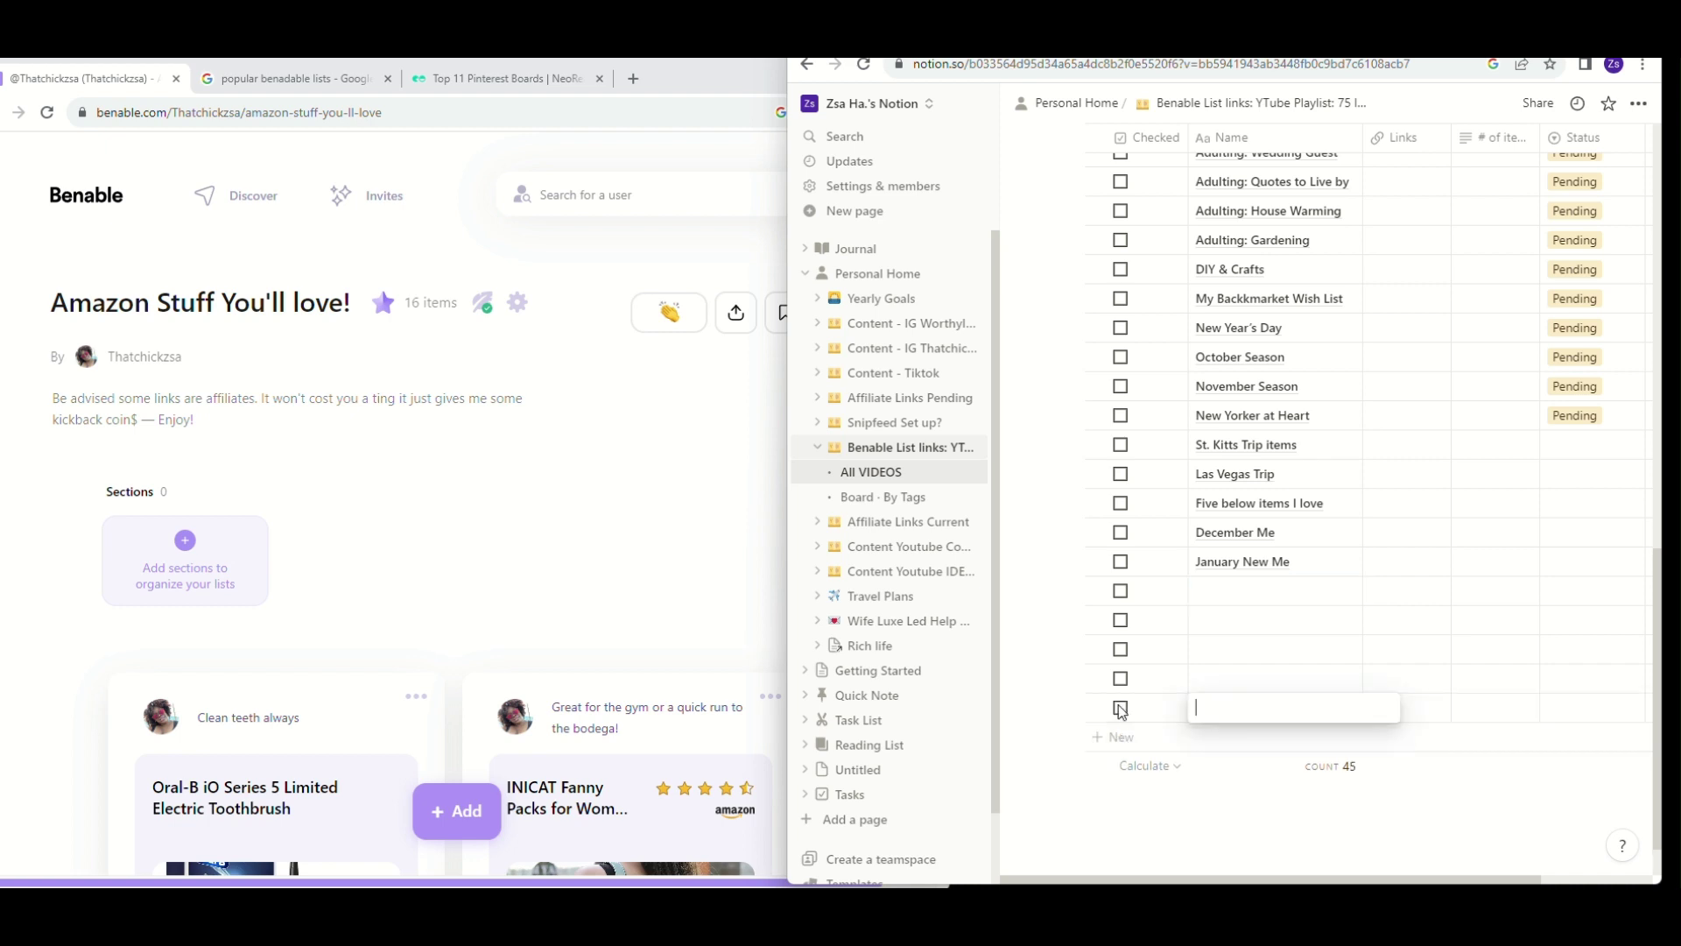
key(Escape)
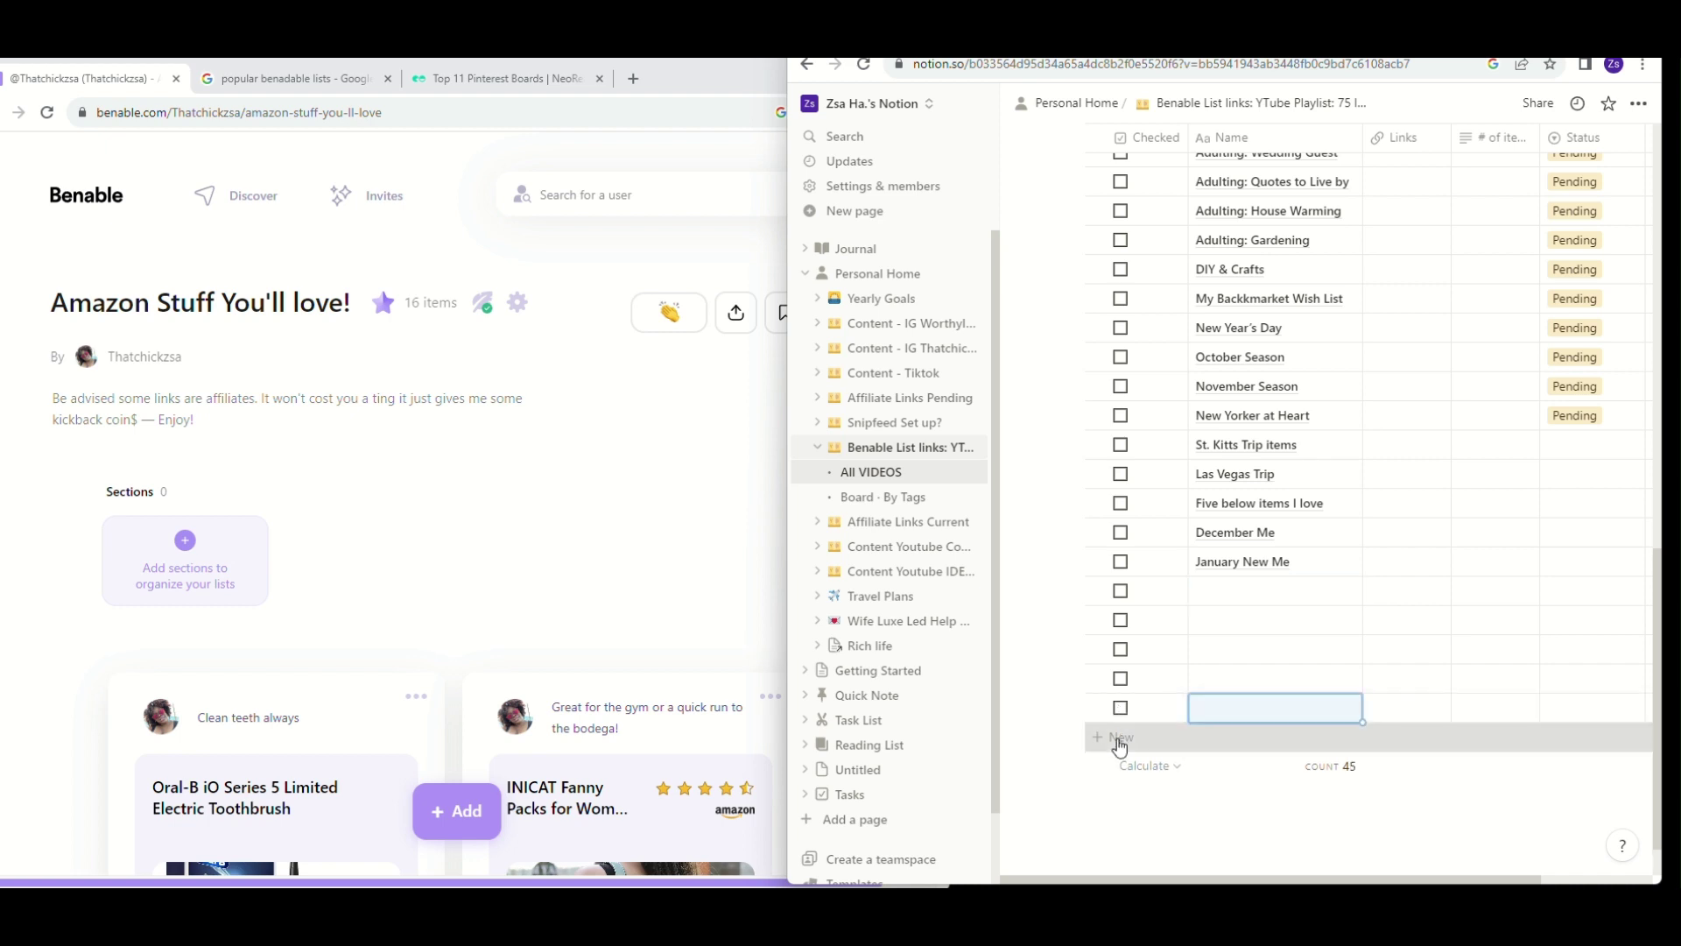
click(1117, 739)
key(Escape)
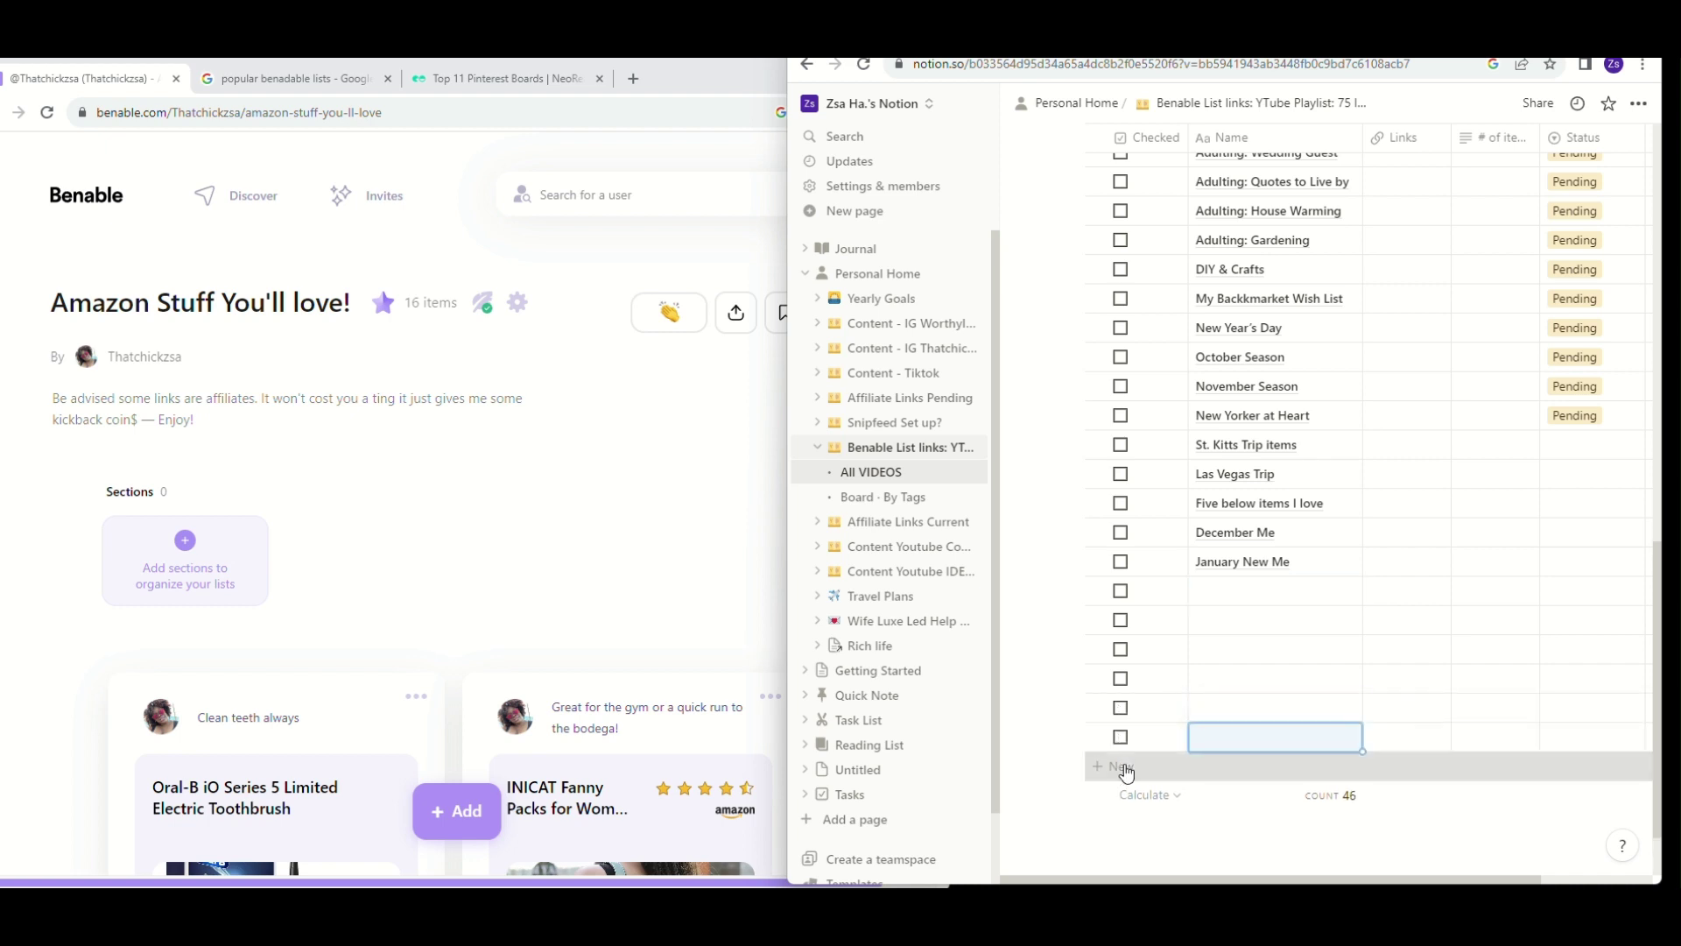
click(1122, 768)
key(Escape)
click(1124, 797)
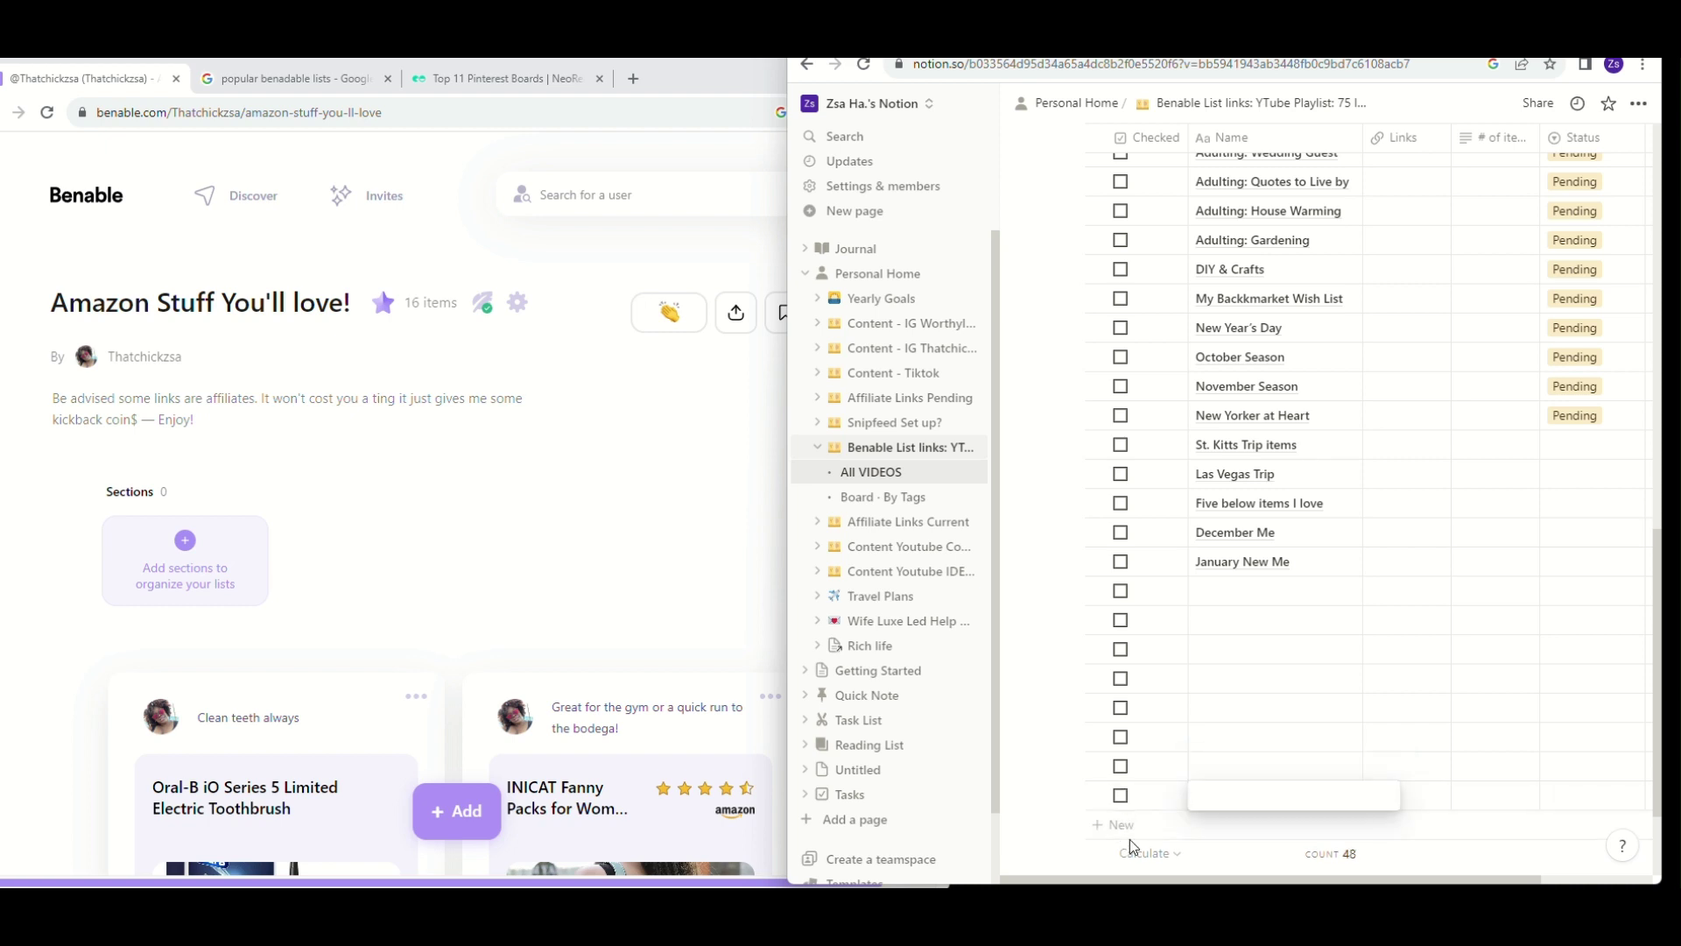
key(Escape)
click(1129, 823)
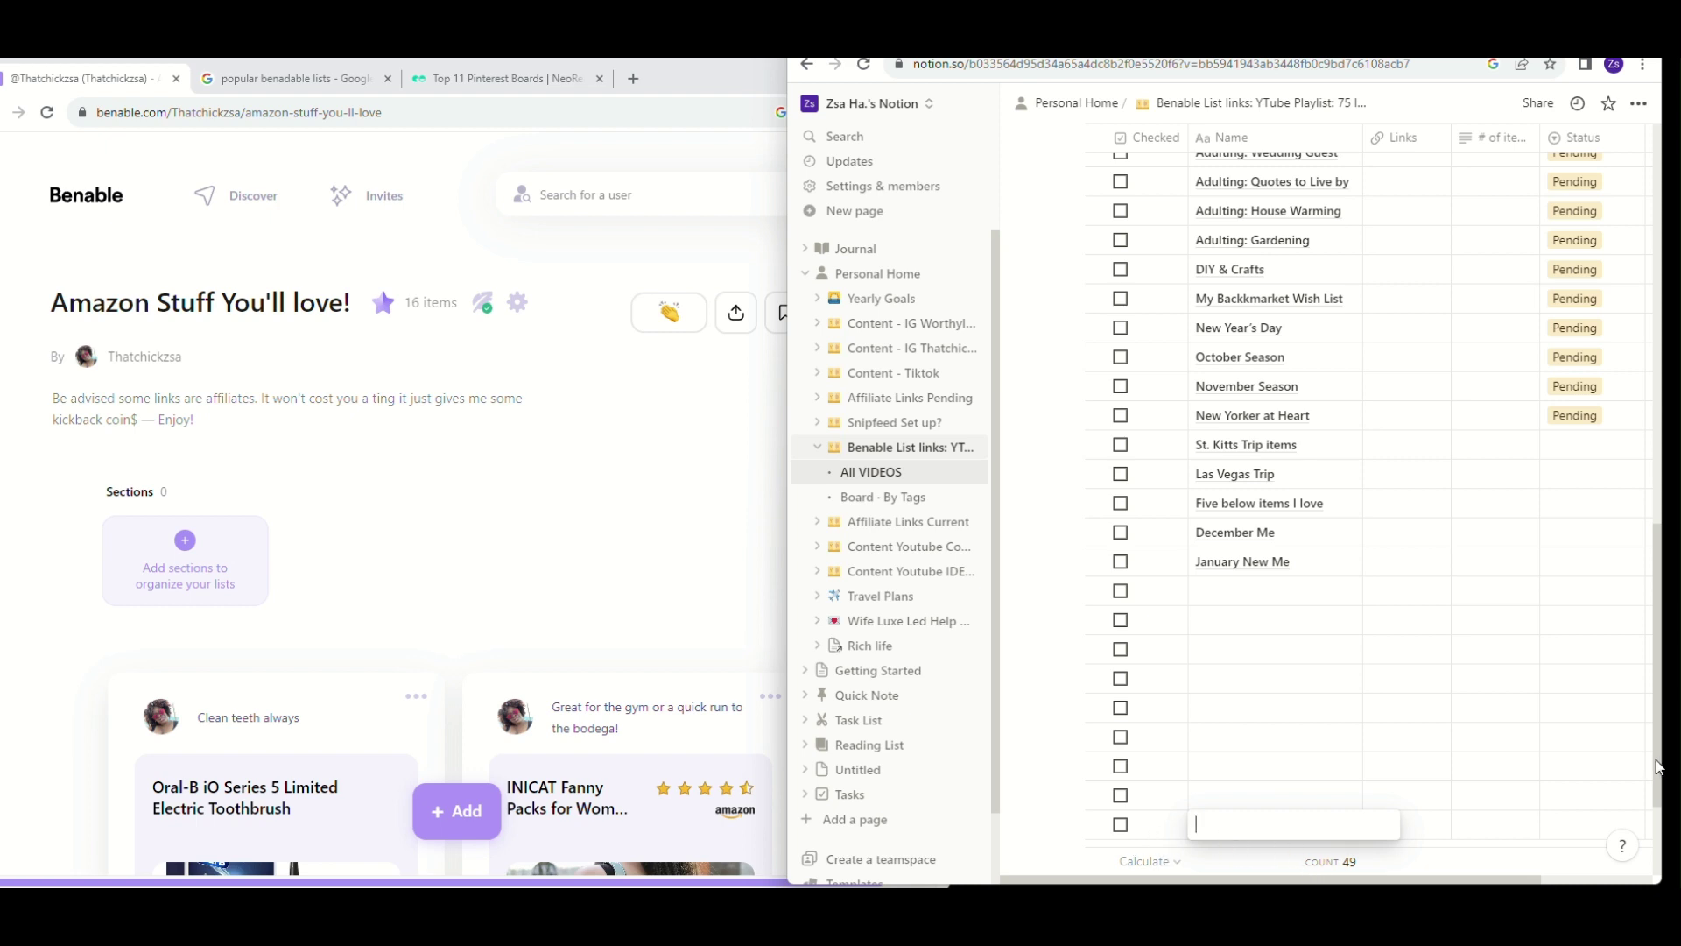
key(Escape)
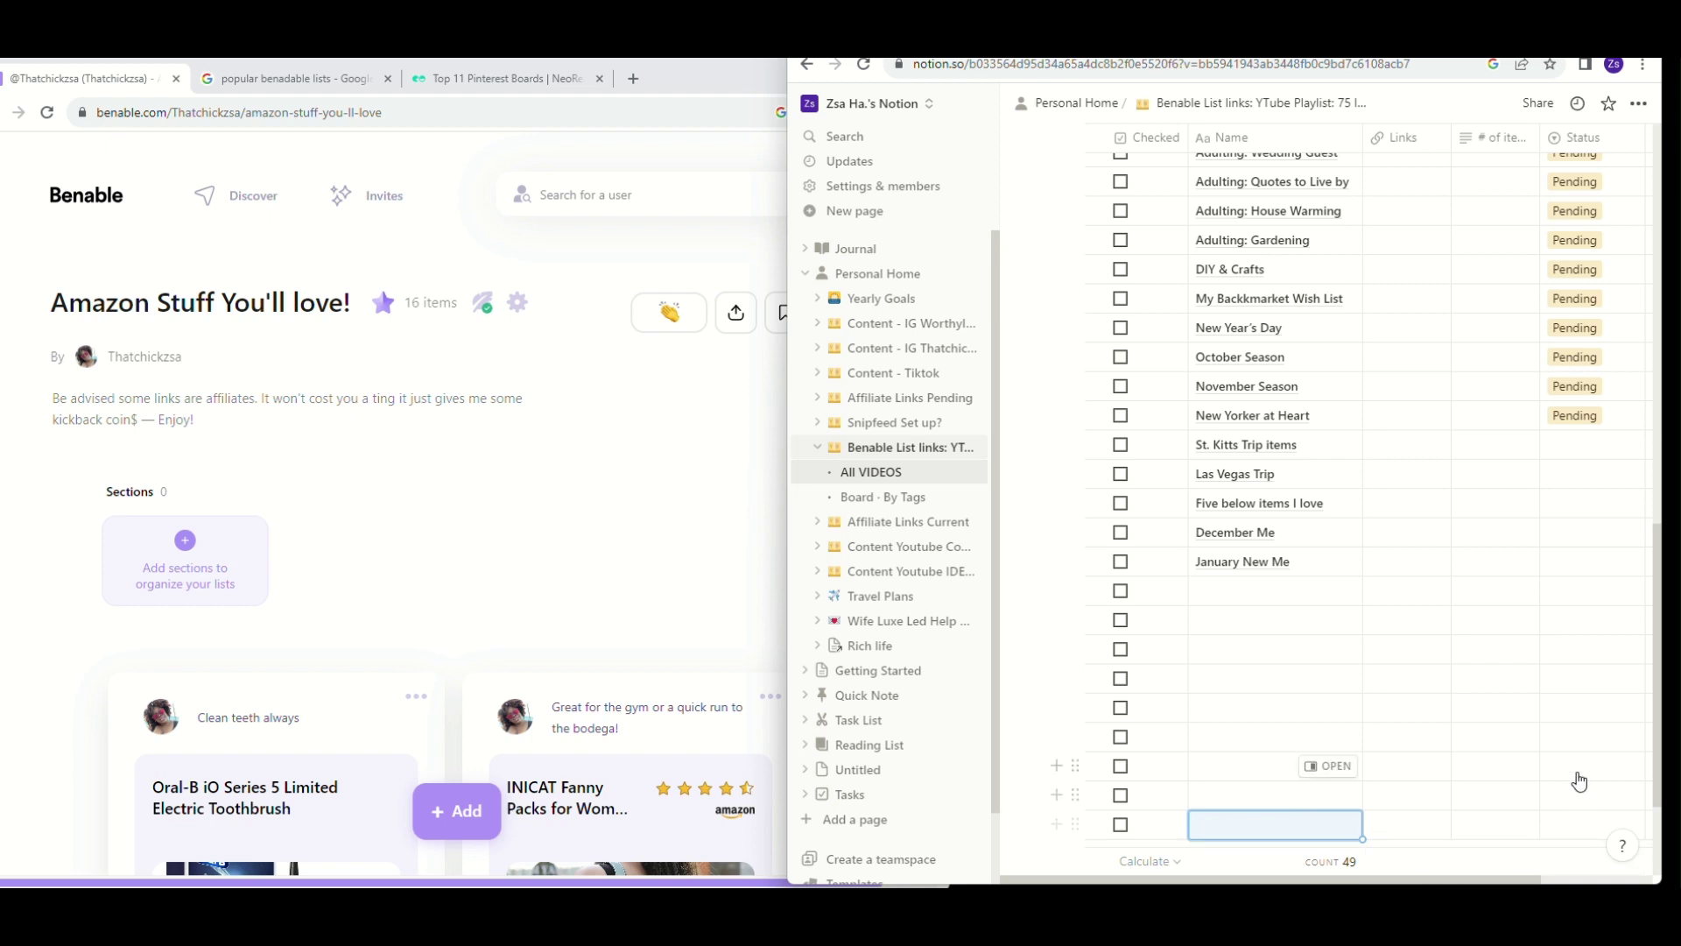
scroll(1578, 774, down, 2)
click(1125, 674)
click(1127, 704)
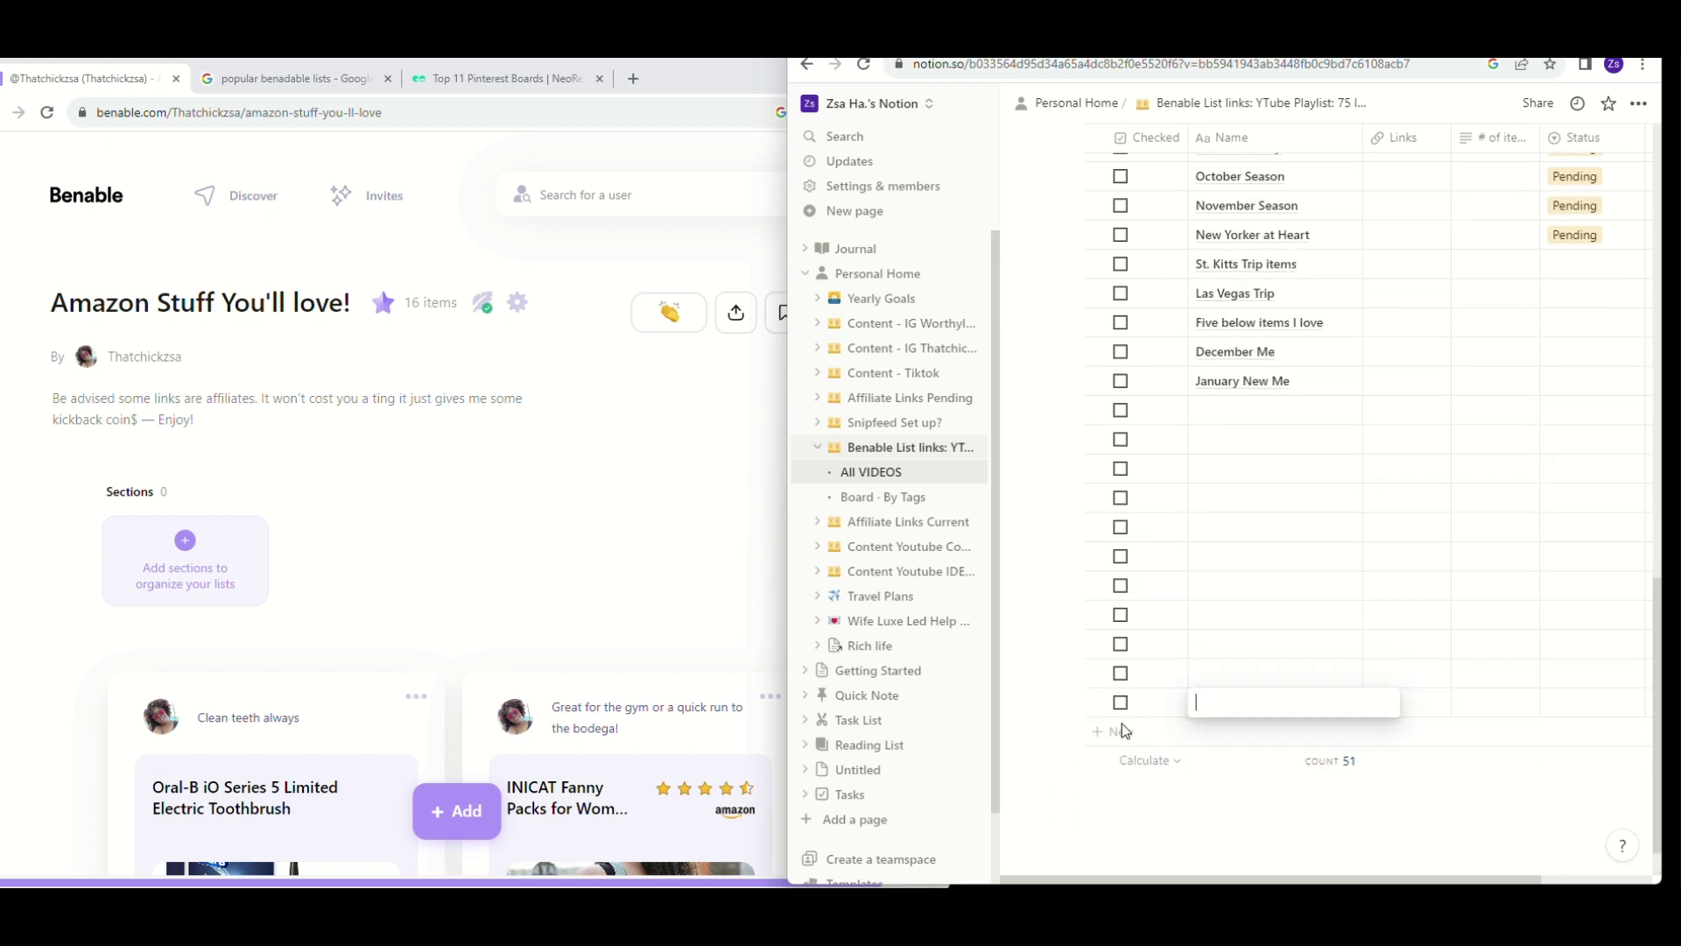
click(1126, 738)
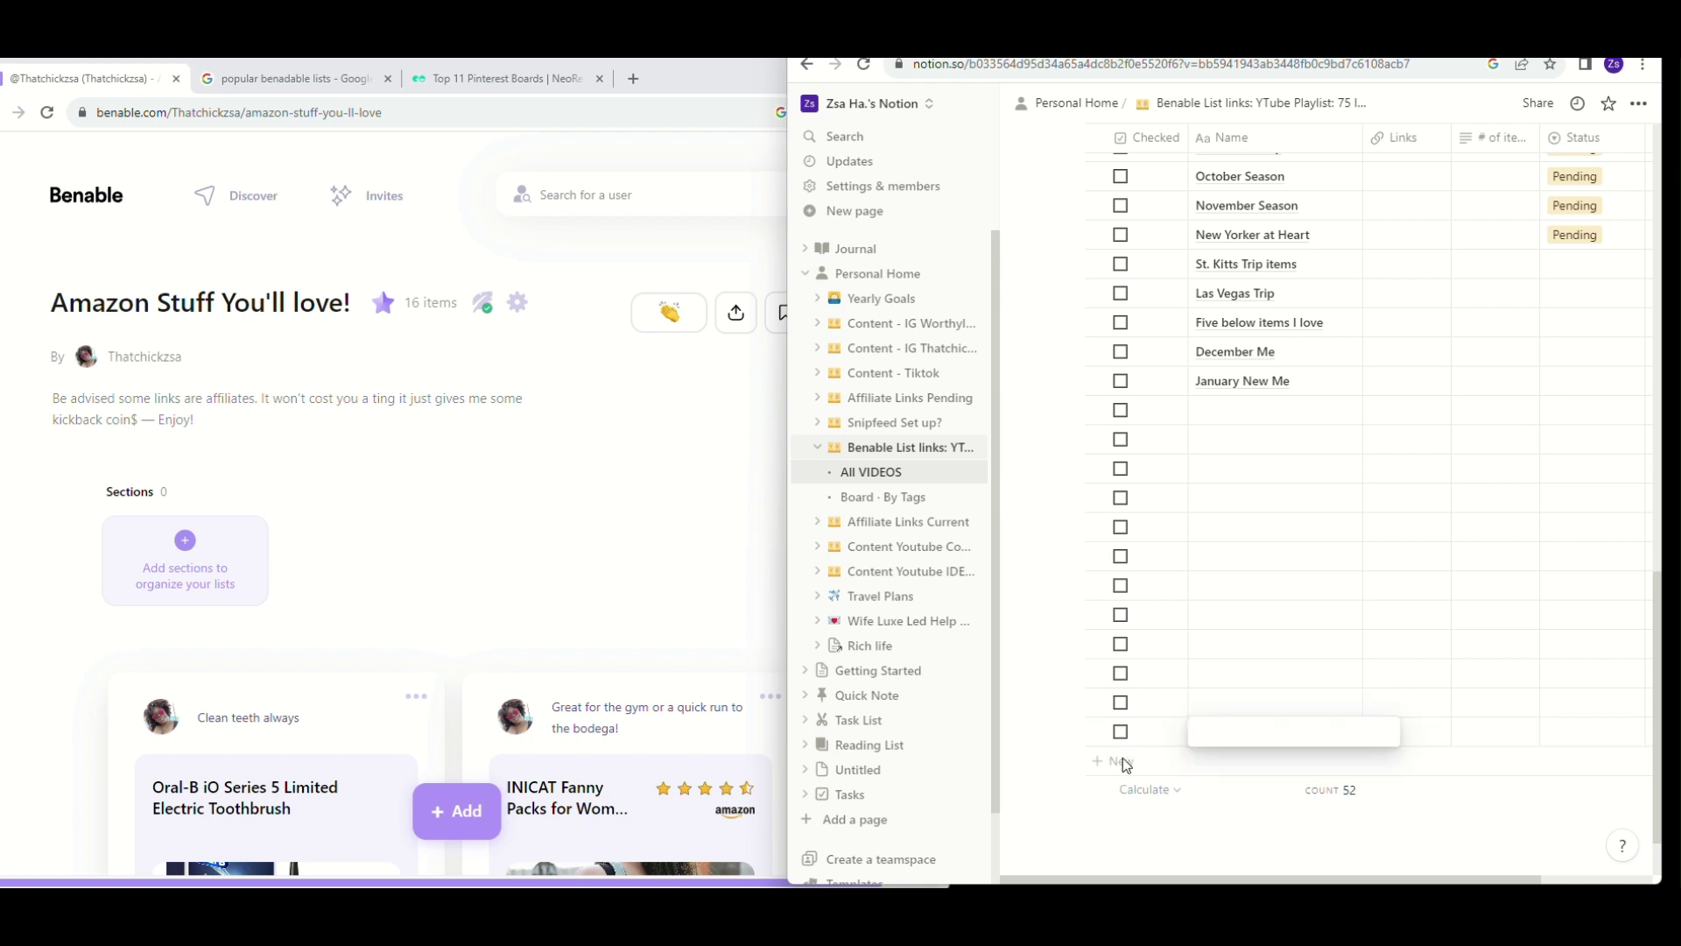
click(1126, 765)
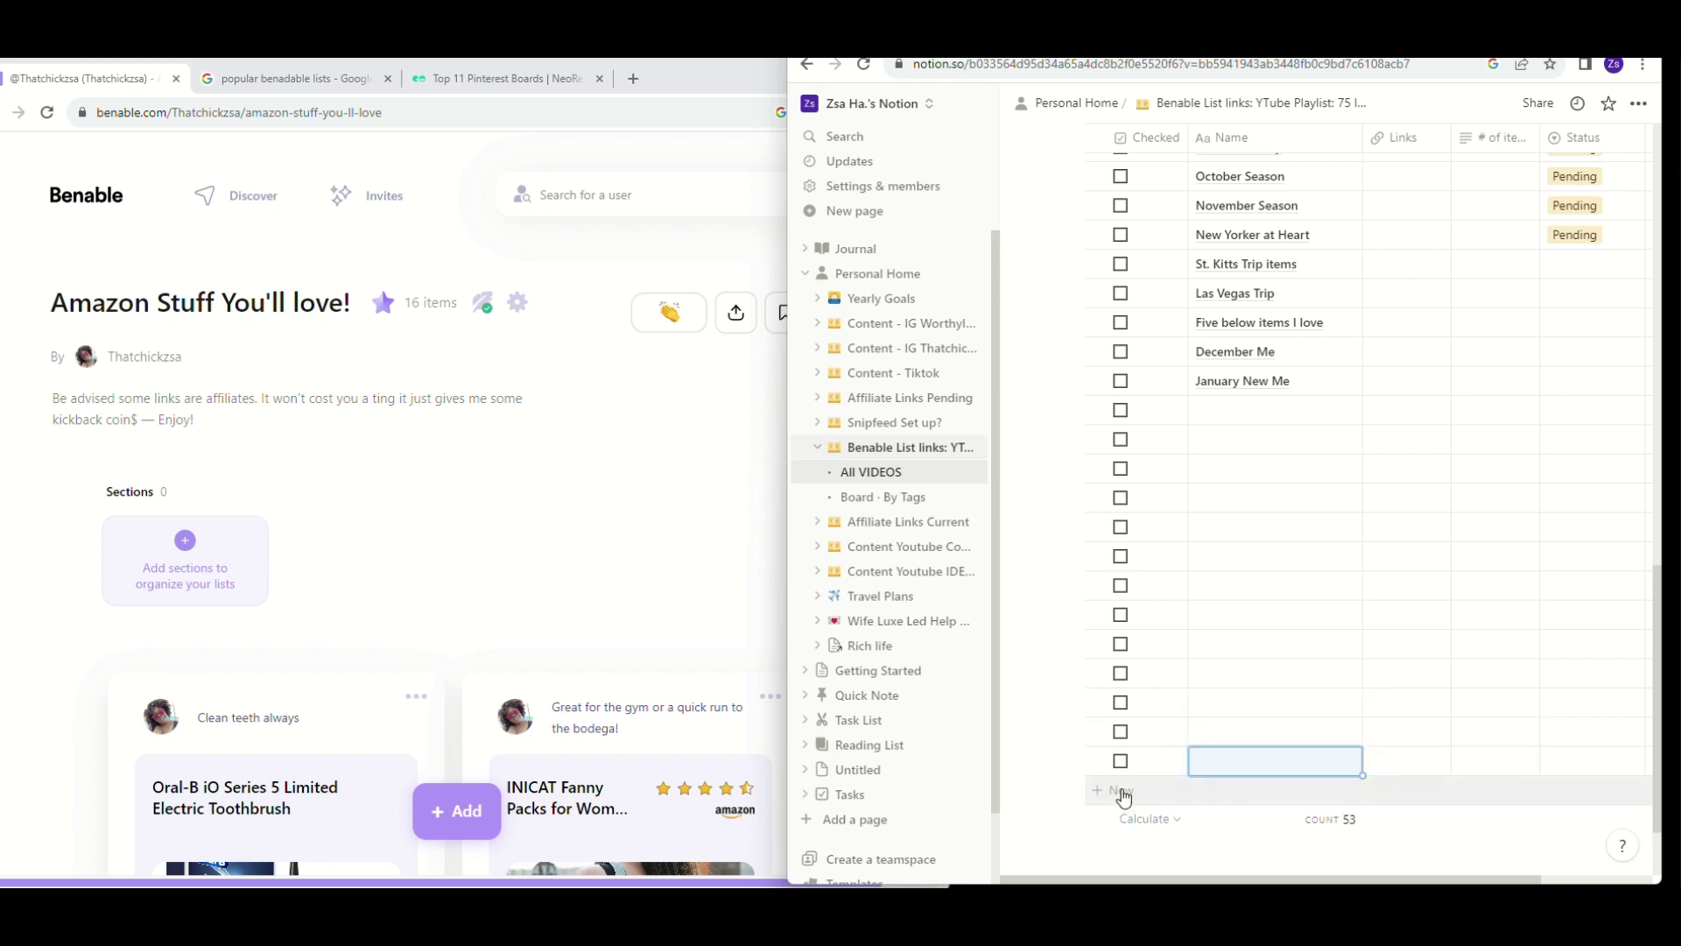
click(1124, 792)
click(1125, 818)
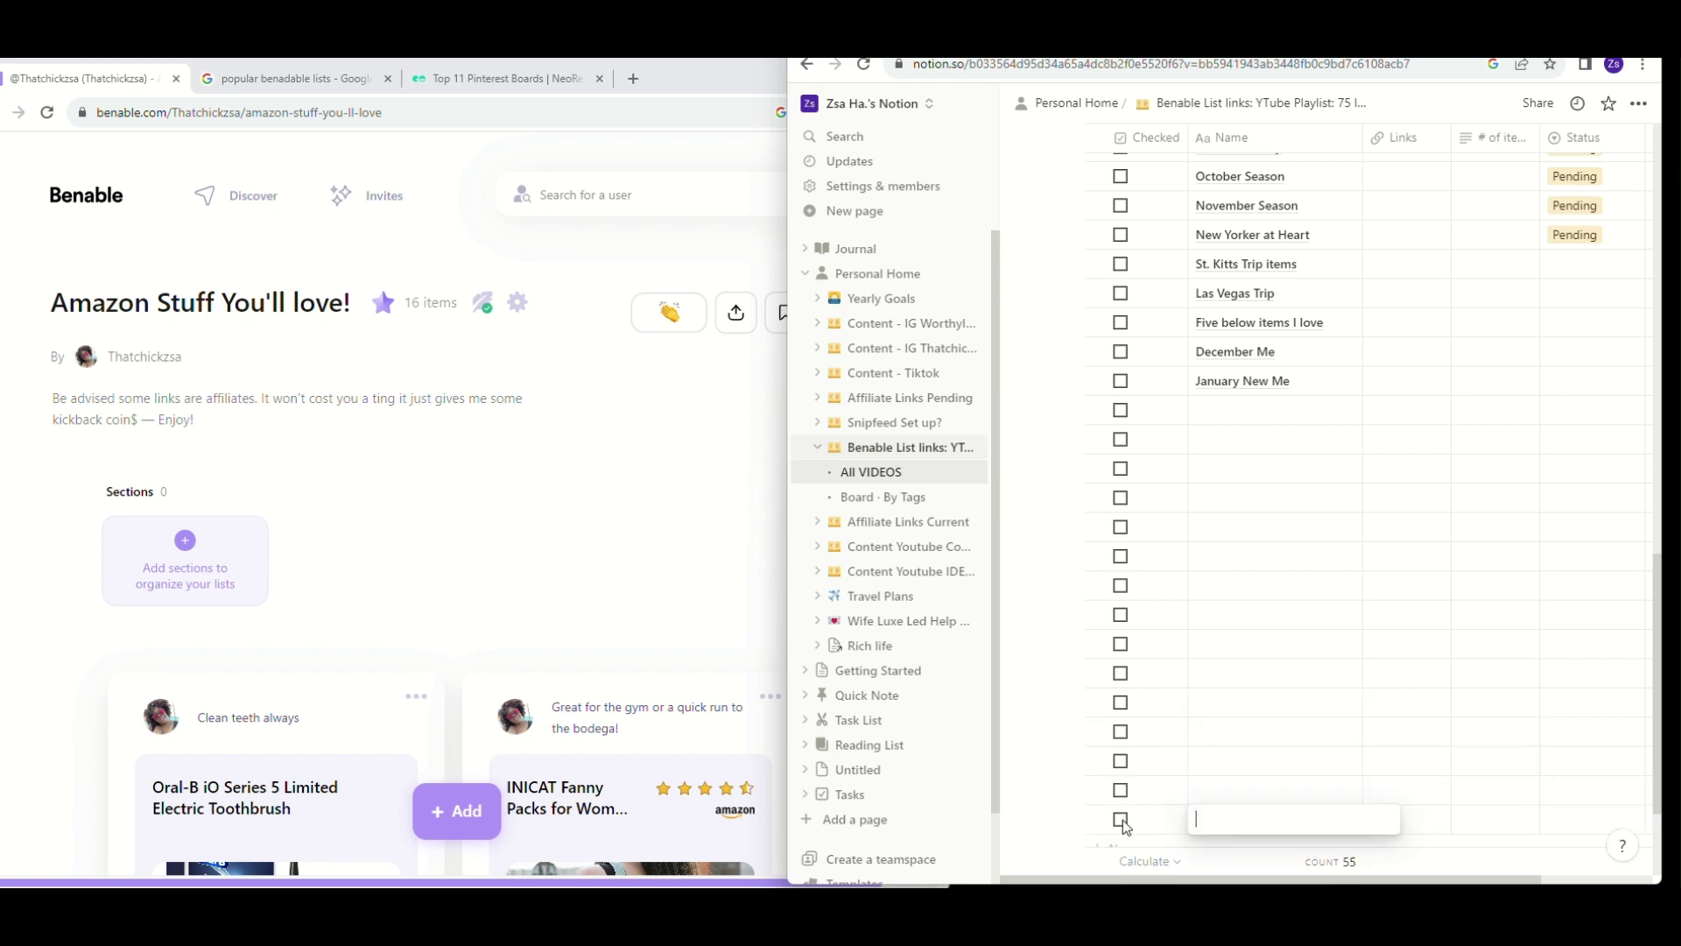
key(Escape)
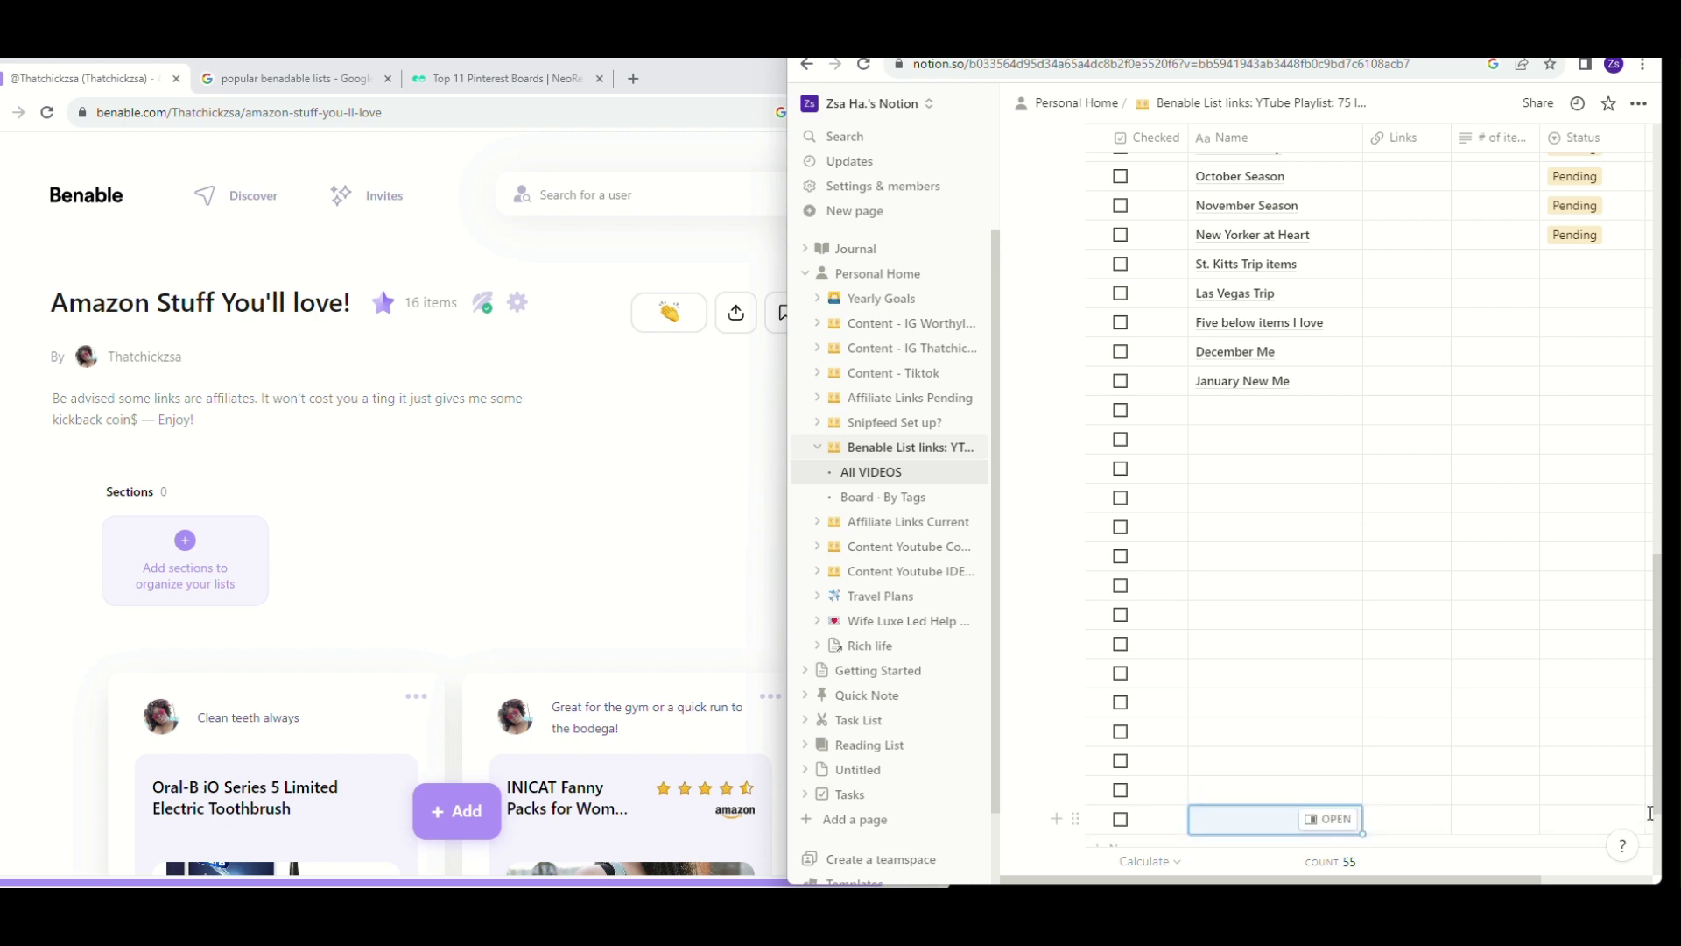
Keep adding empty rows further down the table, leaving each name blank.
scroll(1654, 843, down, 2)
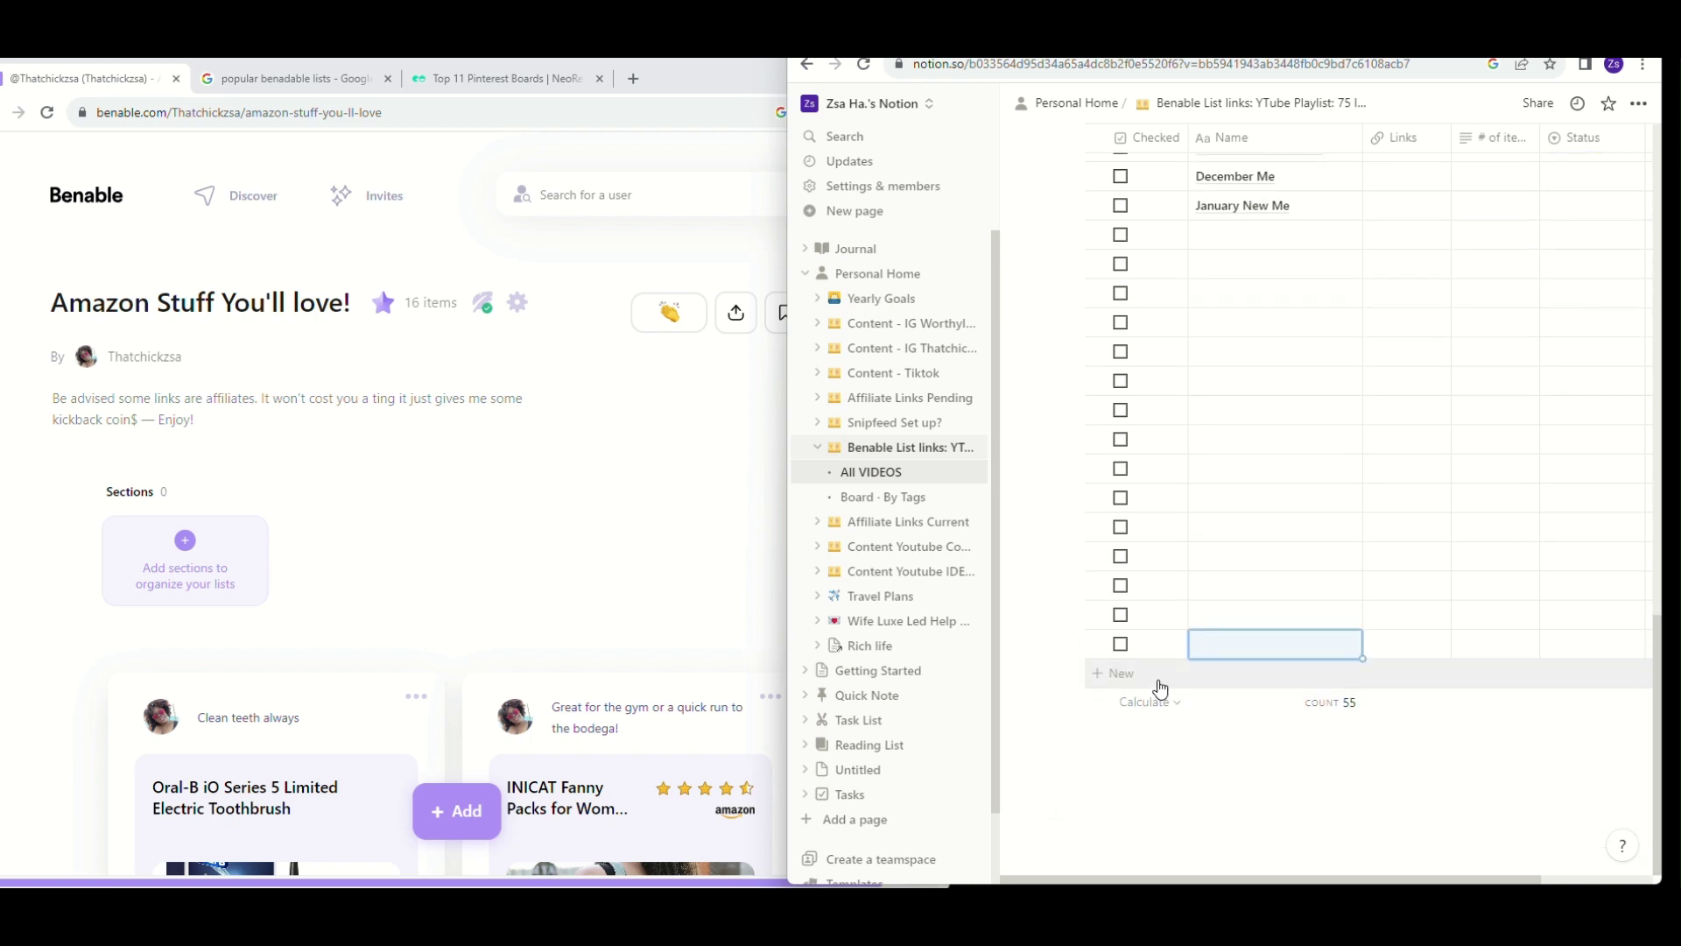
click(1120, 675)
key(Escape)
click(1121, 703)
key(Escape)
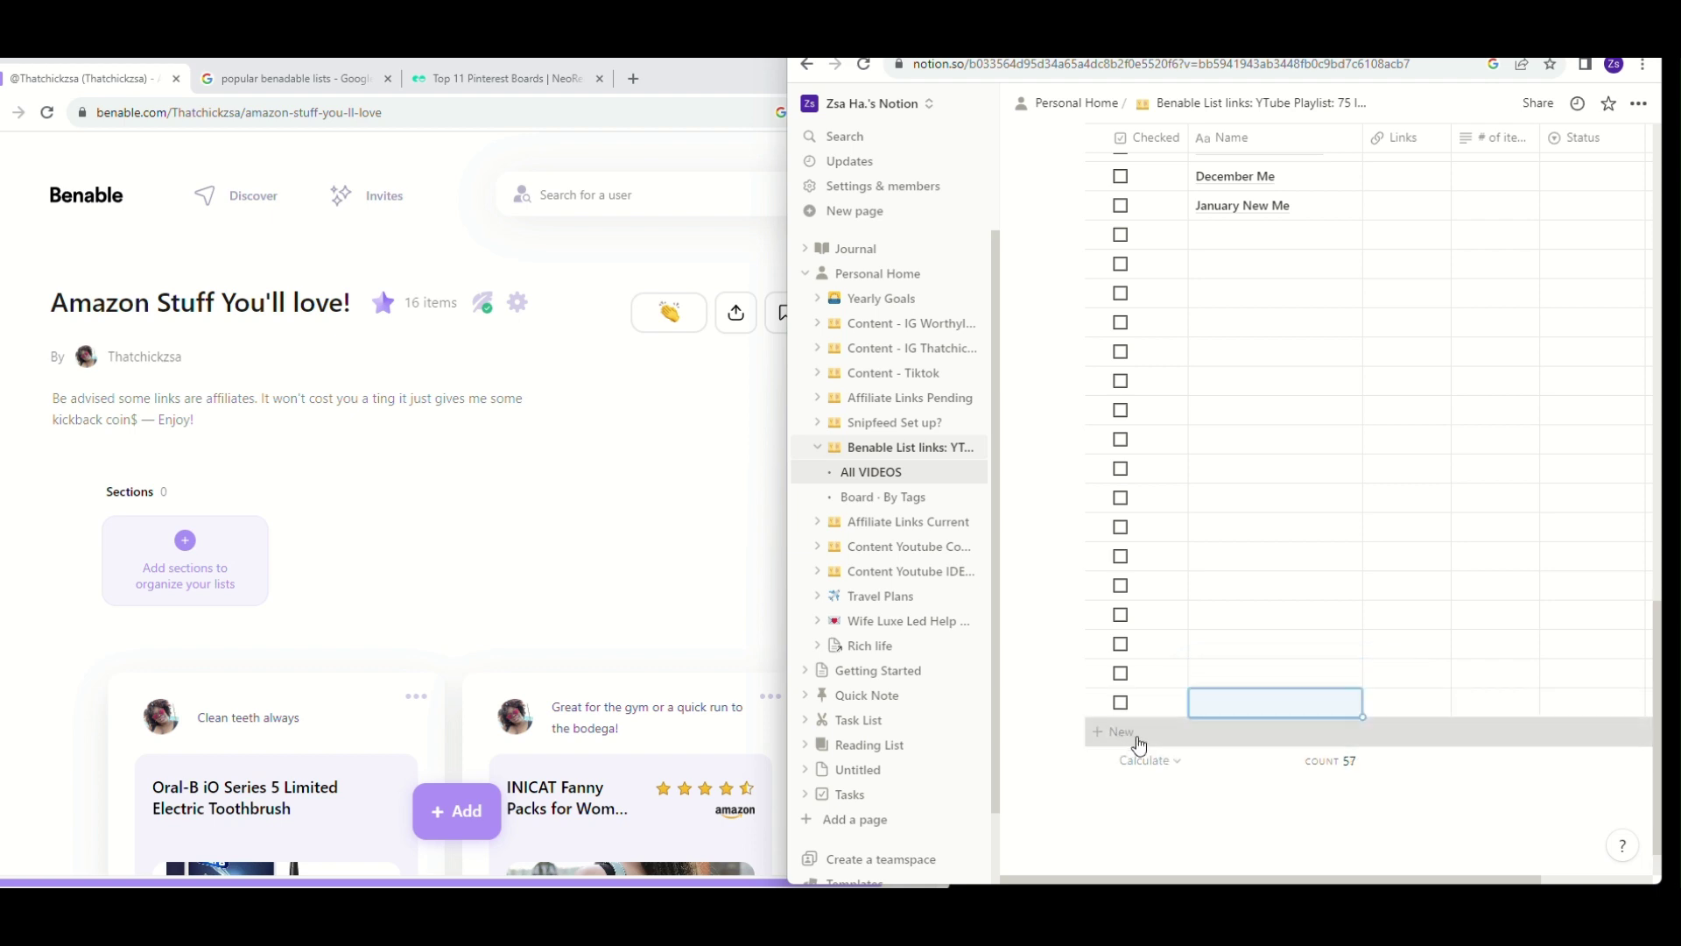
click(1134, 746)
key(Escape)
click(1149, 763)
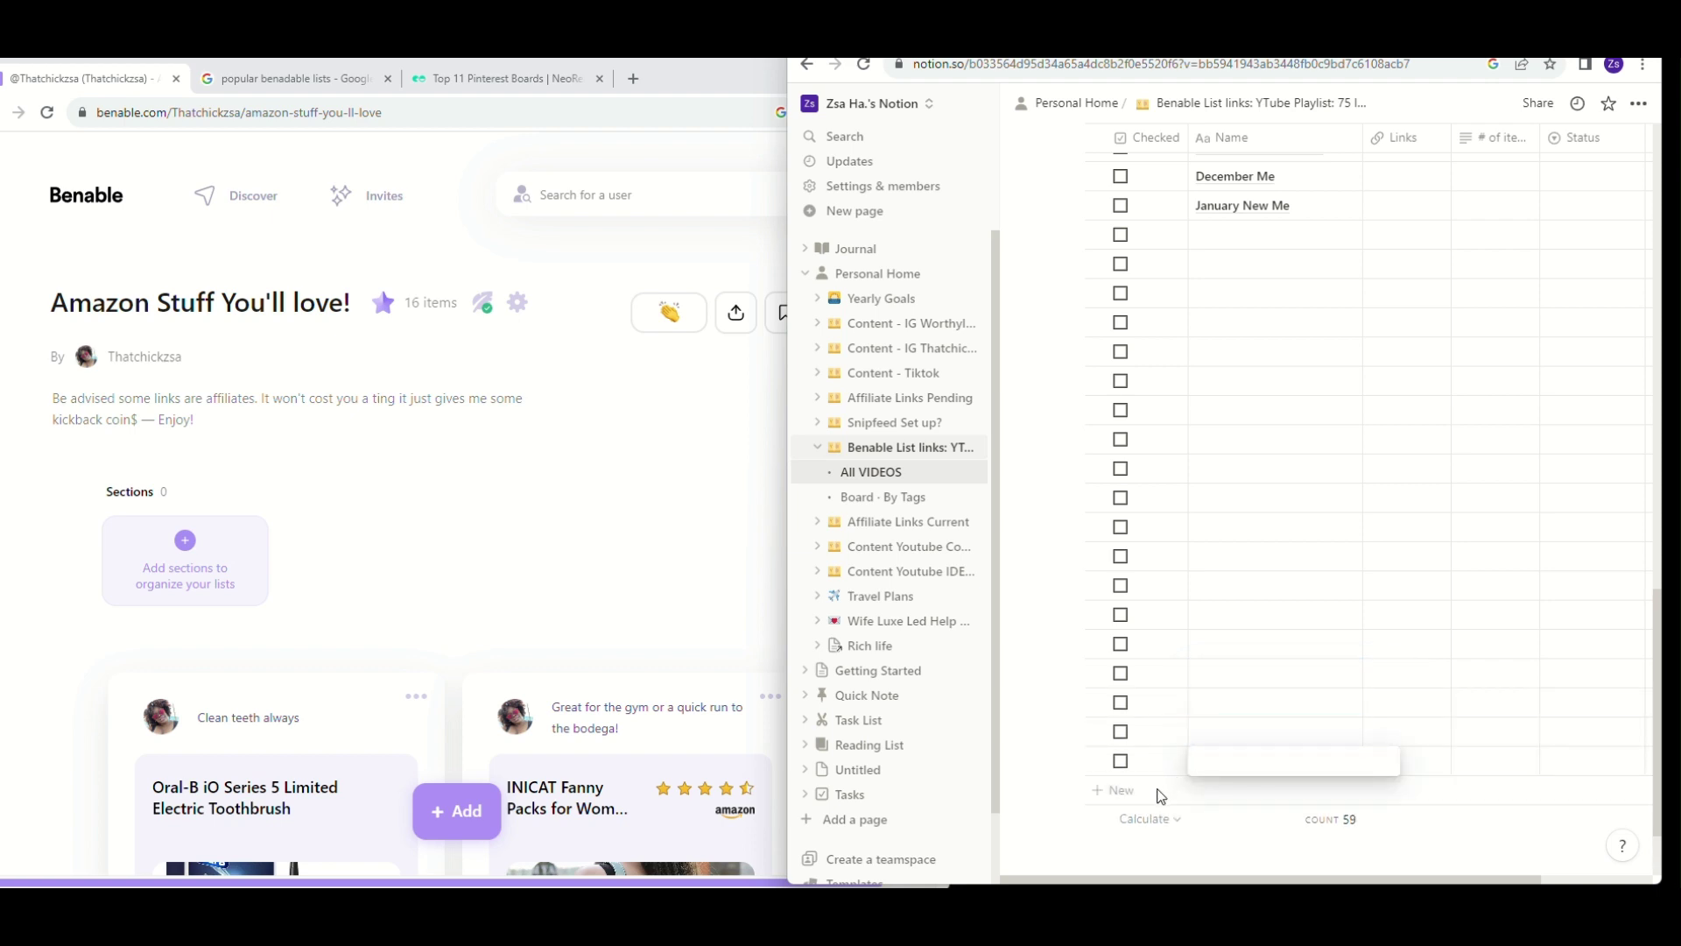
key(Escape)
scroll(1656, 798, down, 3)
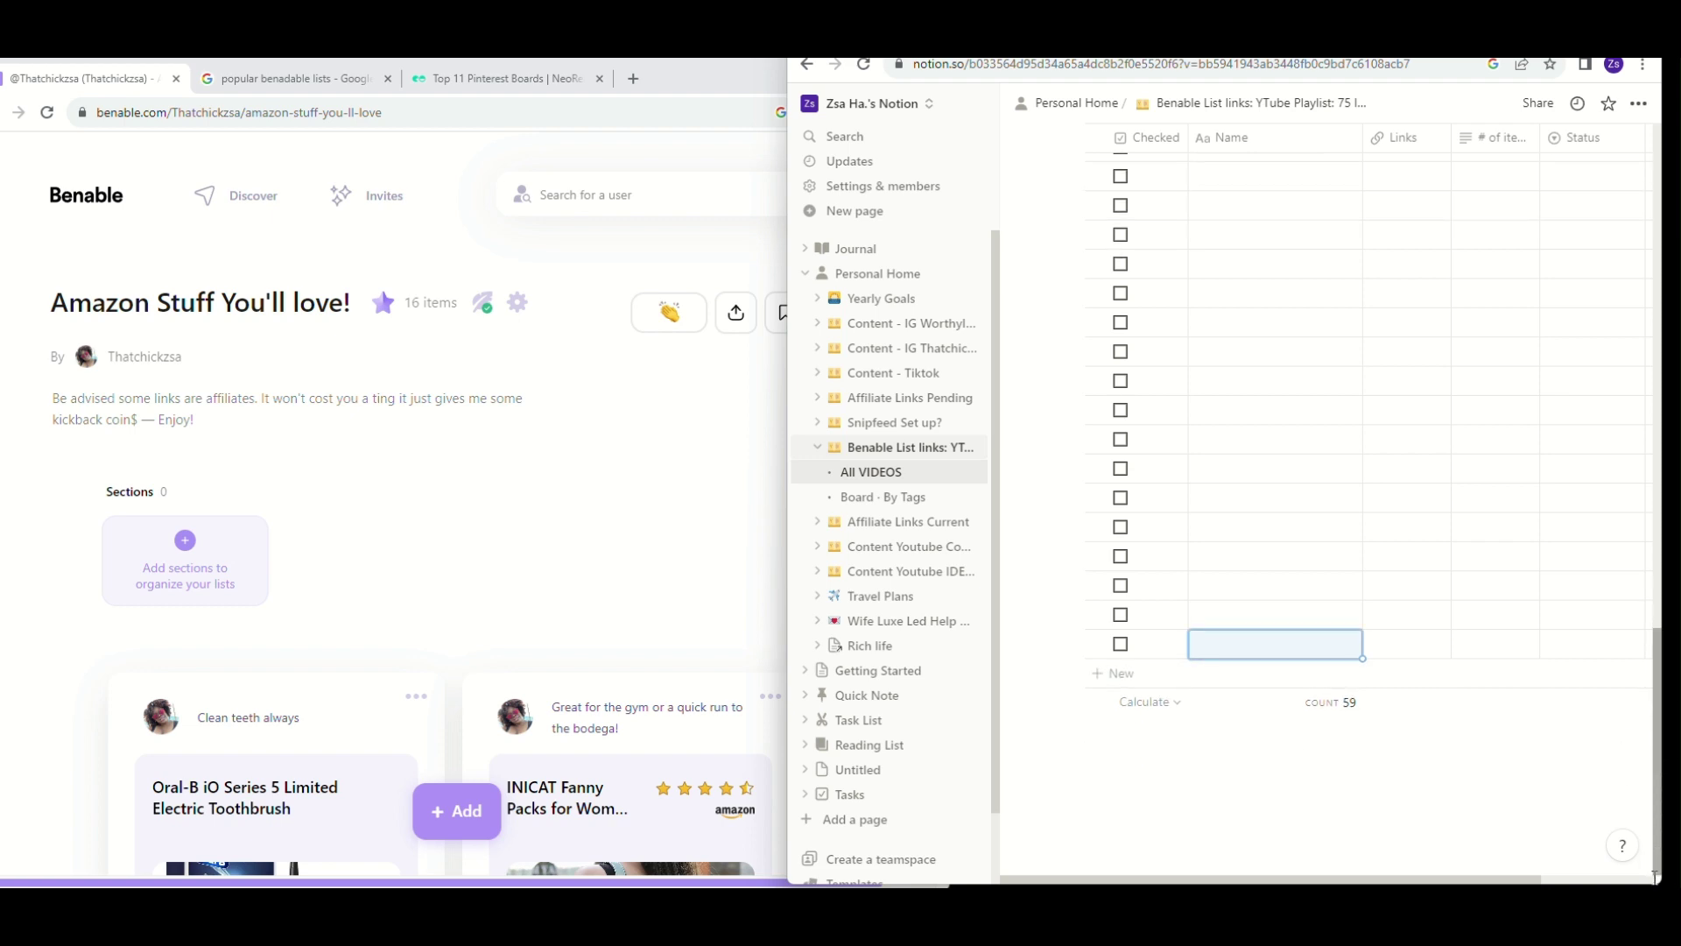
click(1127, 682)
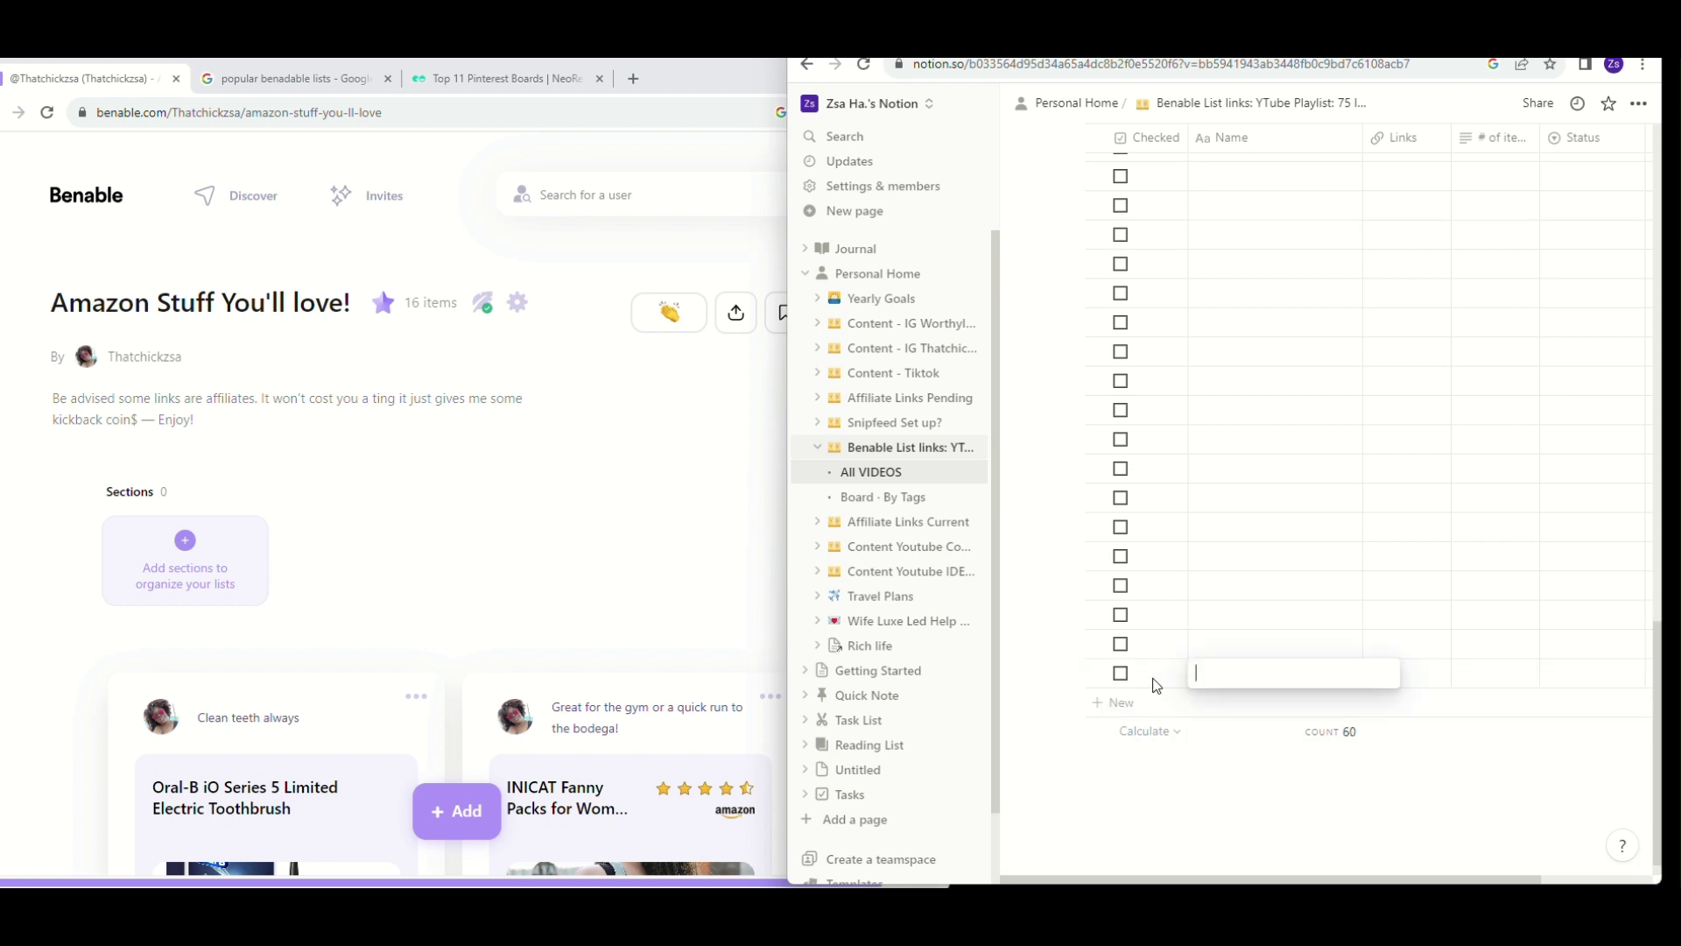
key(Escape)
click(1130, 702)
key(Escape)
click(1127, 734)
key(Escape)
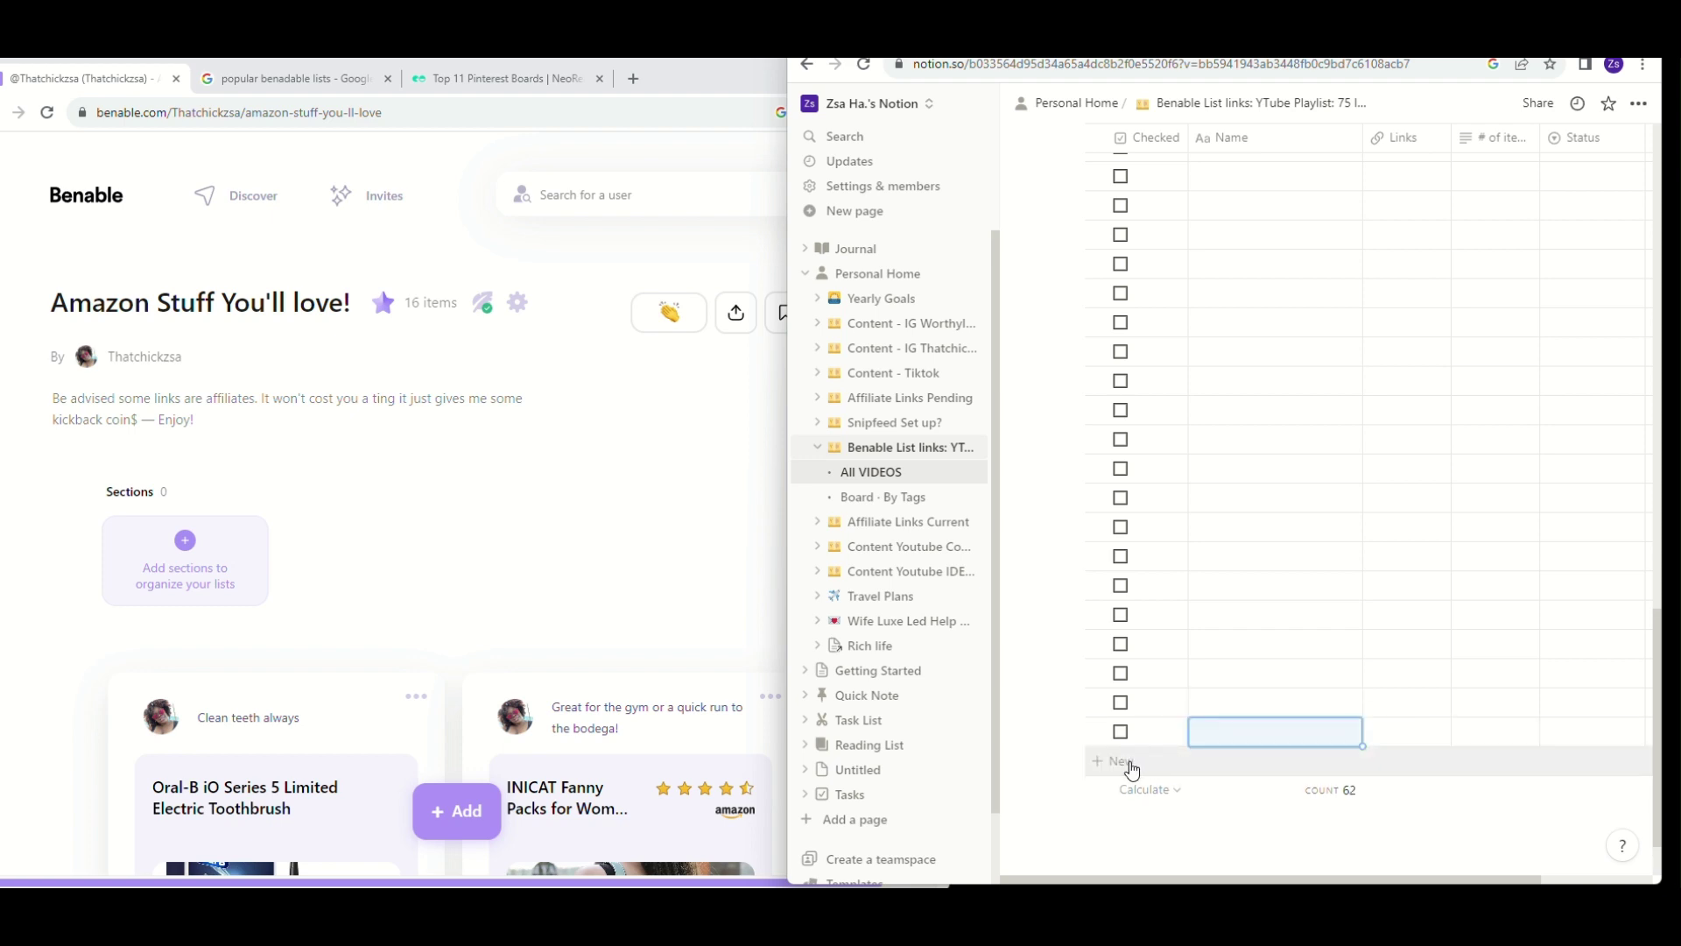
click(1128, 768)
key(Escape)
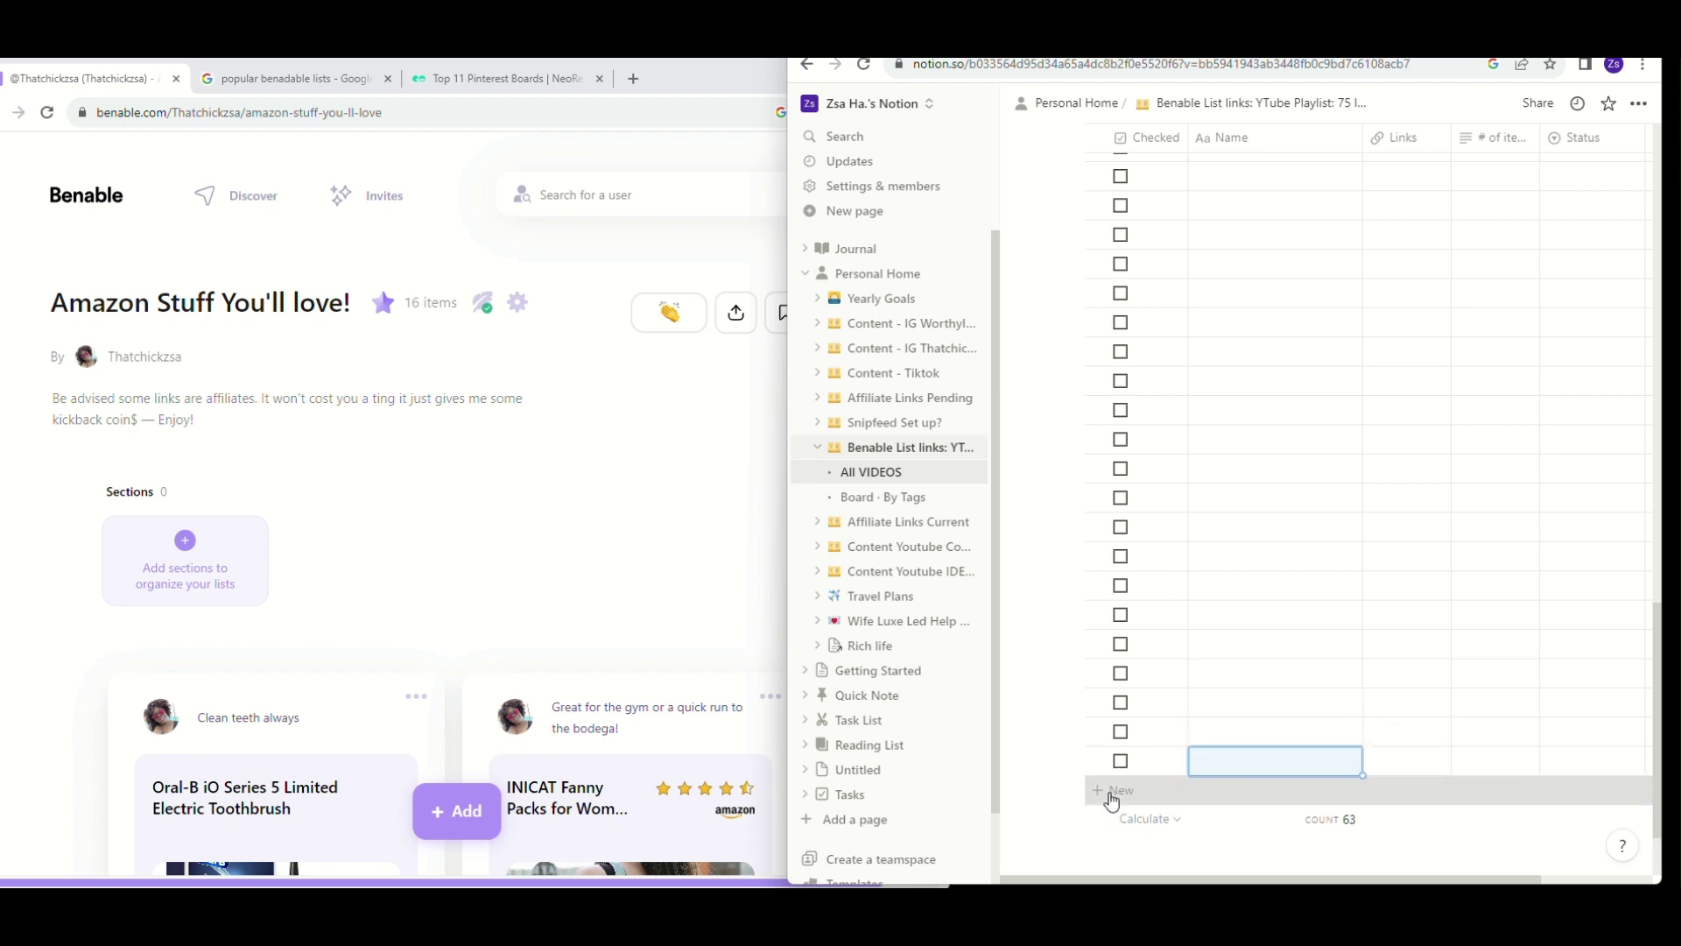
click(1117, 789)
key(Escape)
click(1134, 821)
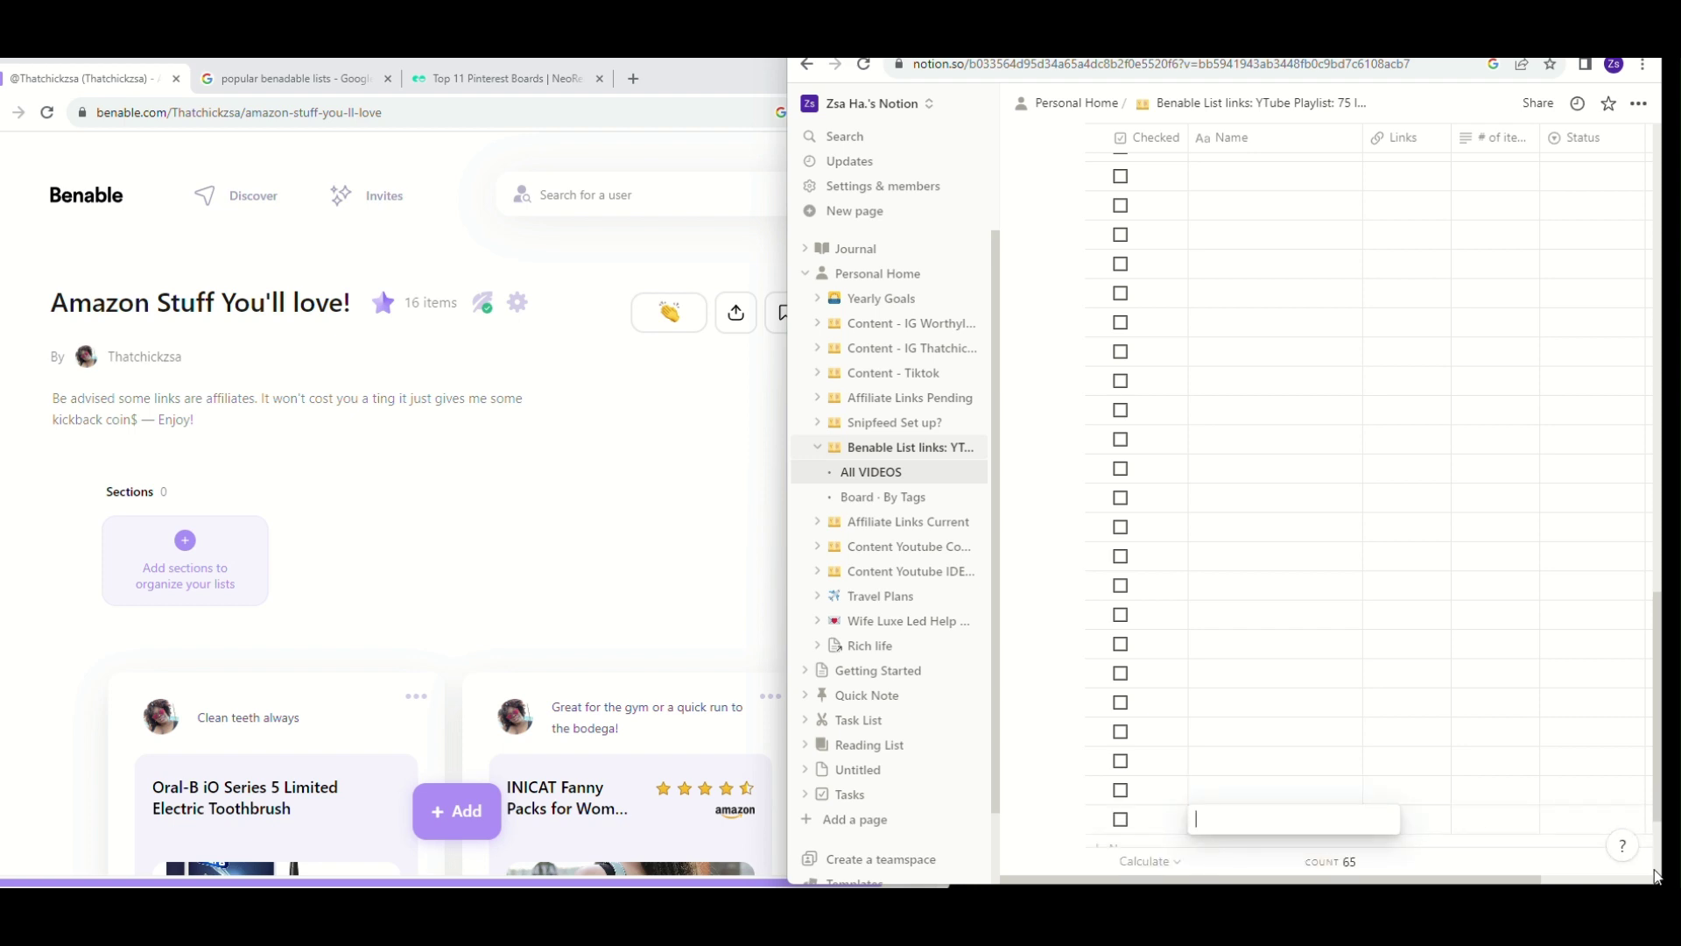
key(Escape)
Add the final blank rows, bringing the table to 70 entries.
drag(1656, 825, 1657, 867)
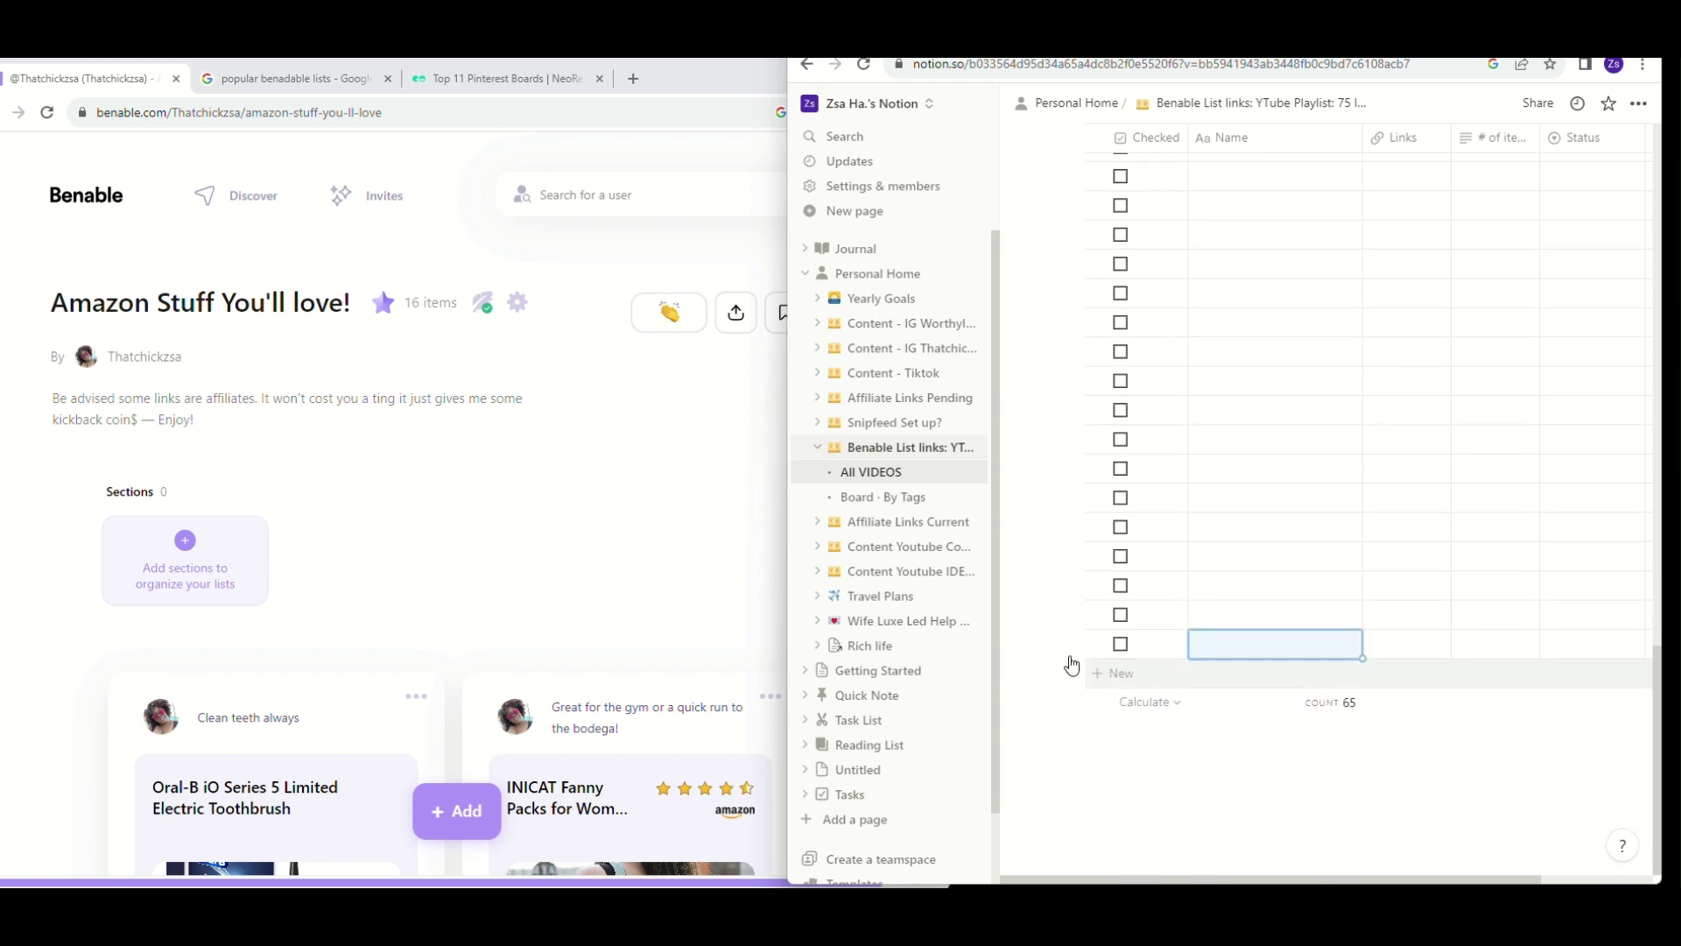
click(1136, 685)
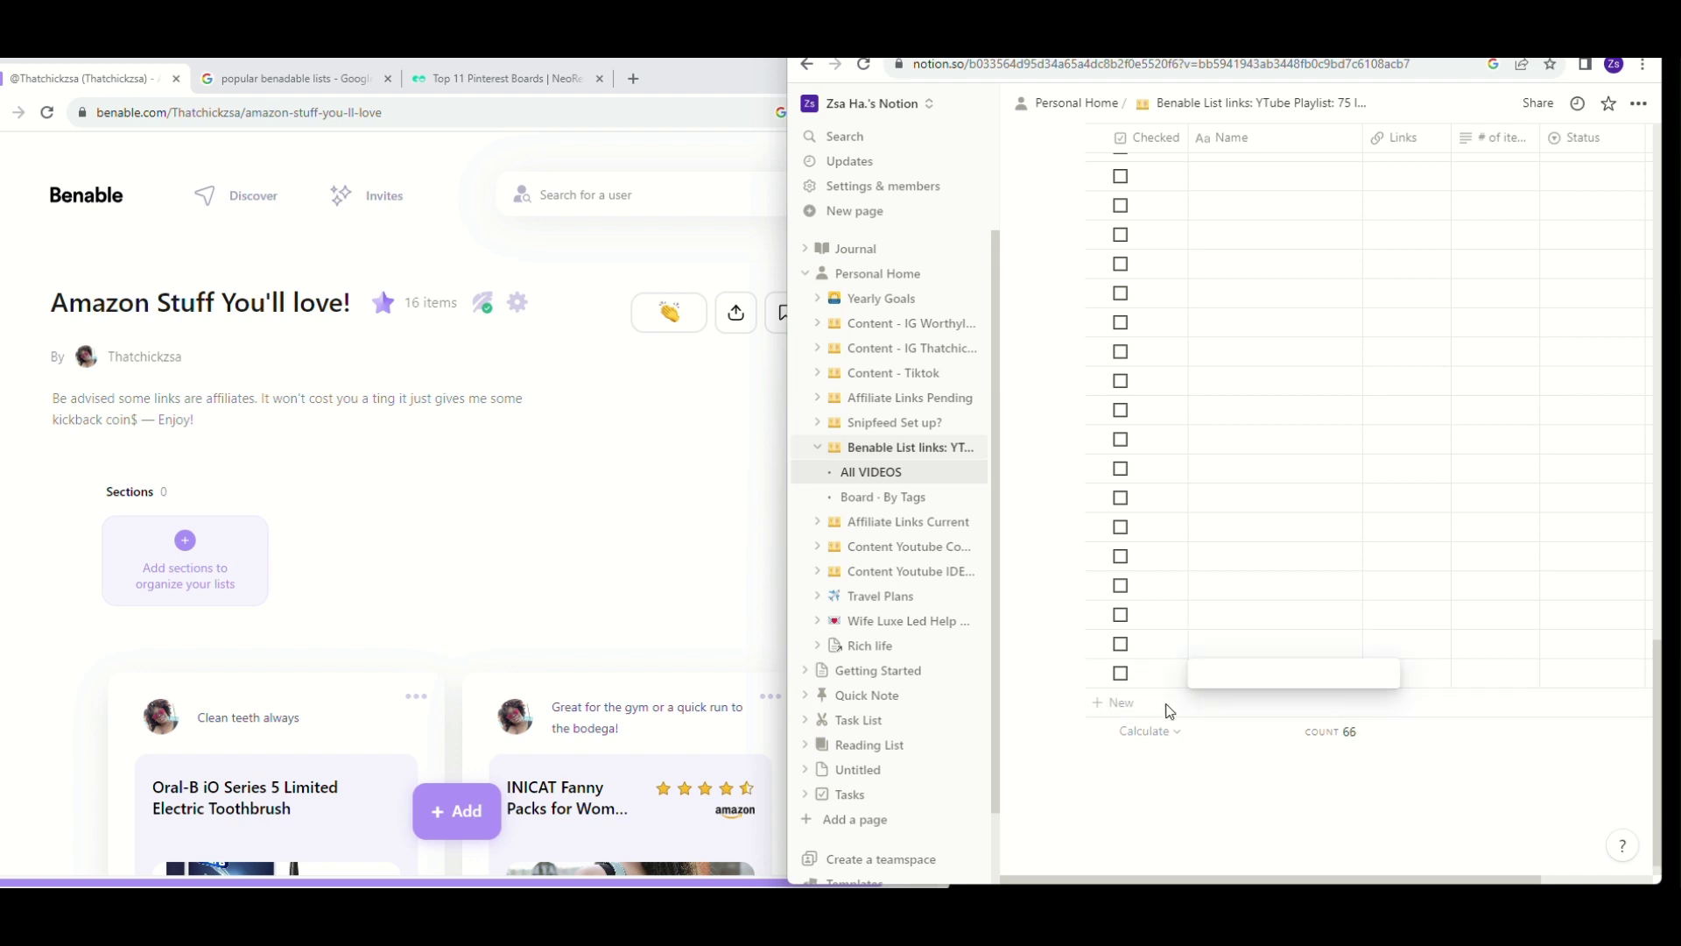
key(Escape)
click(1114, 702)
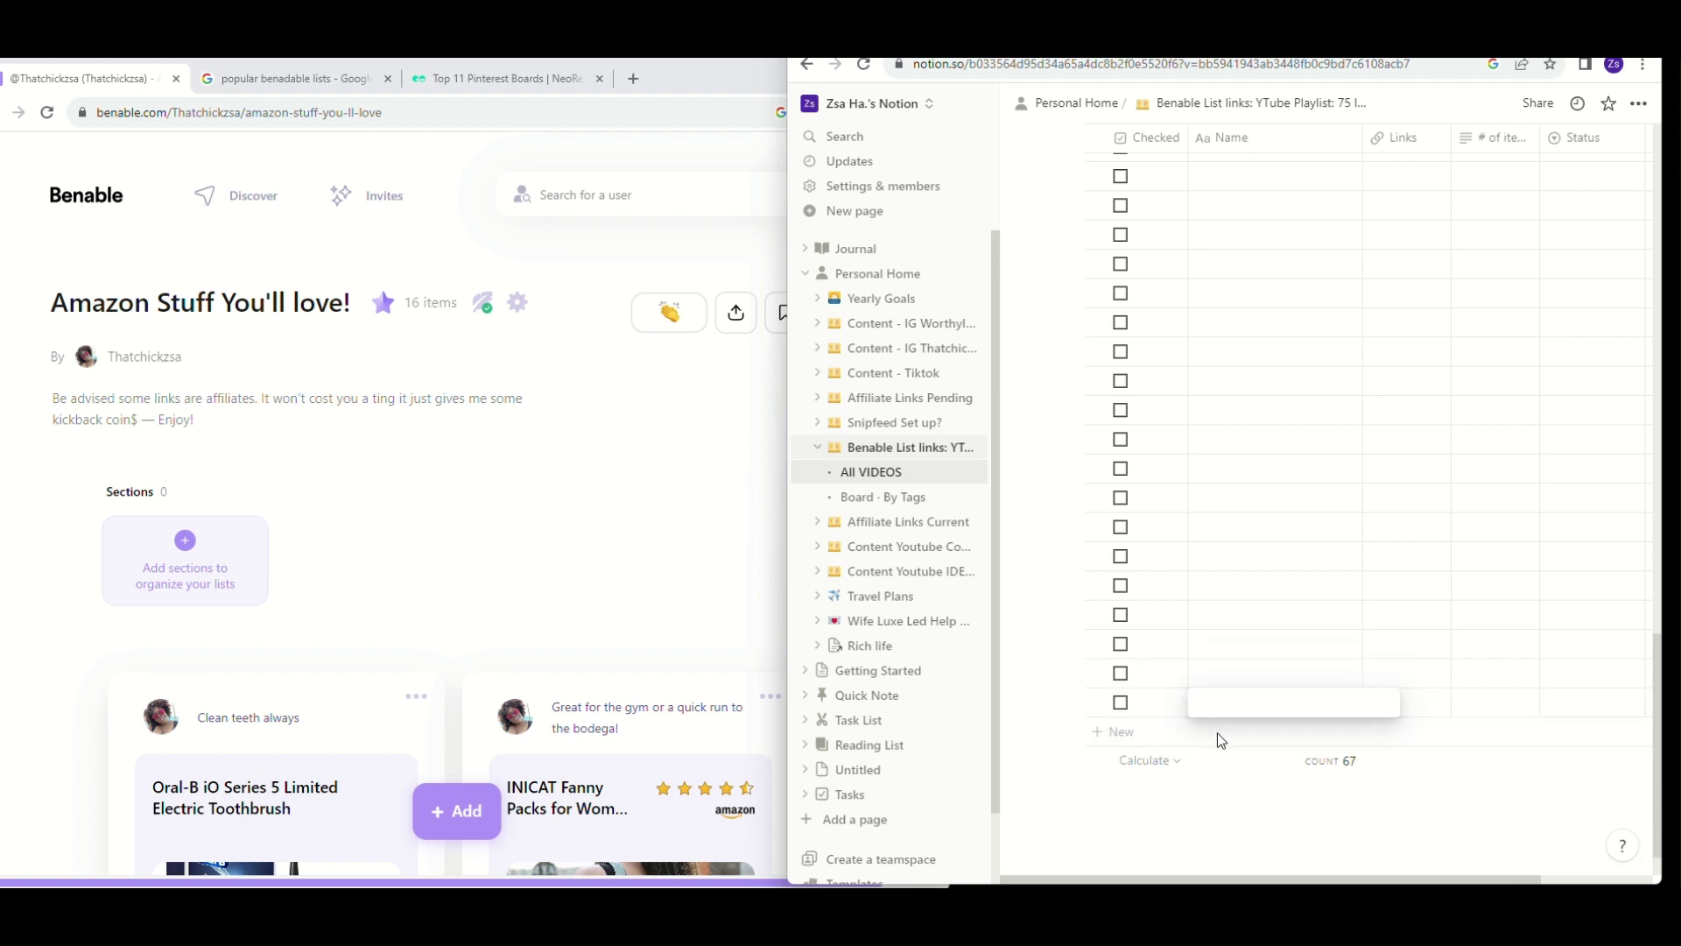
key(Escape)
click(1126, 732)
key(Escape)
click(1124, 760)
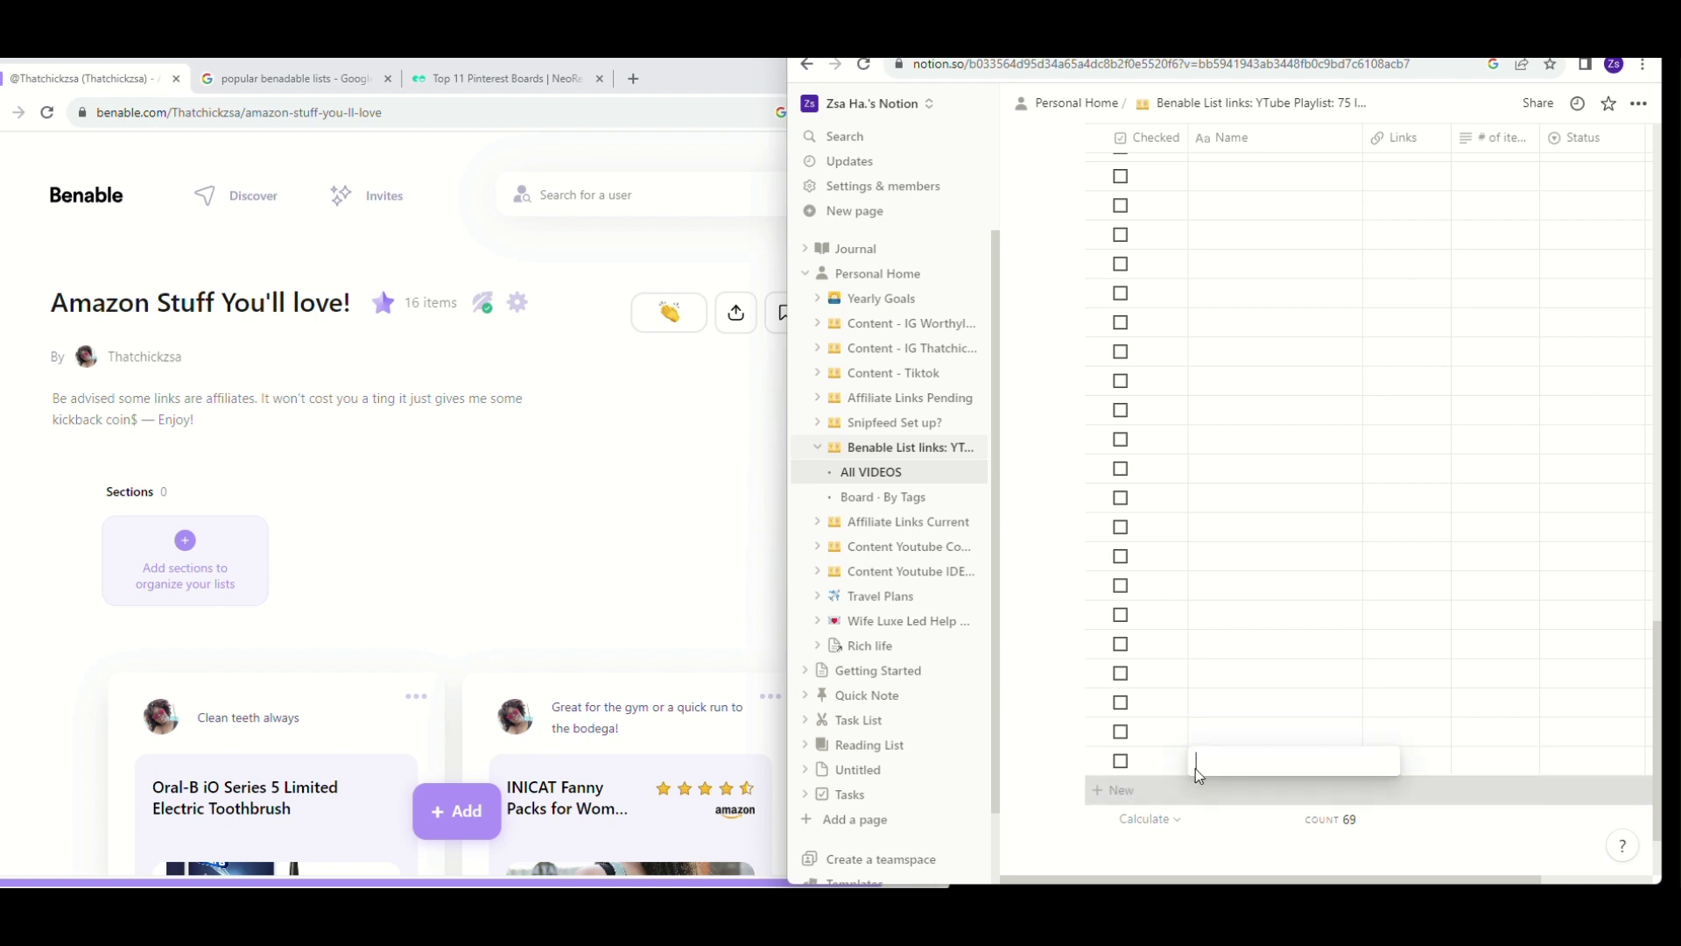
click(1119, 790)
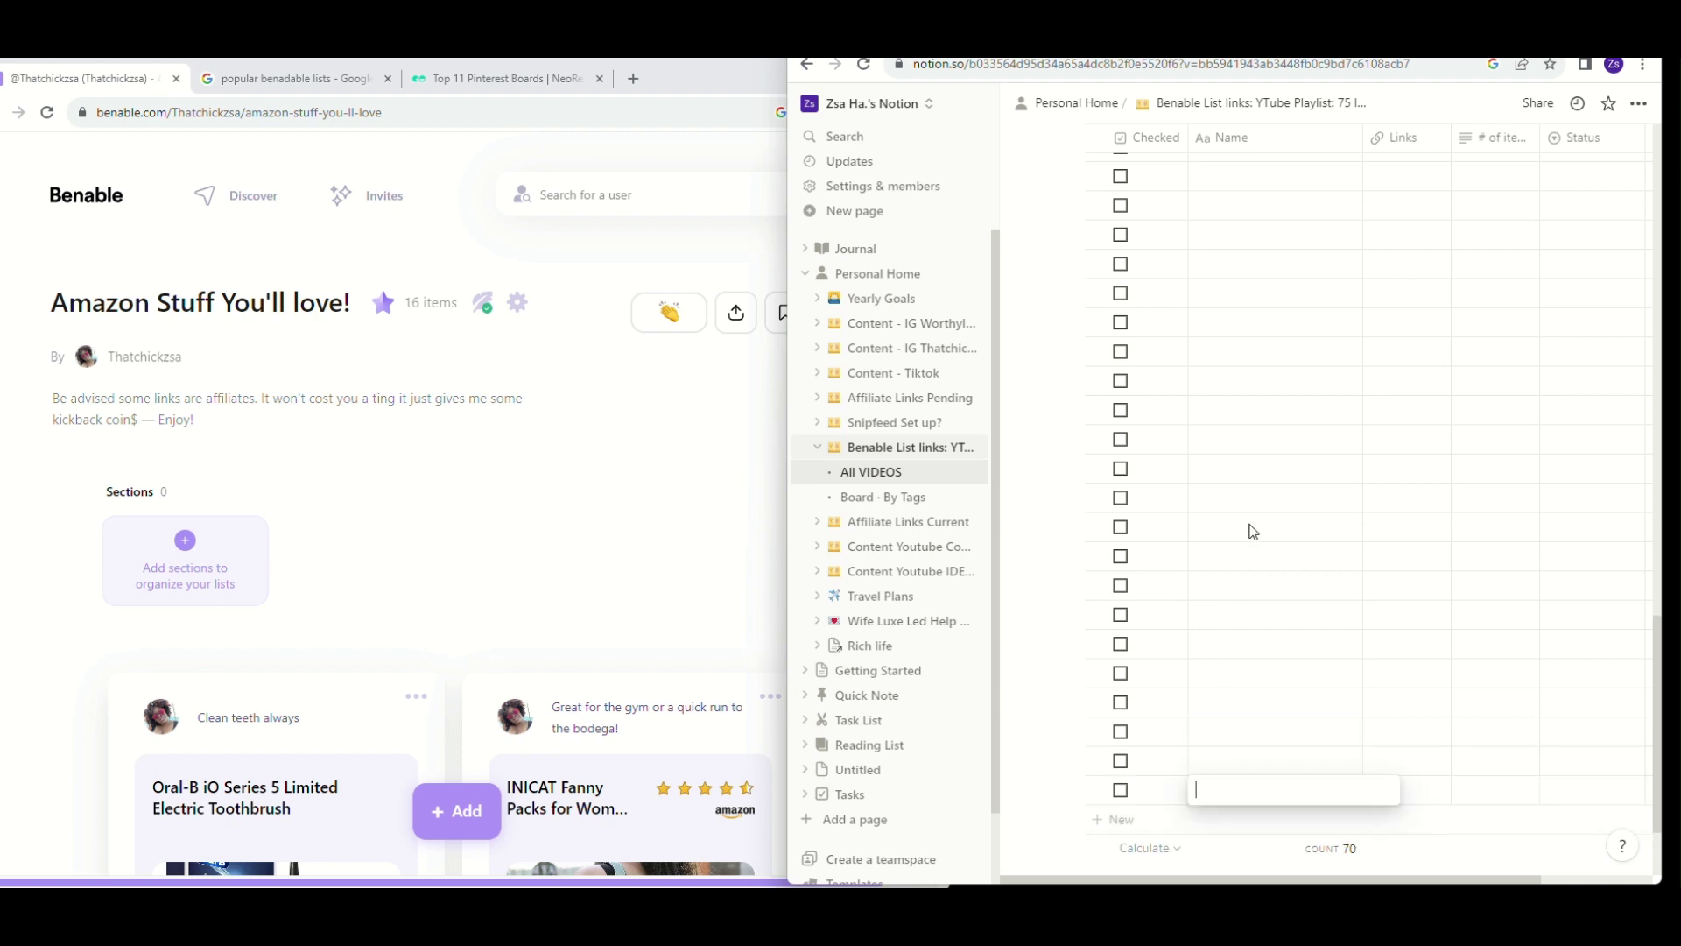
Rename the Travel entry to 'Travel items'.
key(Escape)
scroll(1314, 688, up, 15)
scroll(1313, 688, up, 5)
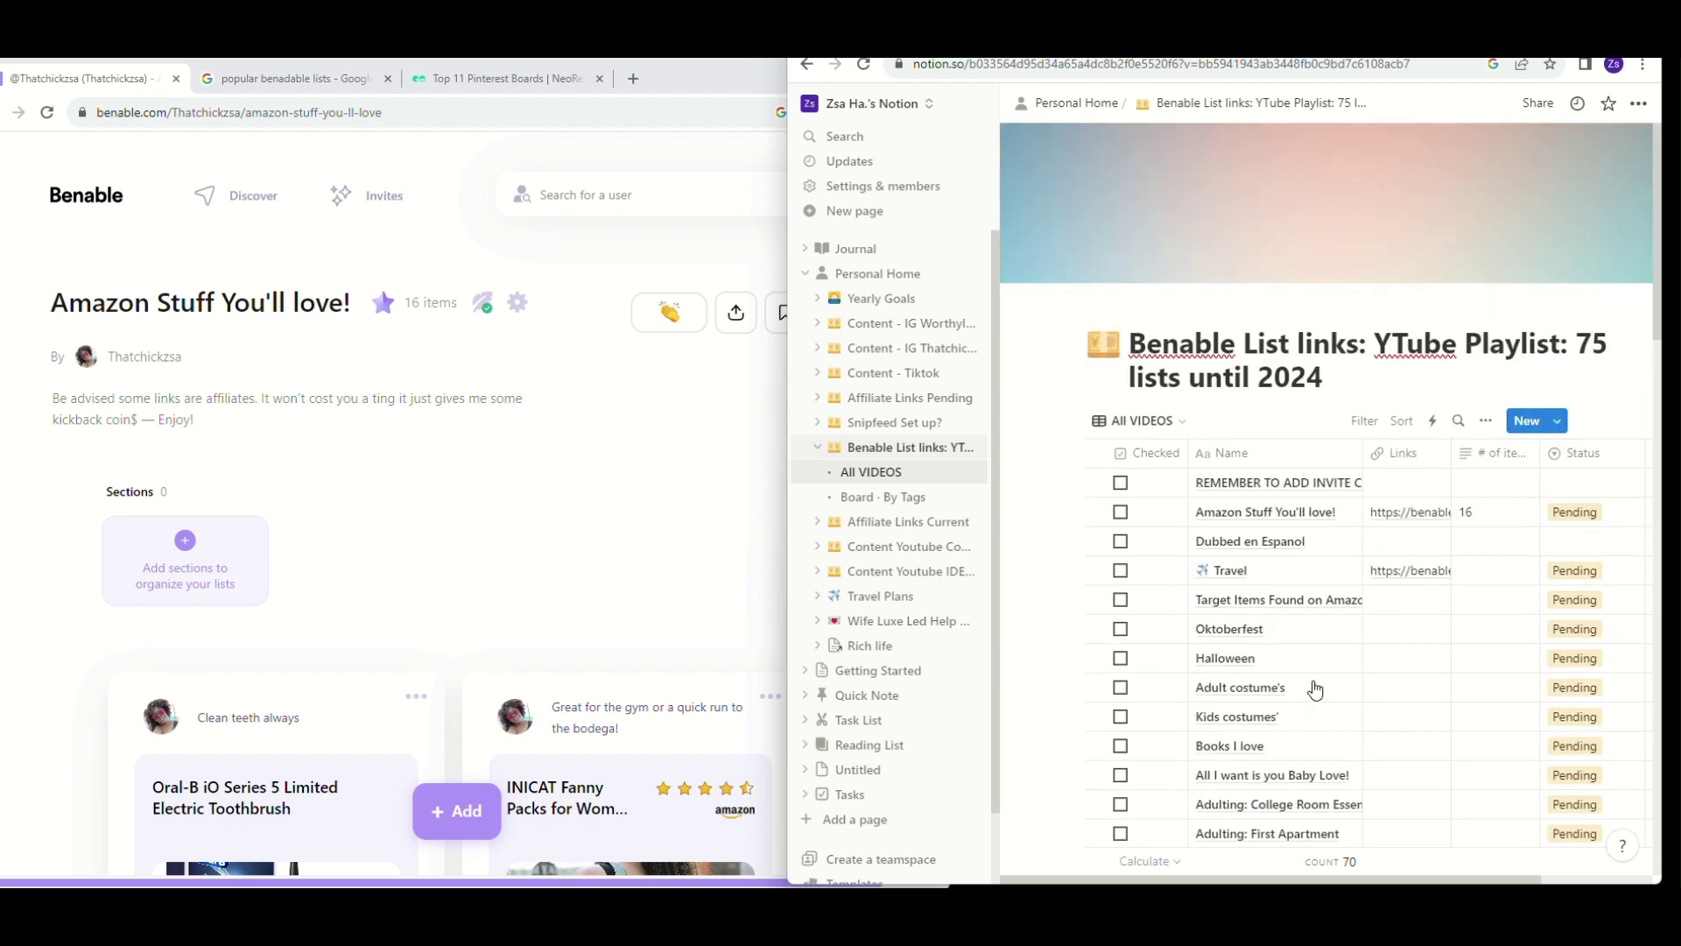
click(1272, 574)
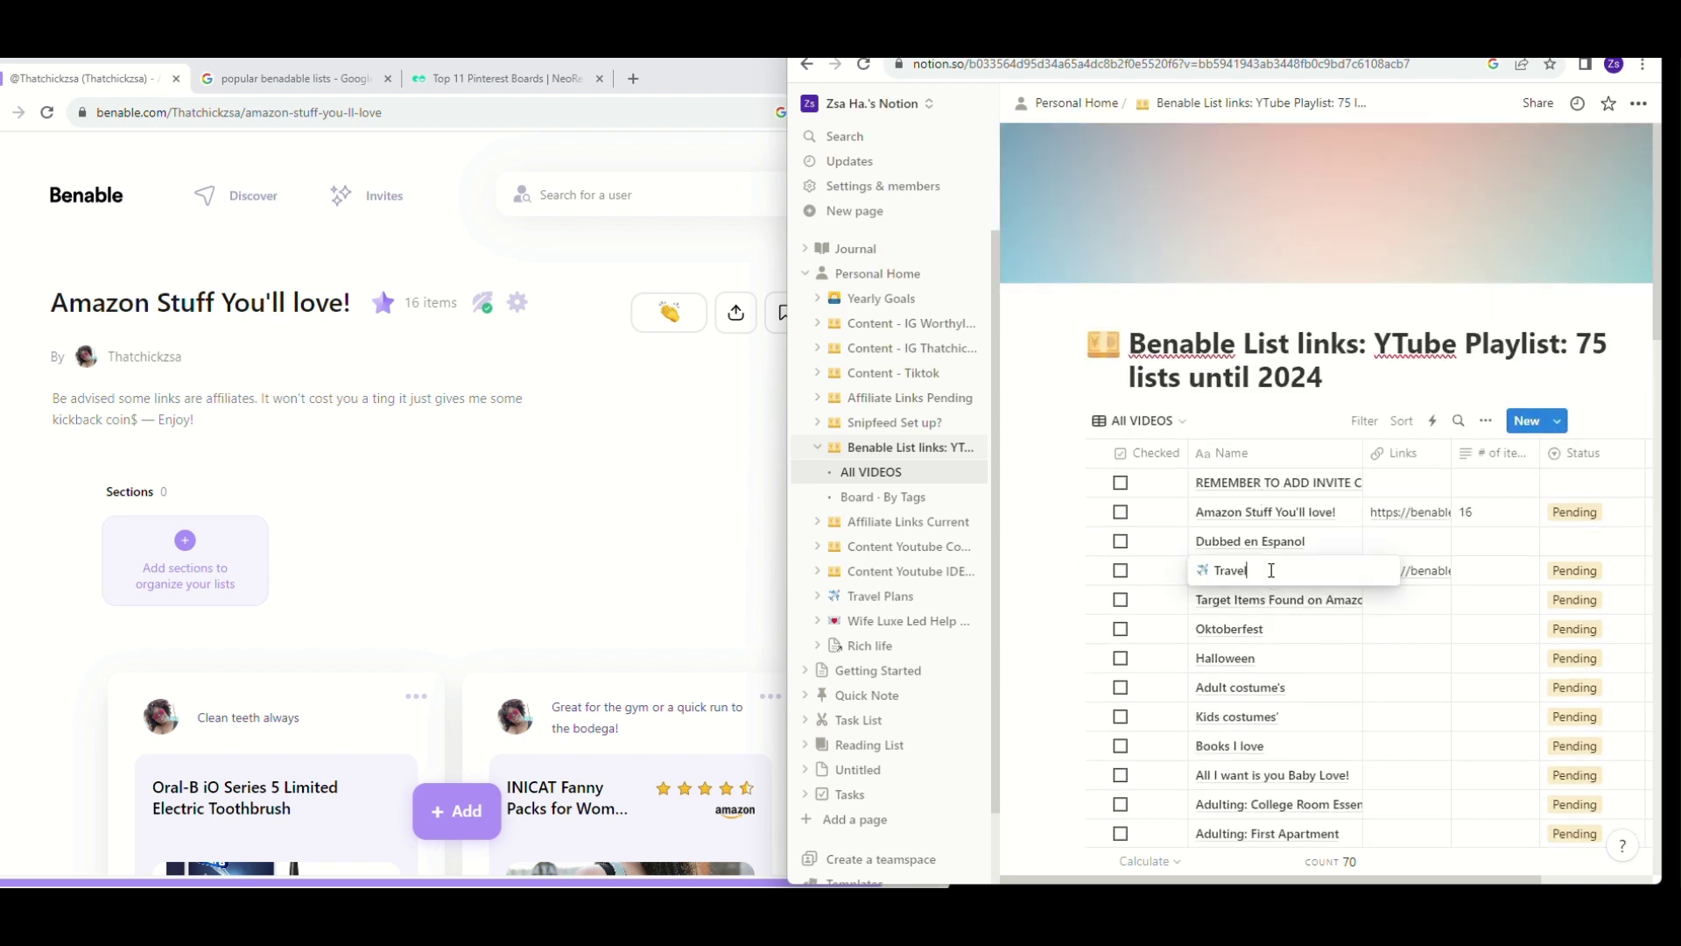
text( items)
key(Return)
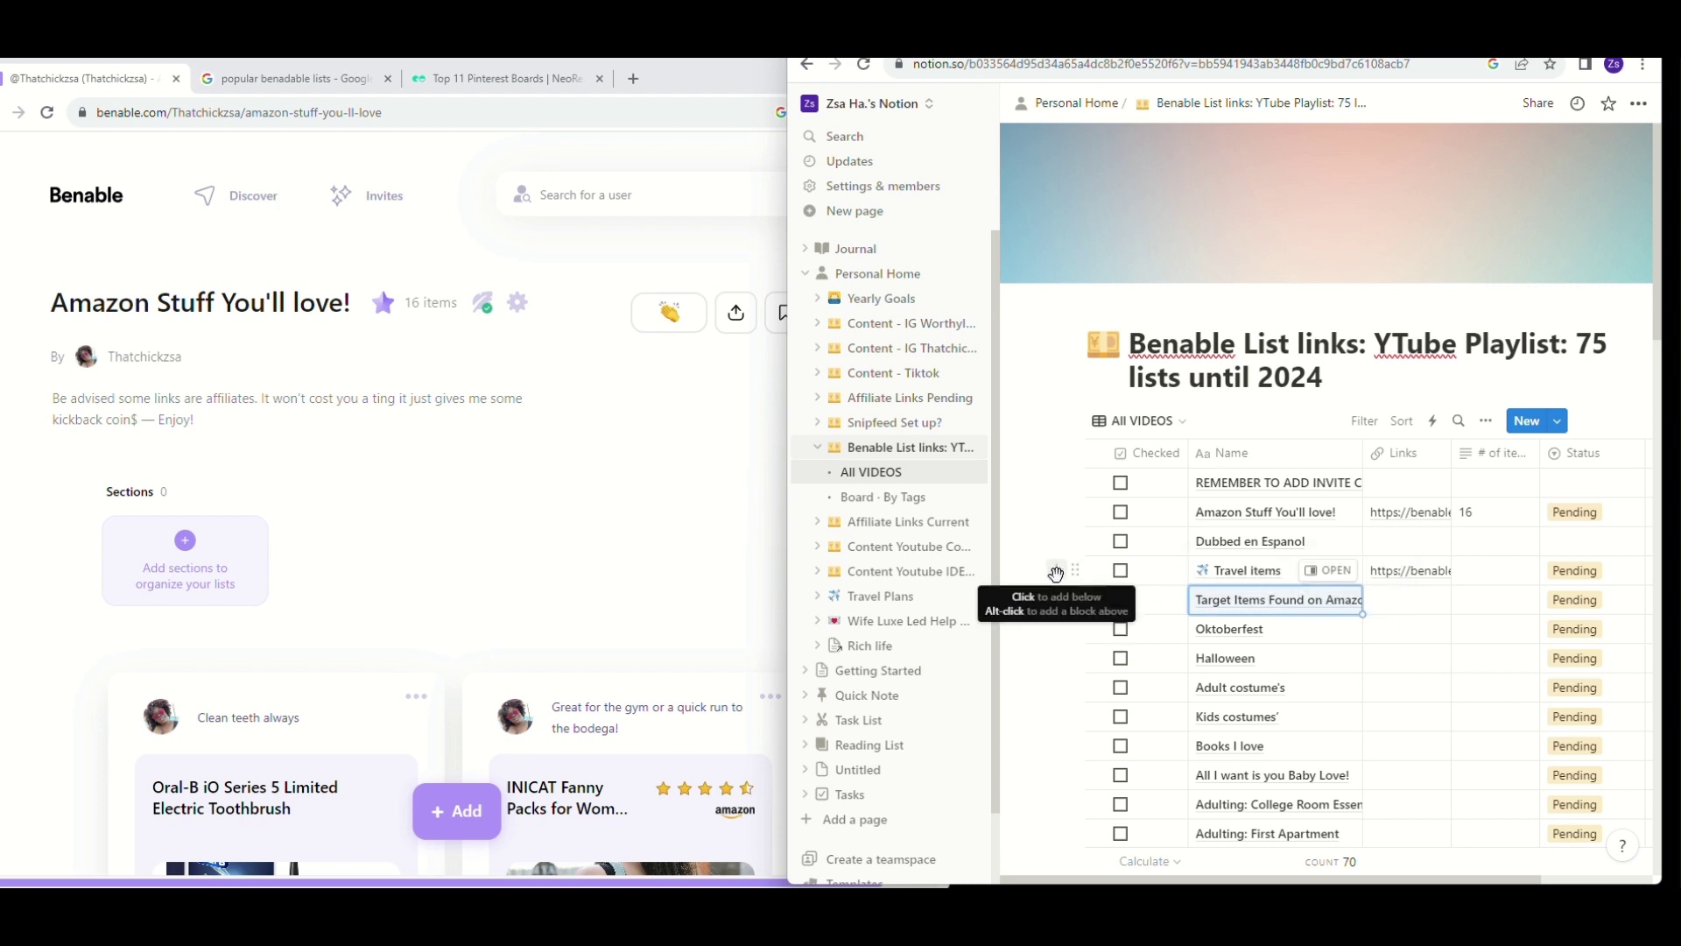
Insert a row named 'Travel Destinations' directly below Travel items.
click(1057, 574)
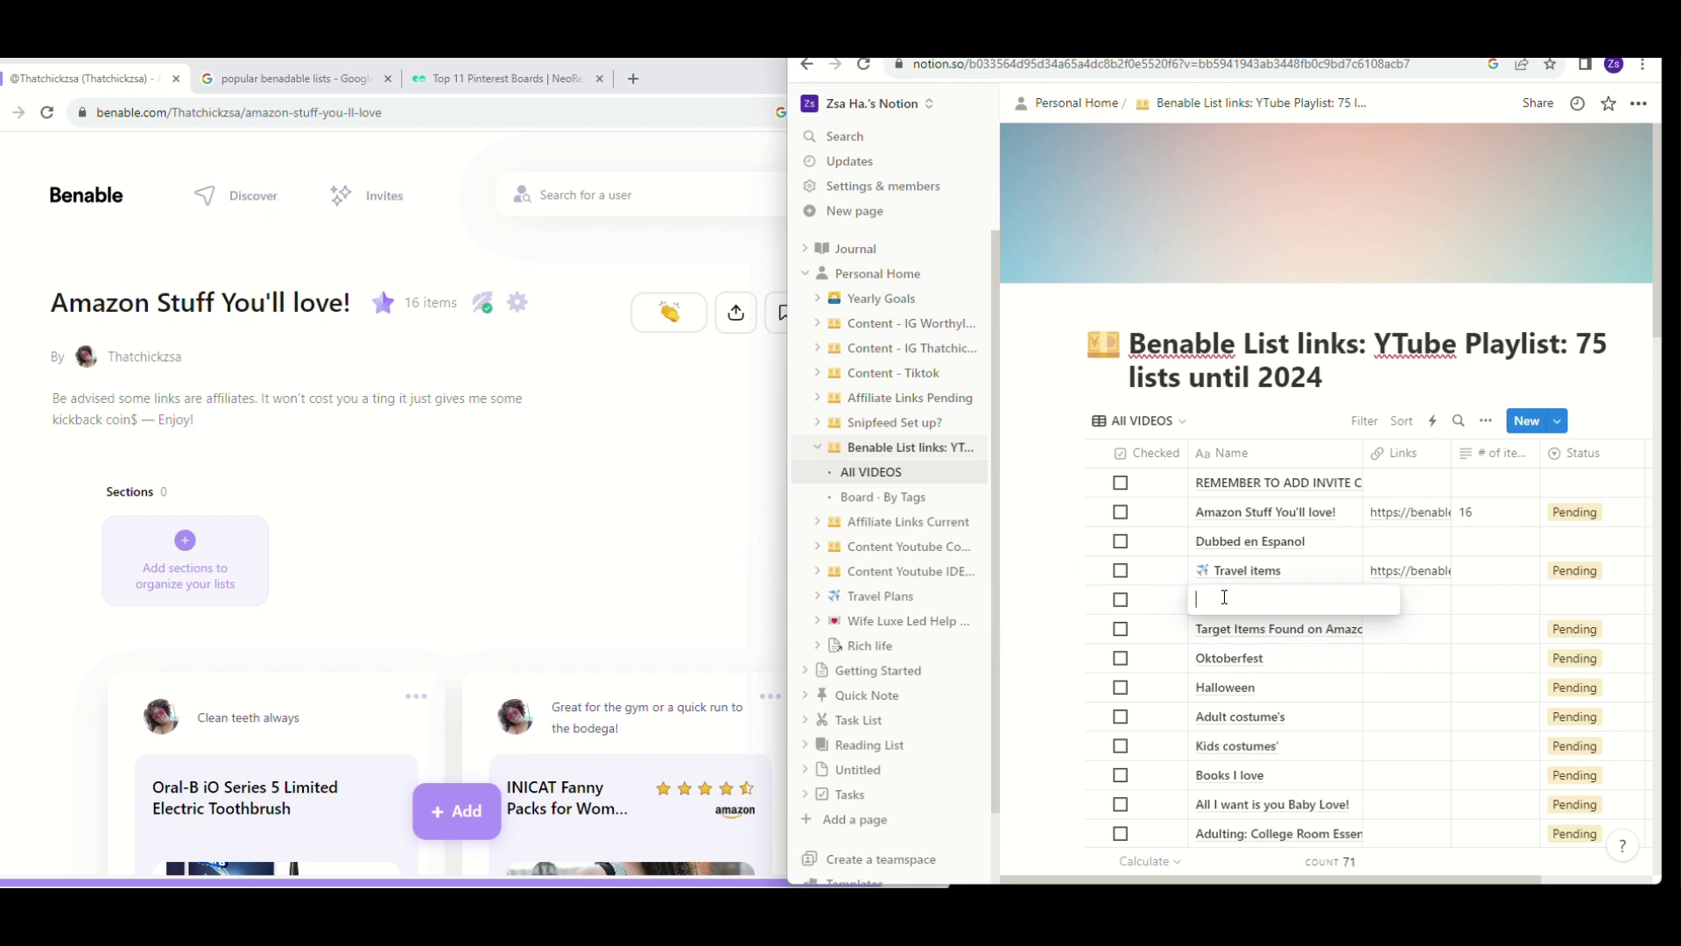
text(Travel Destinations)
key(Return)
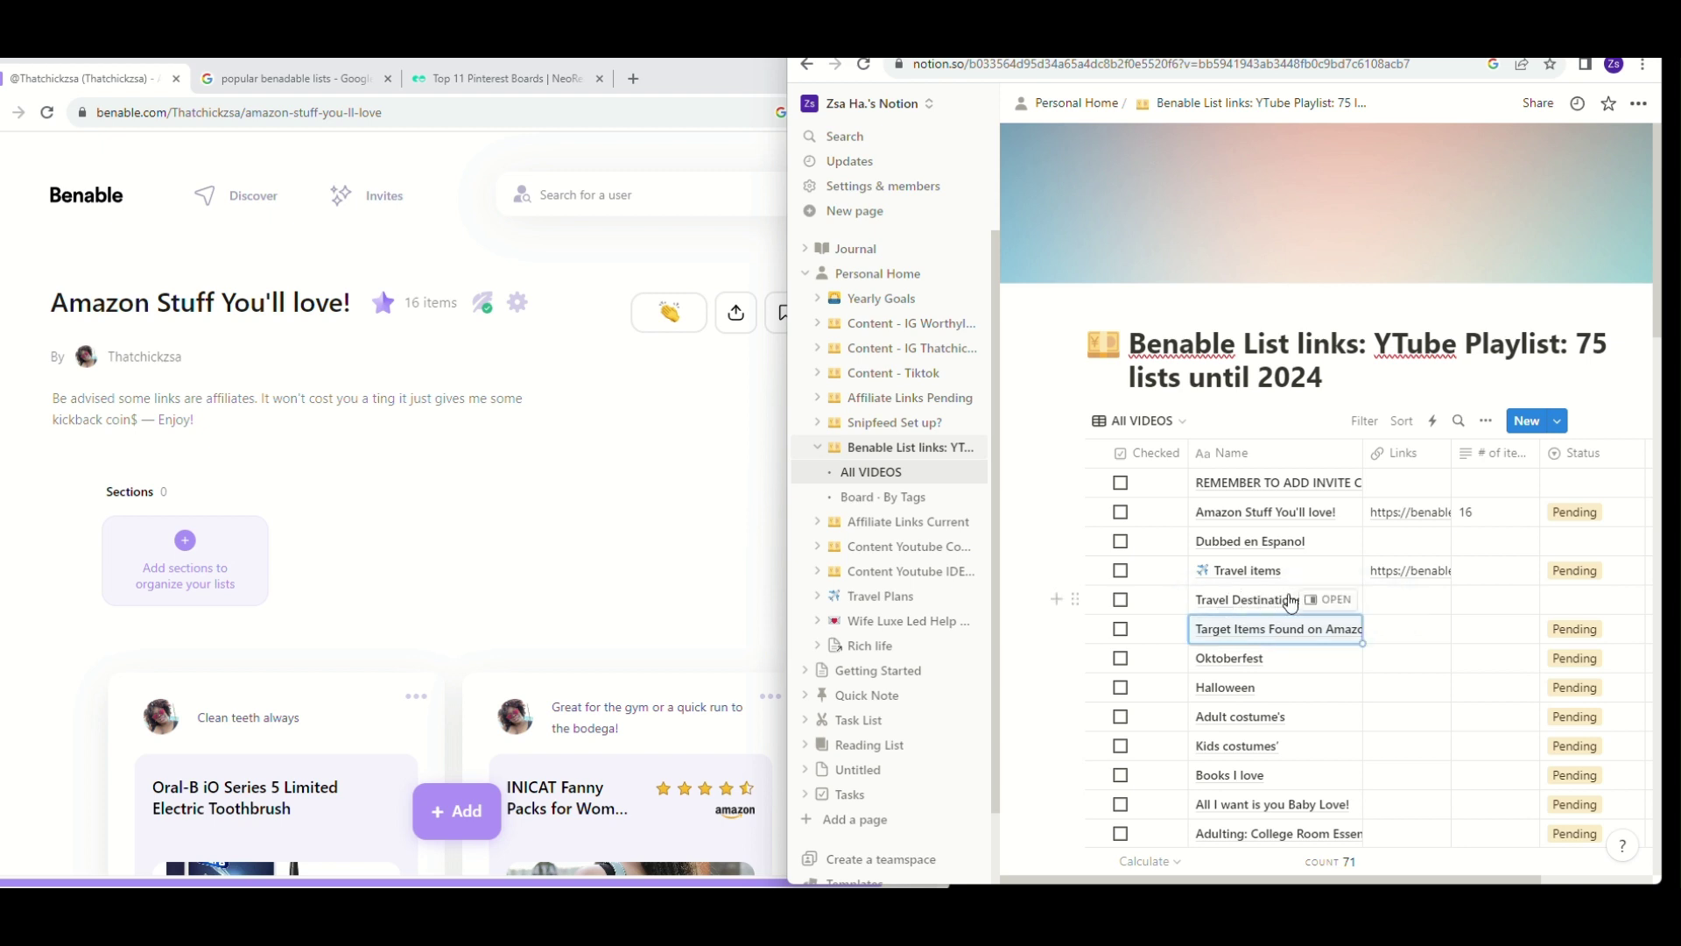
scroll(1158, 606, down, 1)
scroll(1220, 592, down, 6)
scroll(1325, 612, down, 5)
scroll(1332, 613, up, 10)
scroll(1335, 617, up, 2)
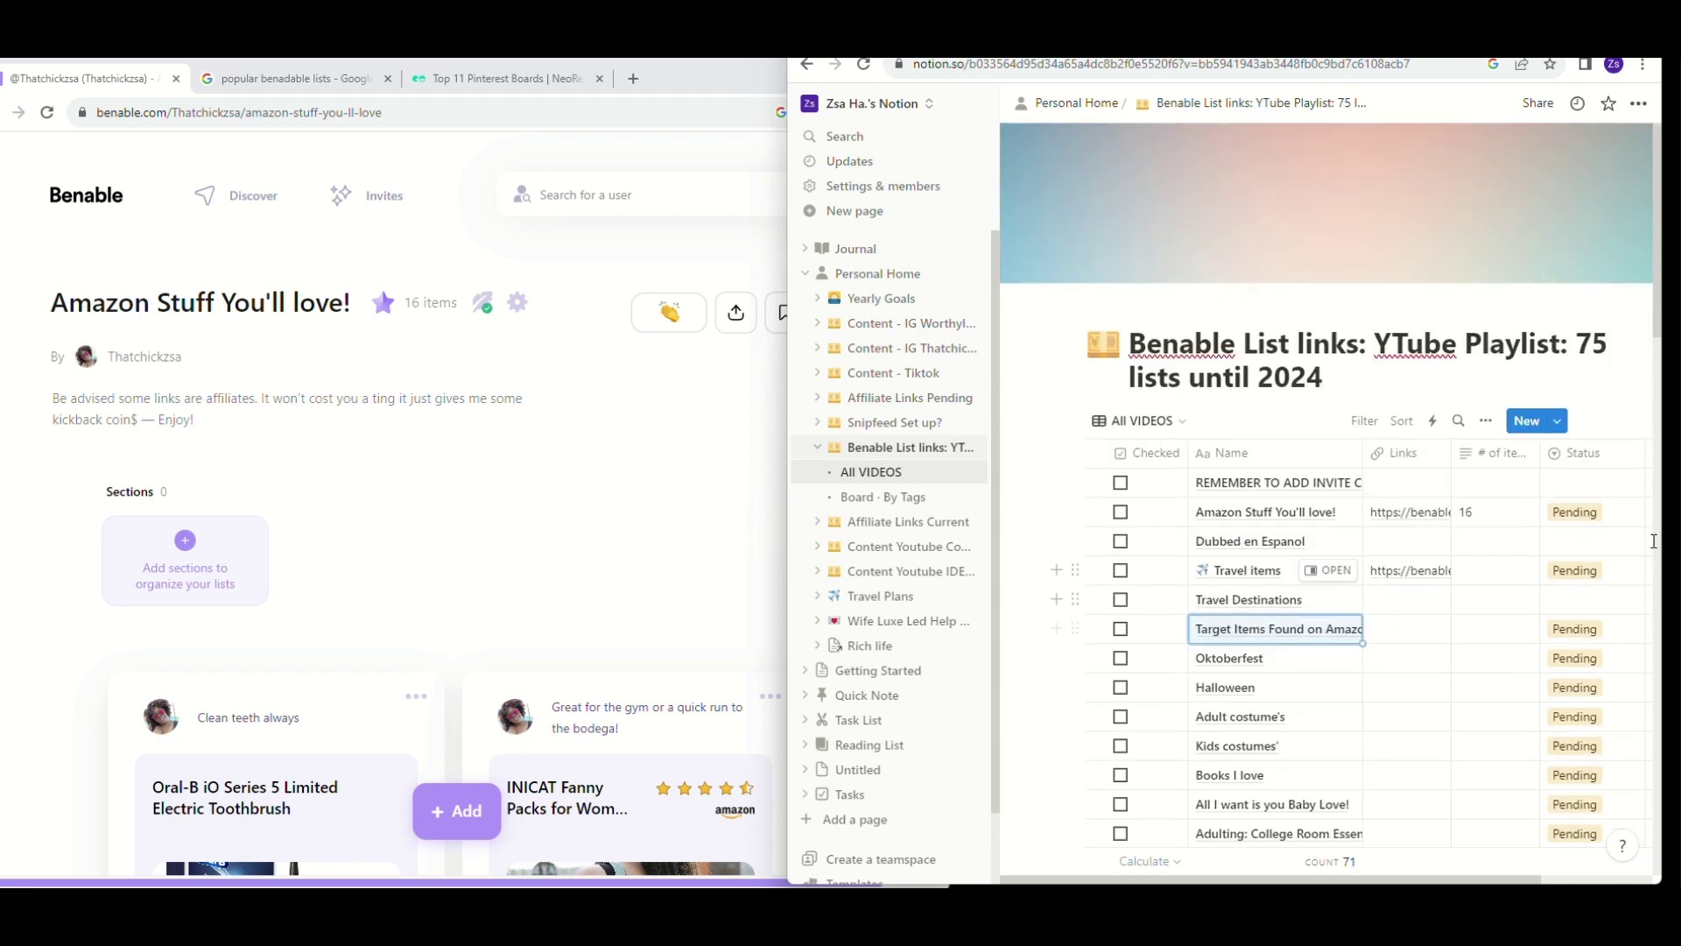
Clear the Status of the three rows below Amazon Stuff.
click(1610, 525)
key(Escape)
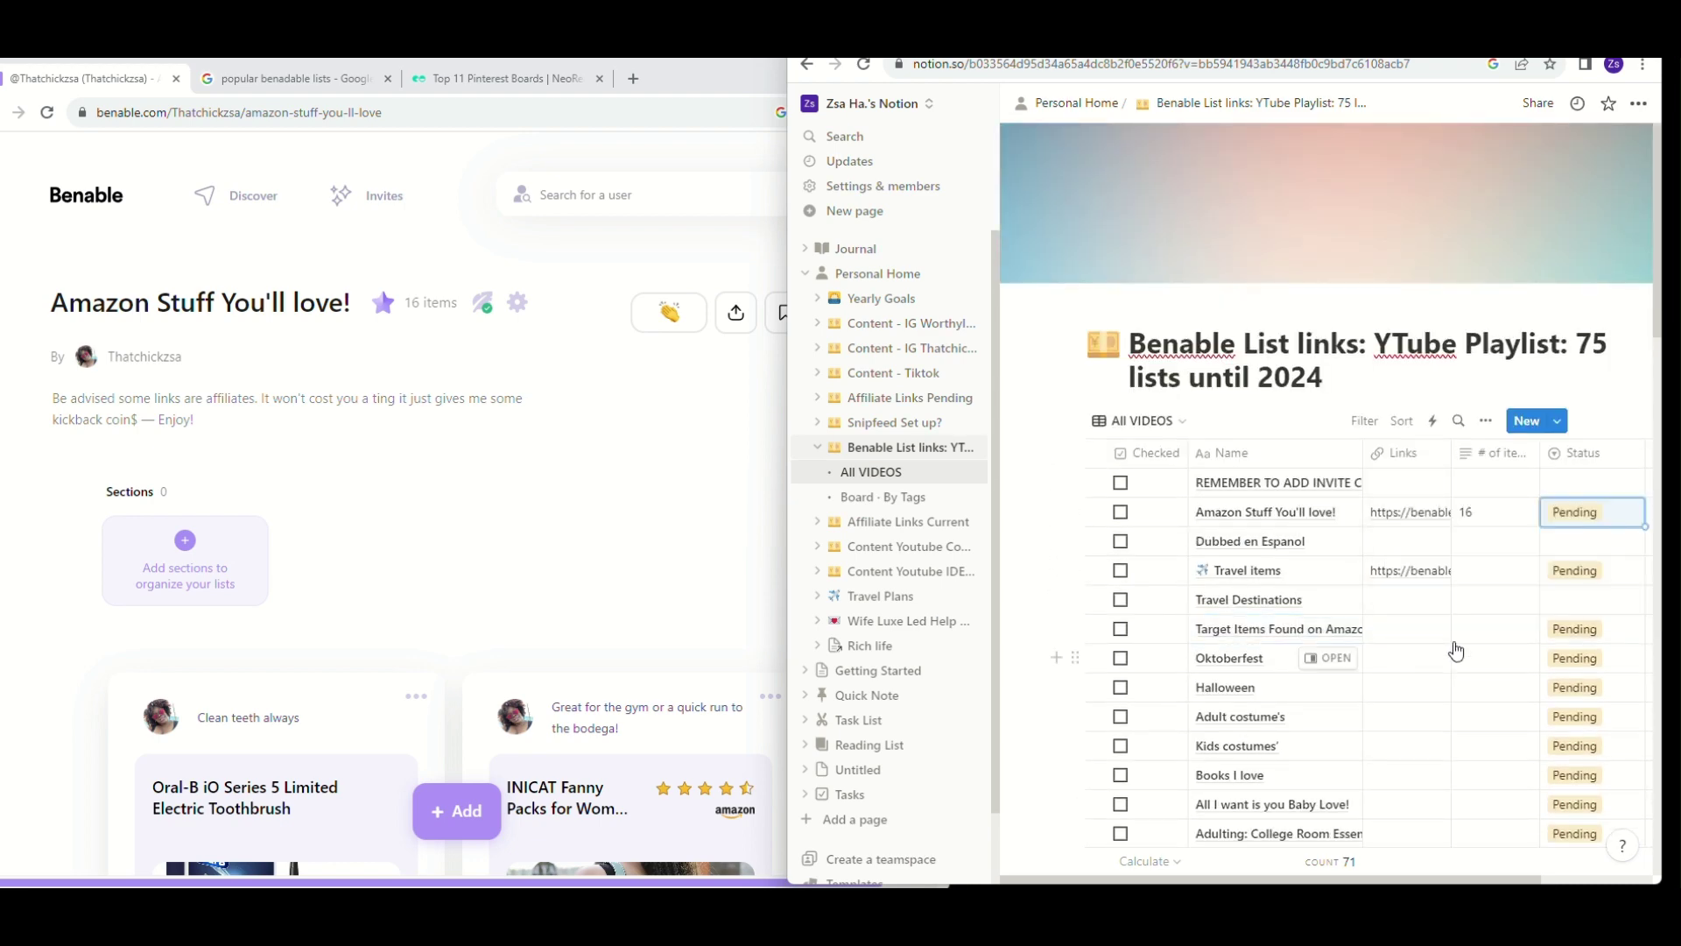
drag(1614, 540, 1586, 595)
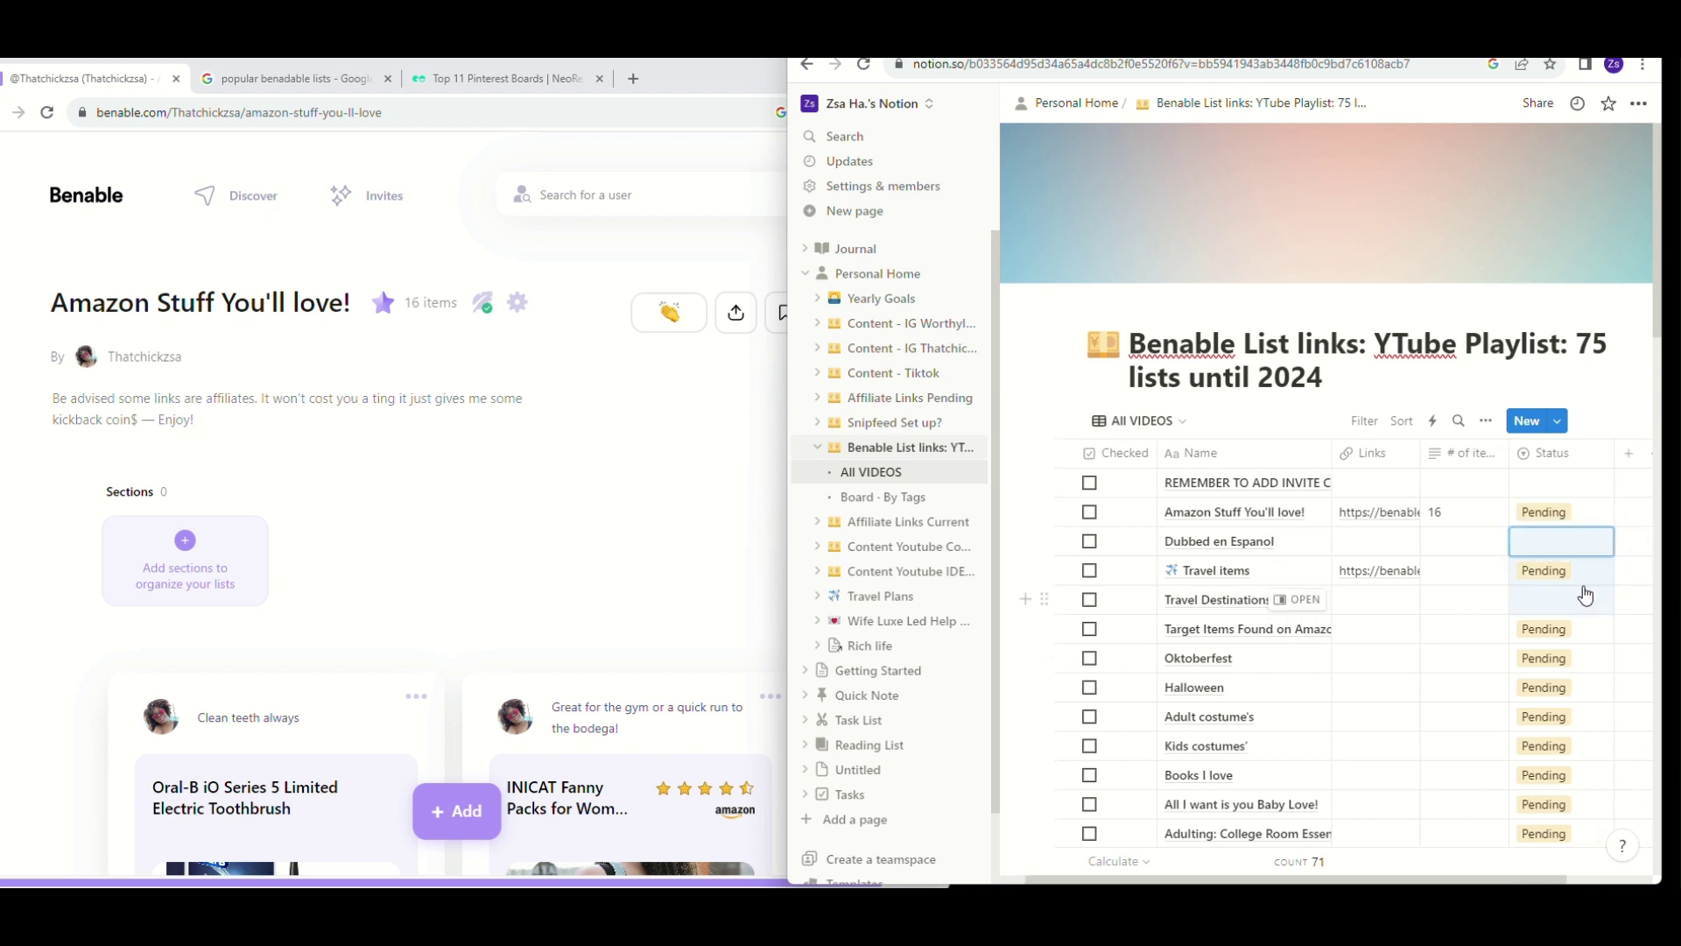
key(Delete)
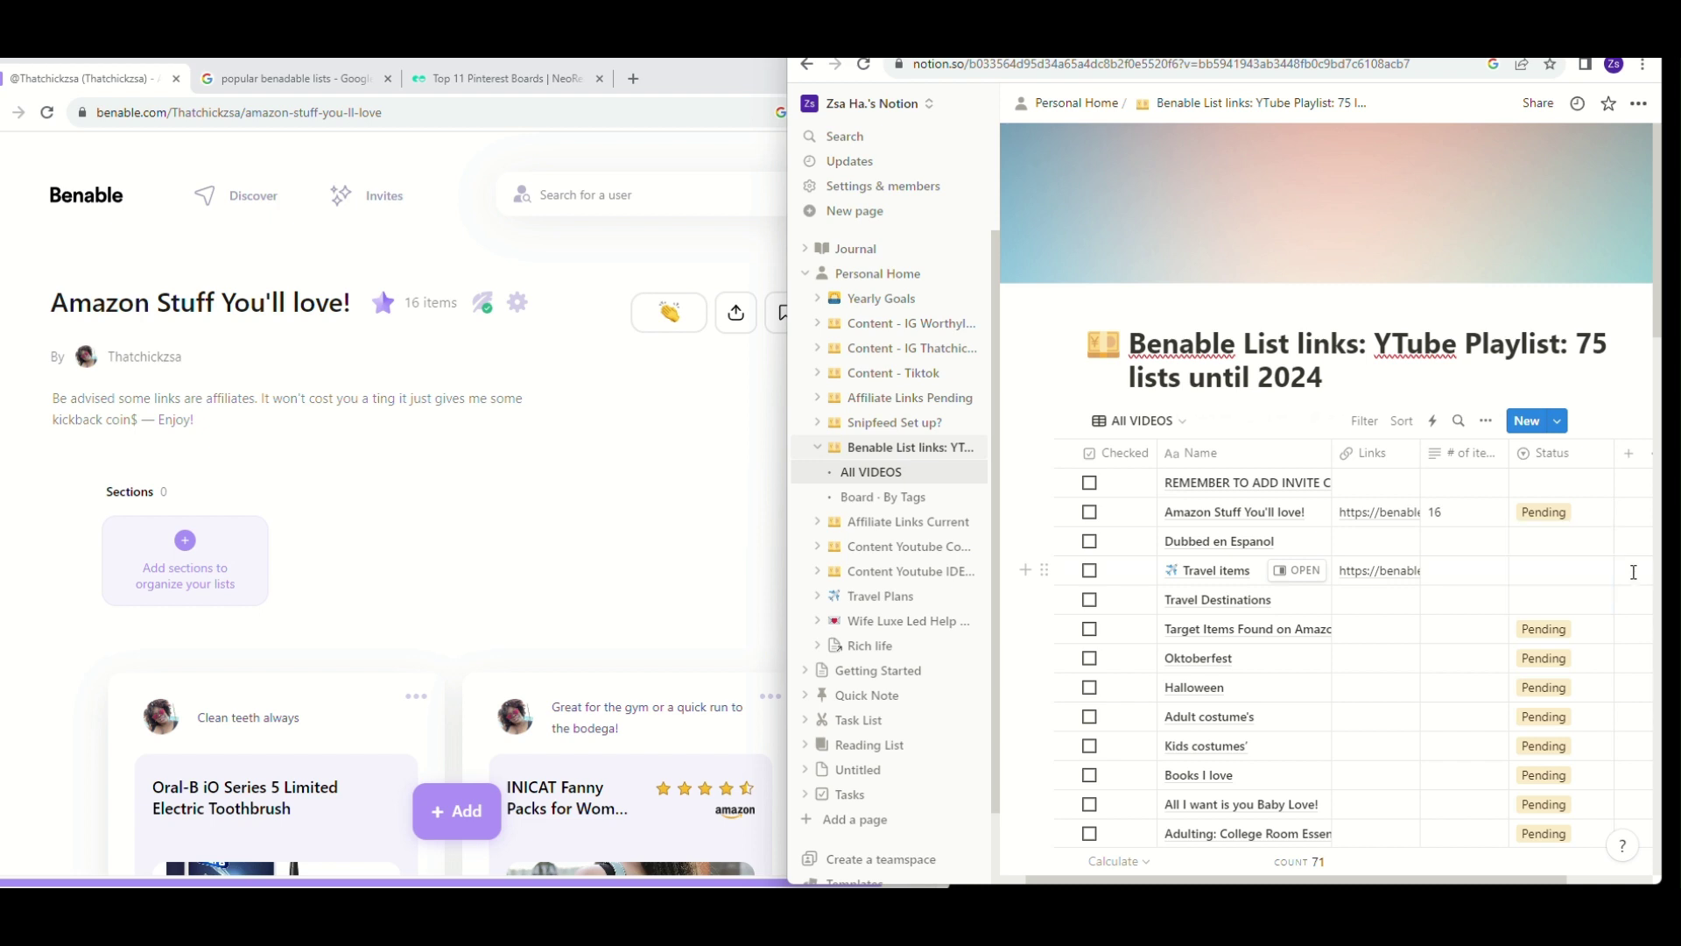
Copy Pending into Dubbed en Espanol, Travel items and Travel Destinations.
click(1595, 518)
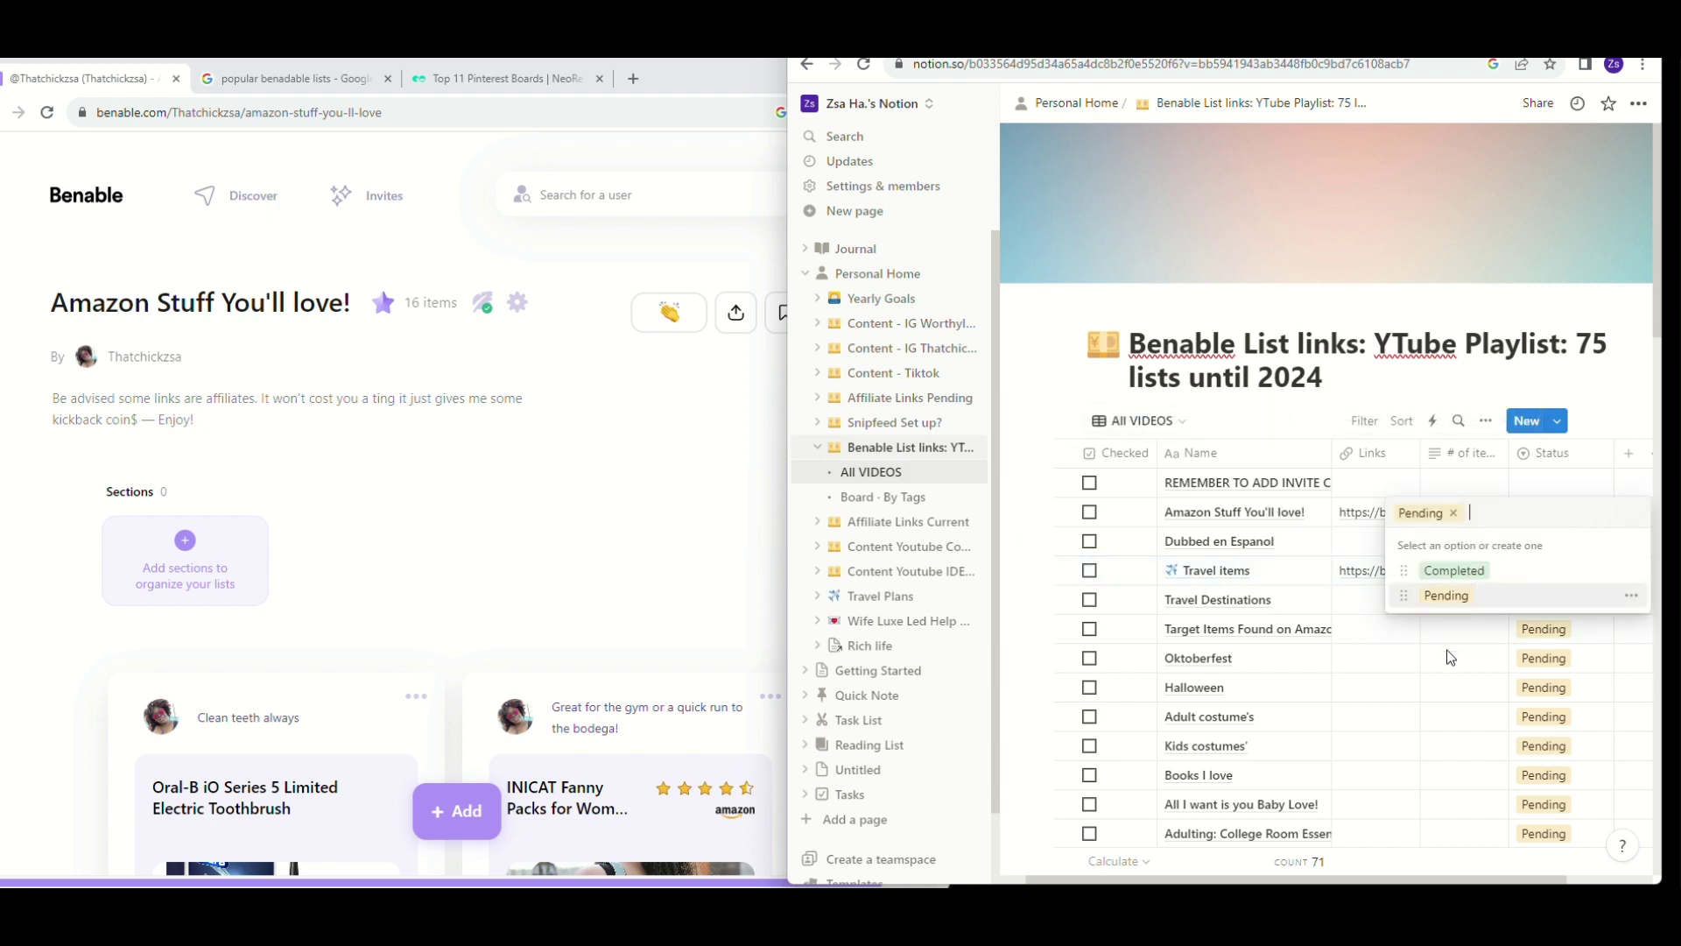
key(Escape)
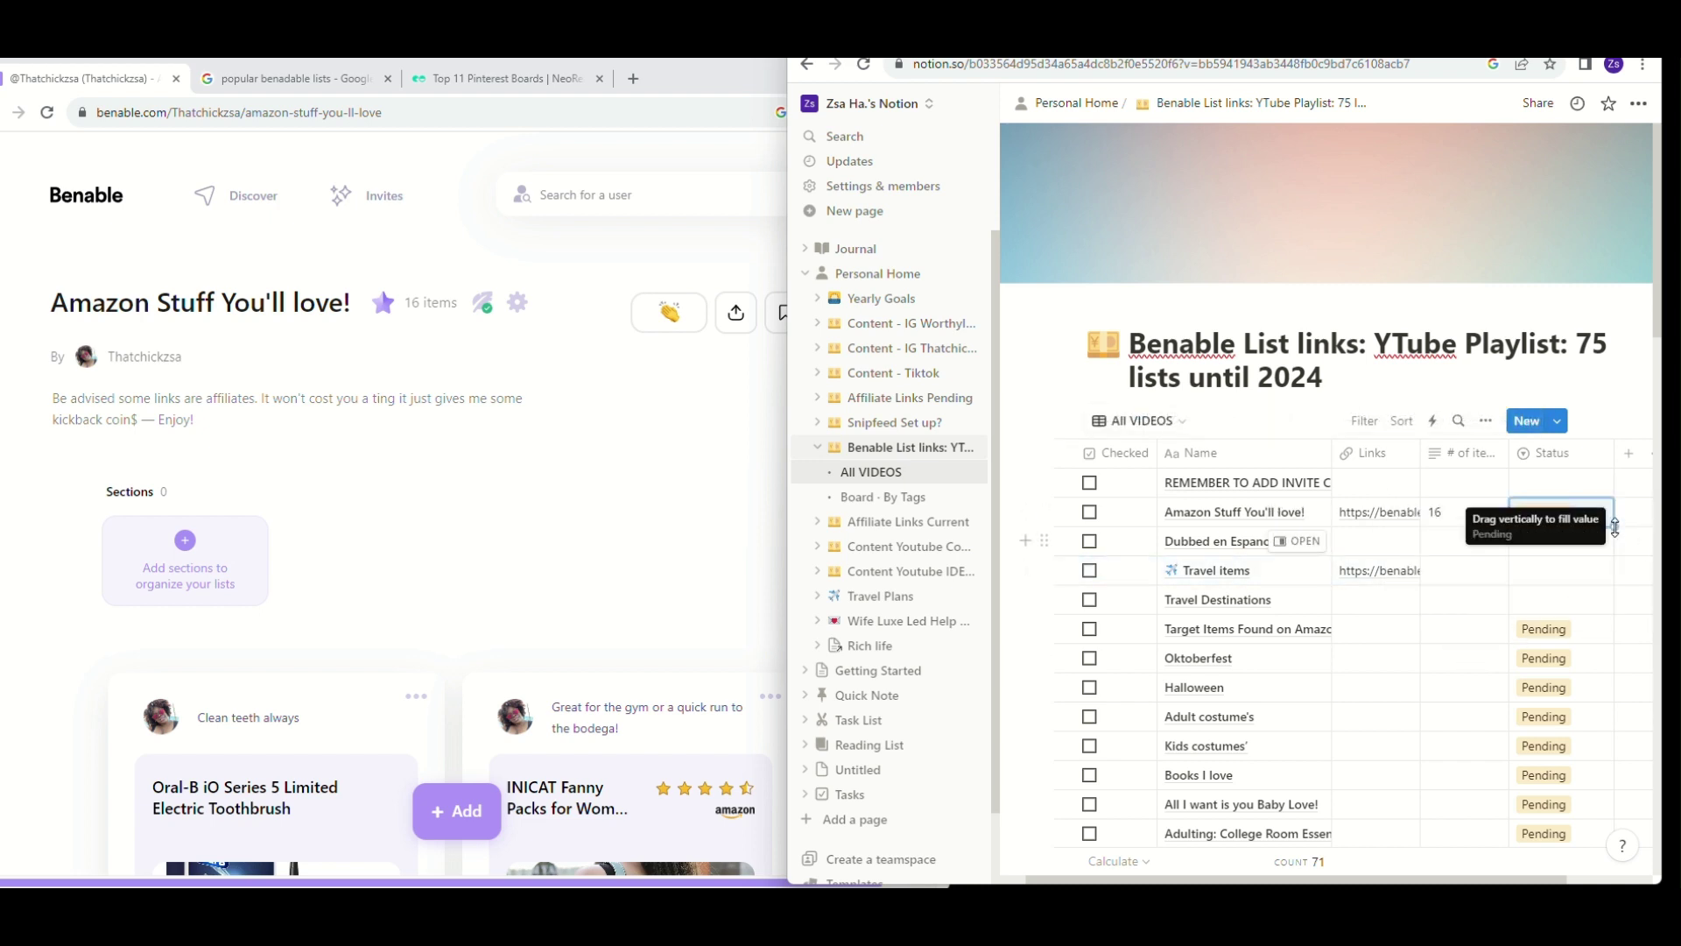
drag(1615, 525, 1567, 552)
click(1556, 566)
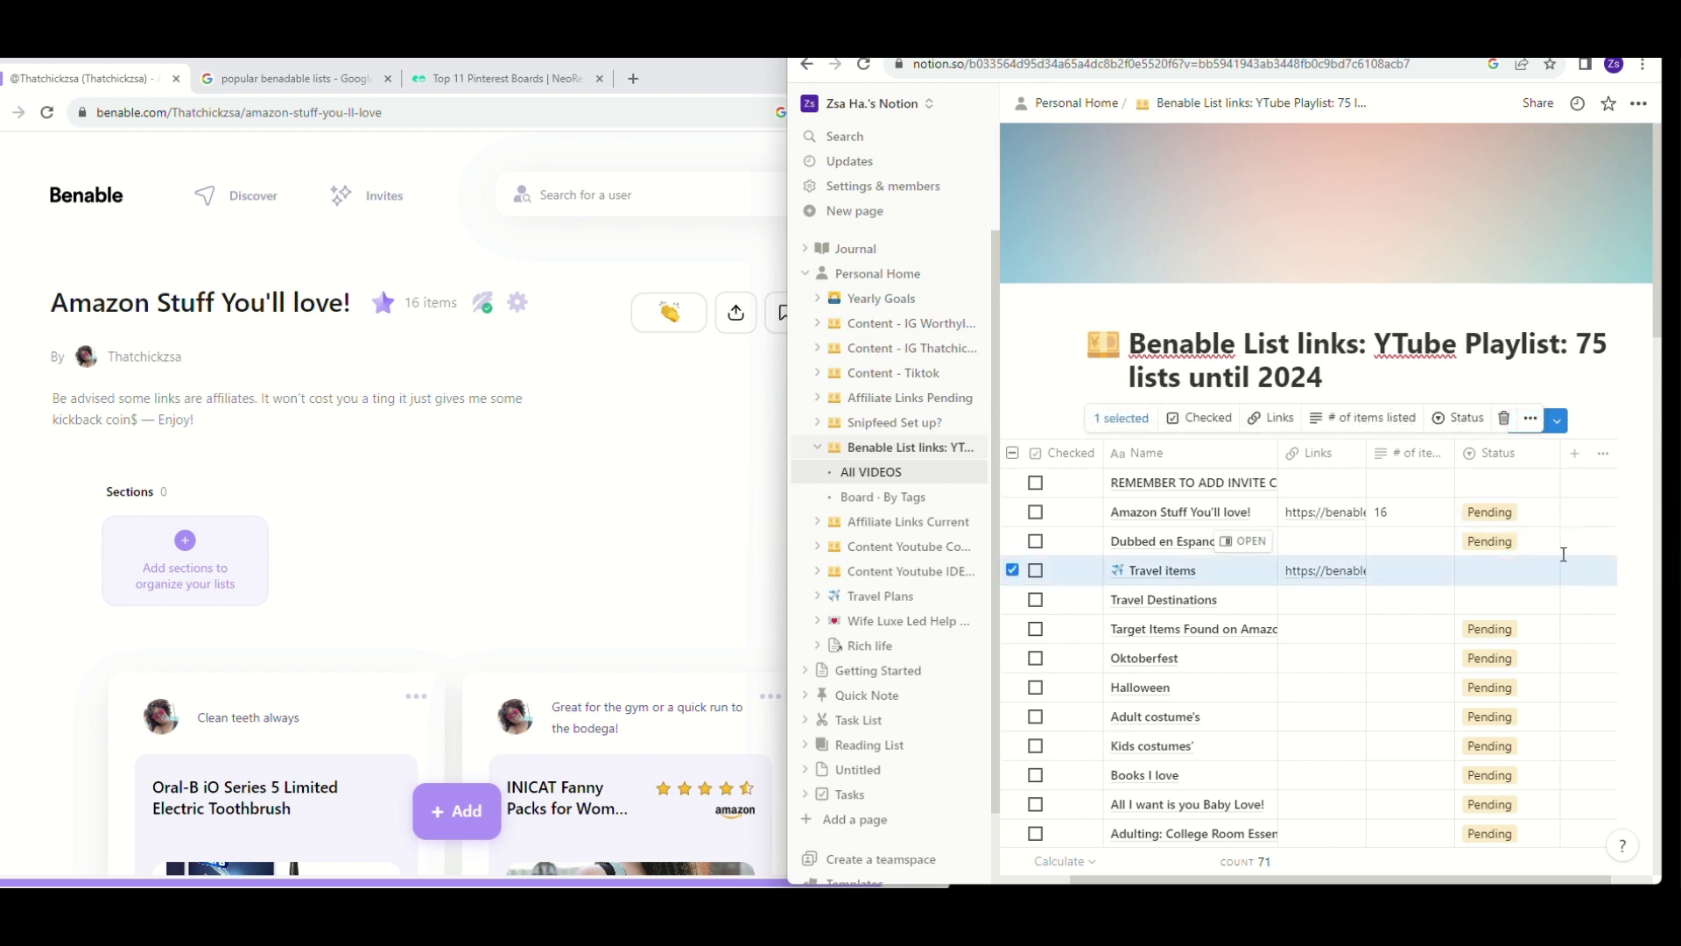
click(1556, 566)
key(Escape)
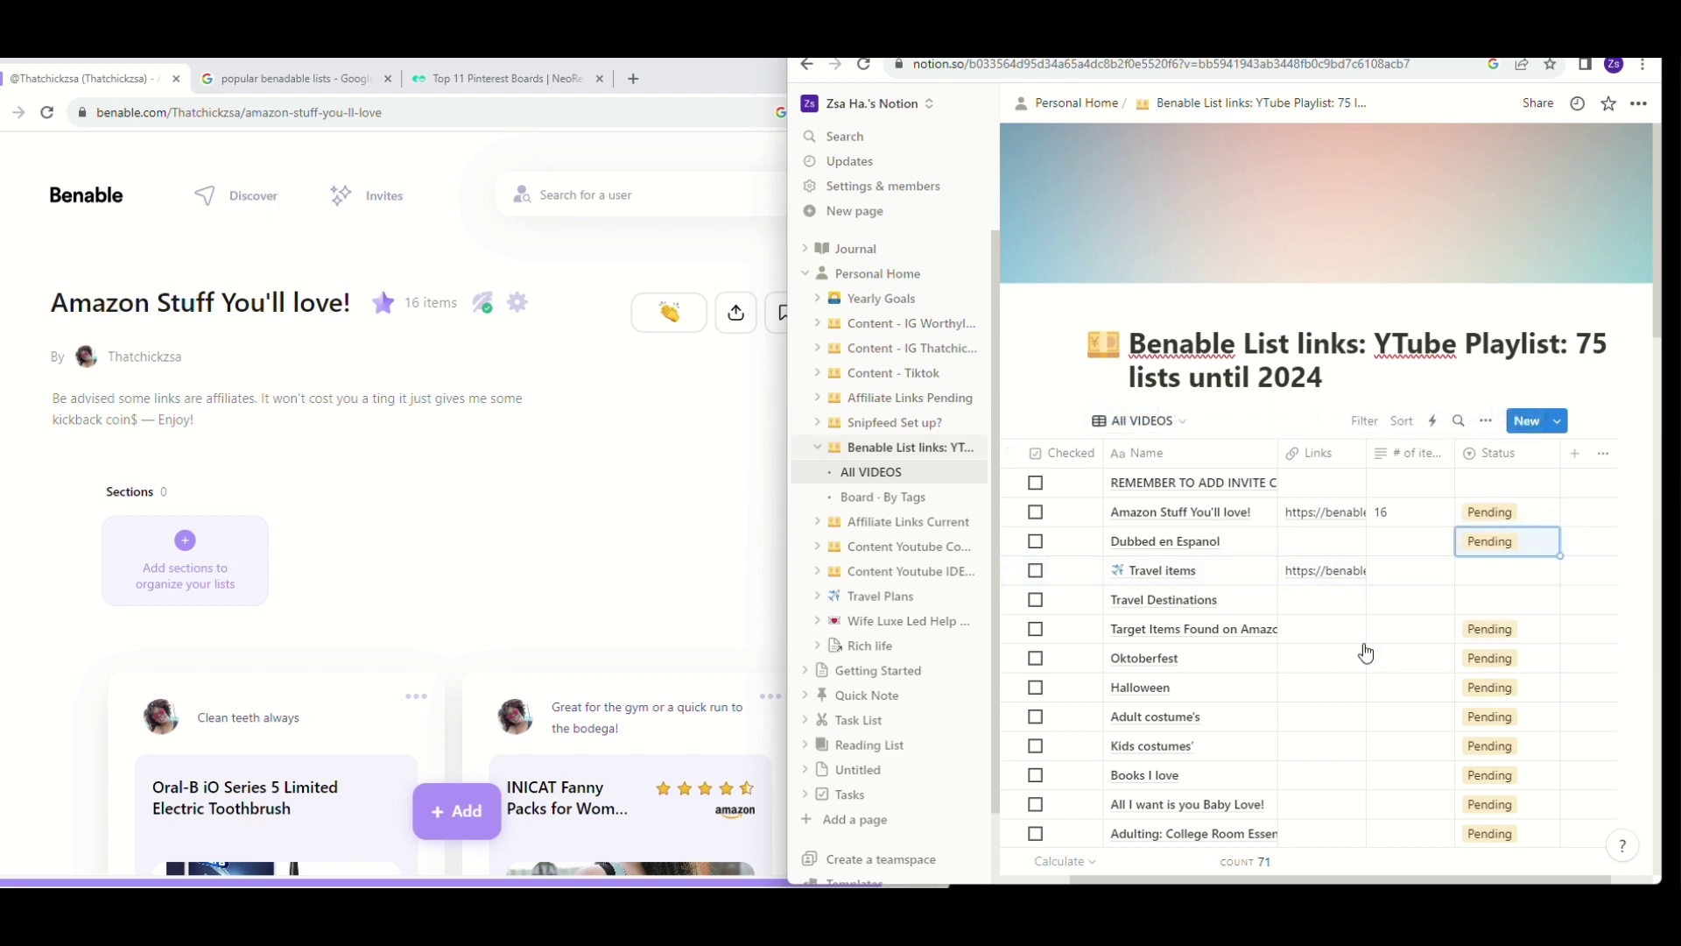
drag(1559, 583, 1546, 605)
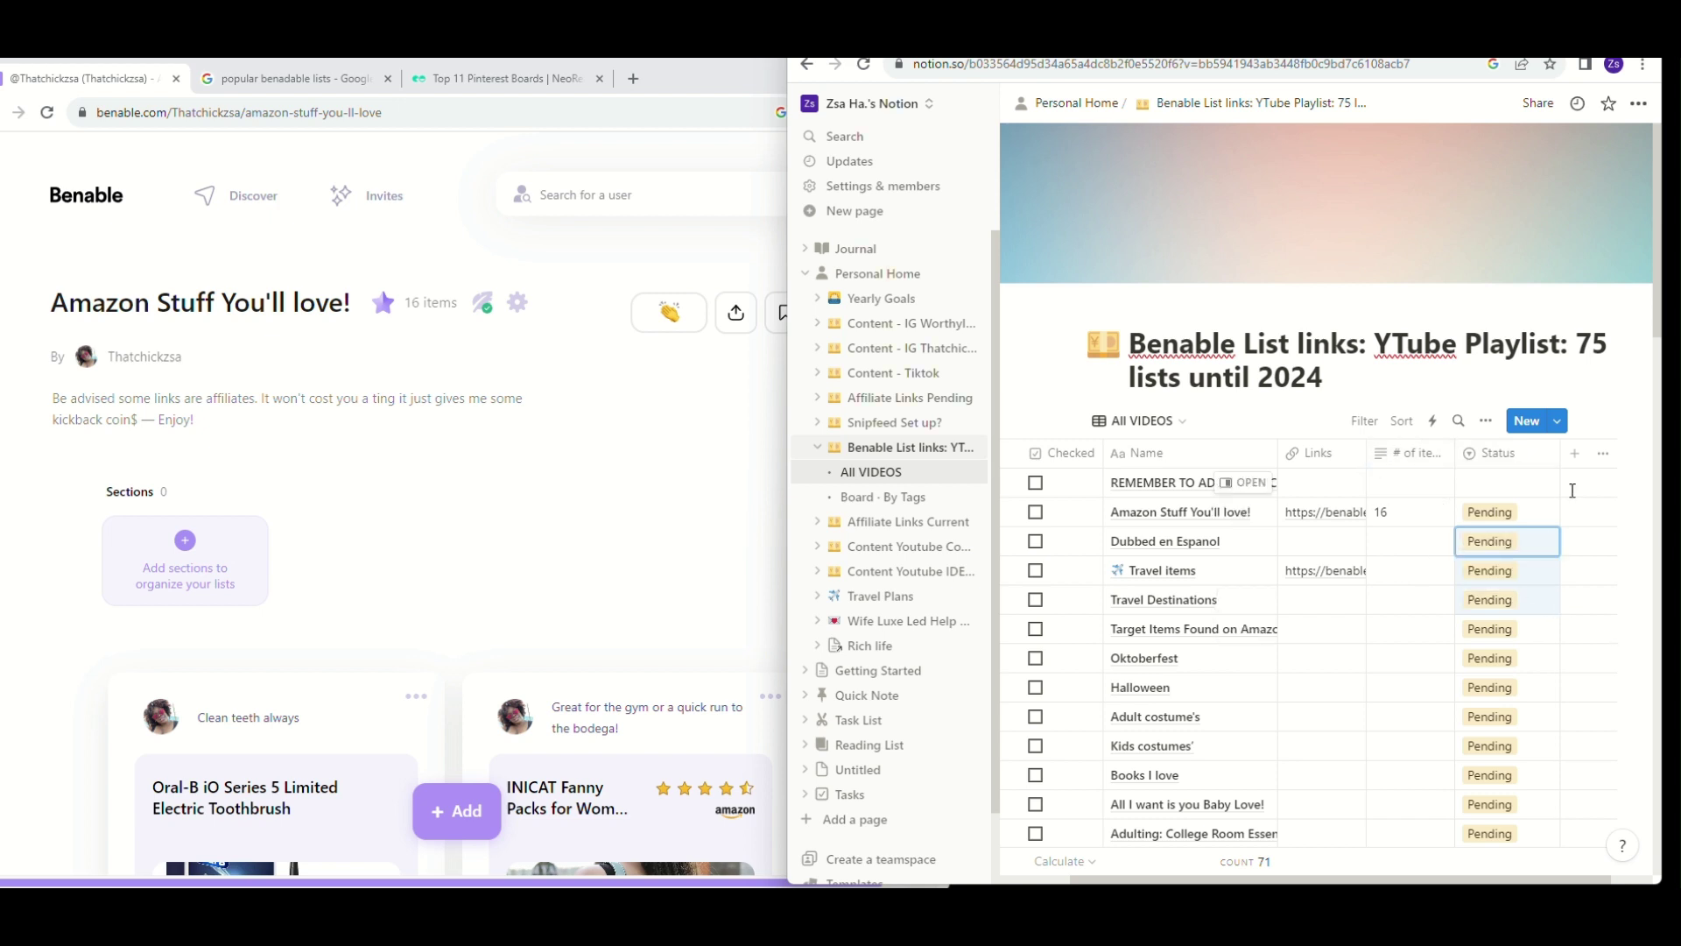
click(1496, 381)
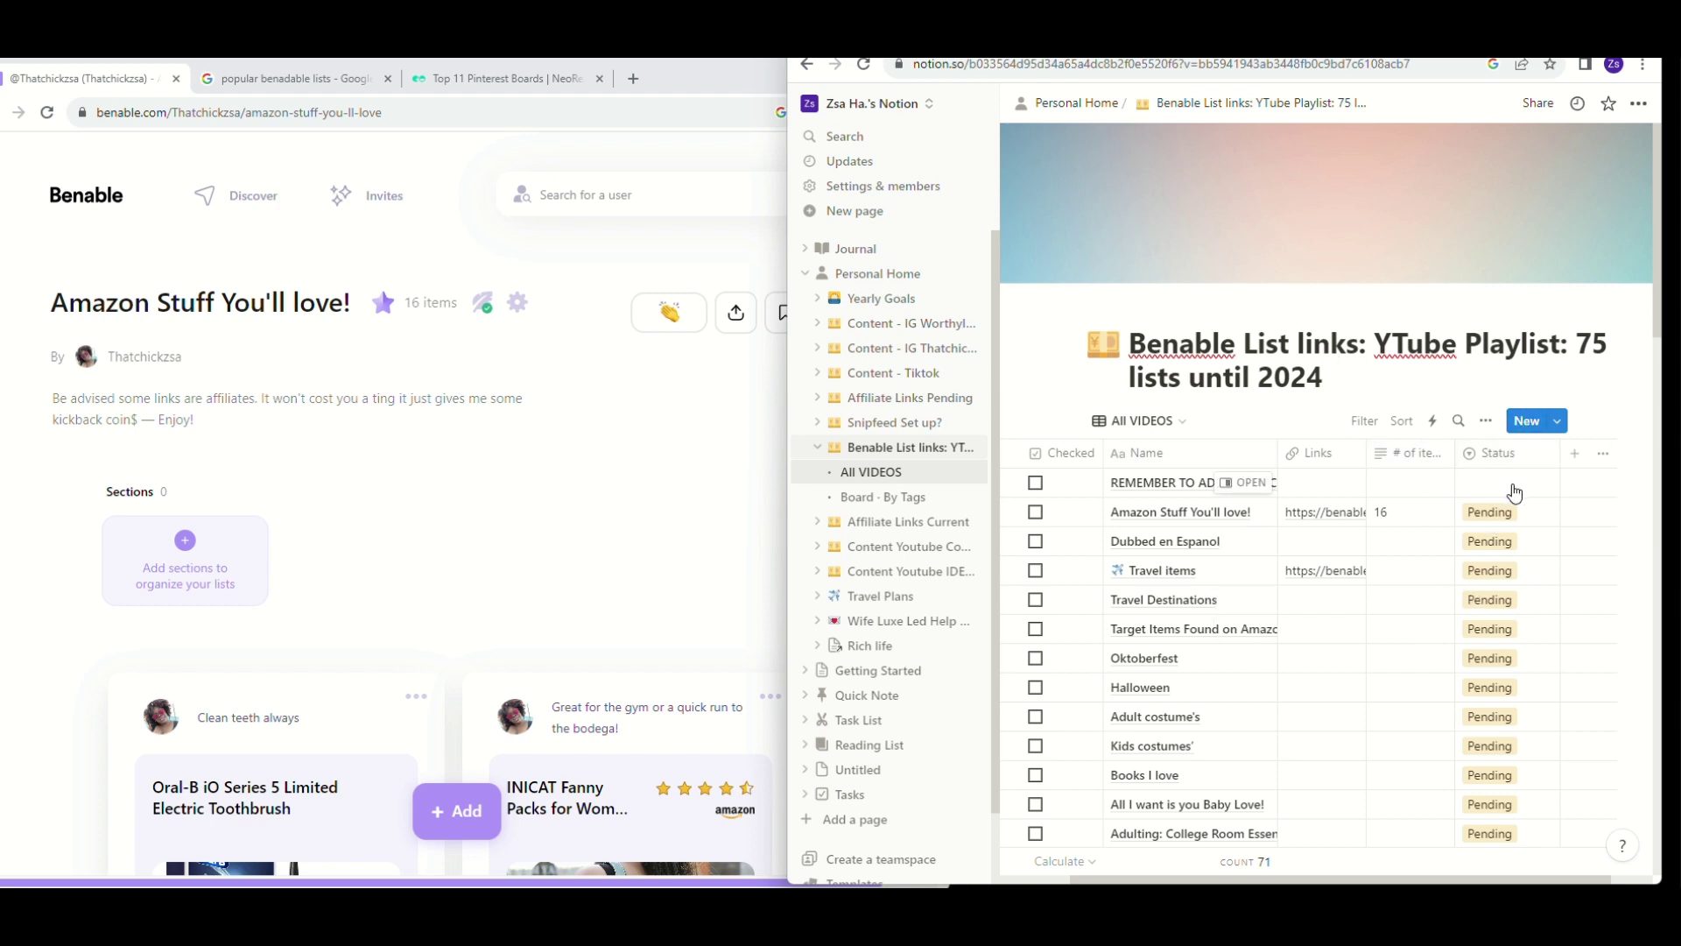
mouse_move(1476, 570)
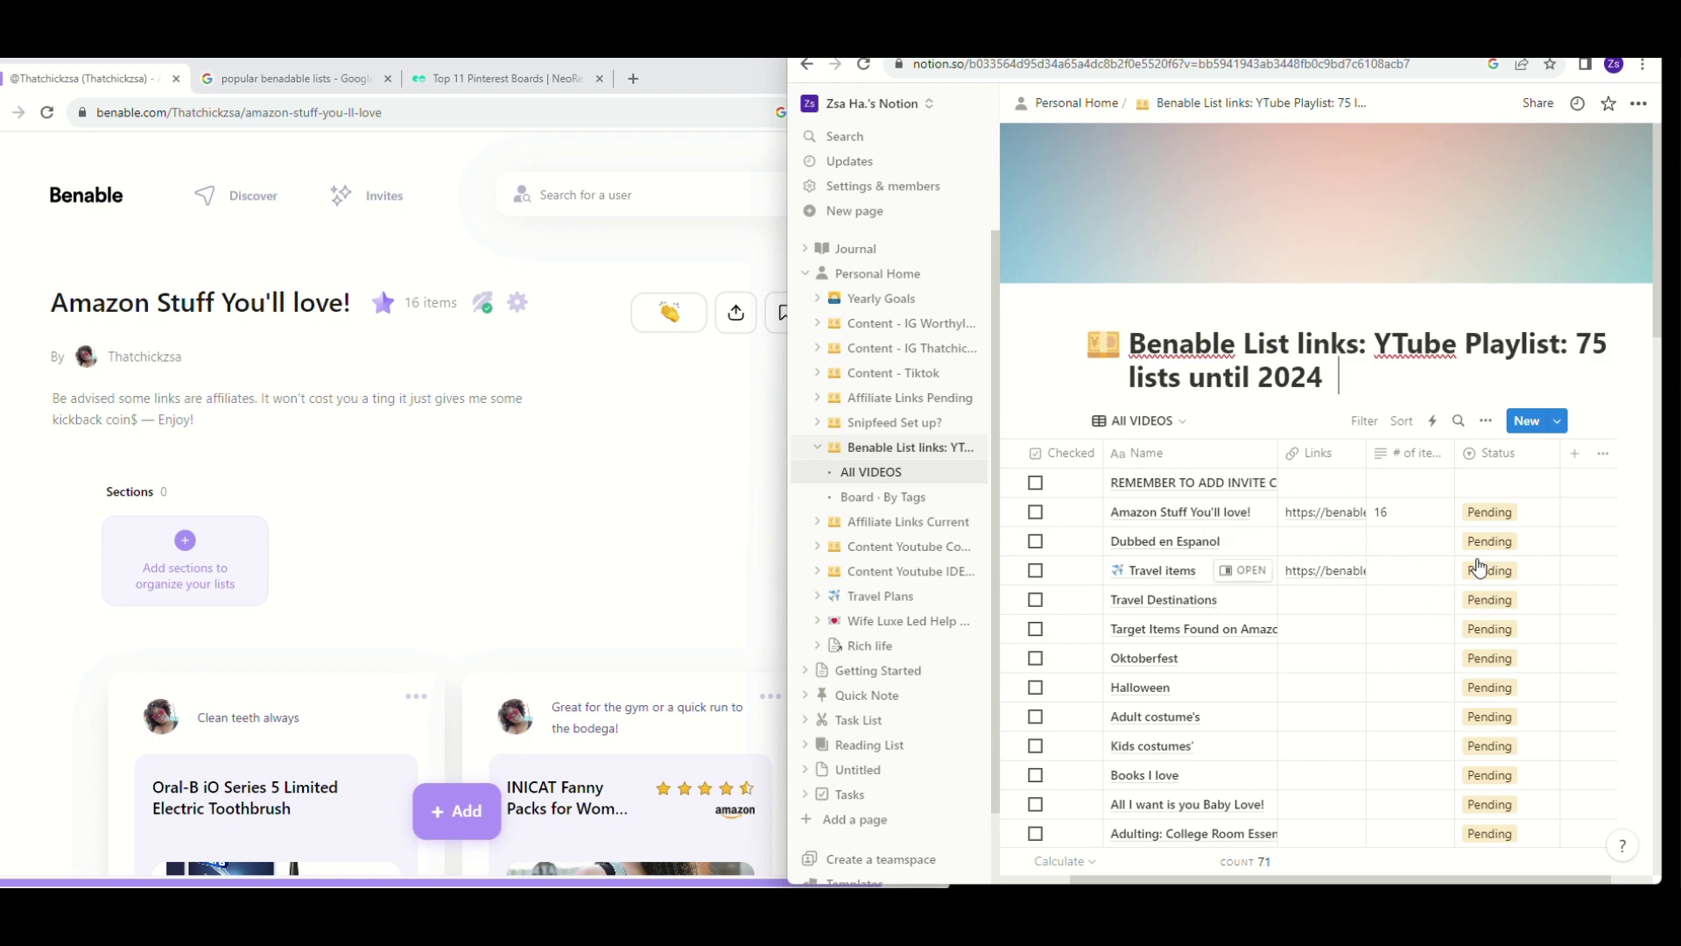
Name the next empty row near the table bottom 'M.L. King, Jr. Day'.
scroll(1480, 569, down, 3)
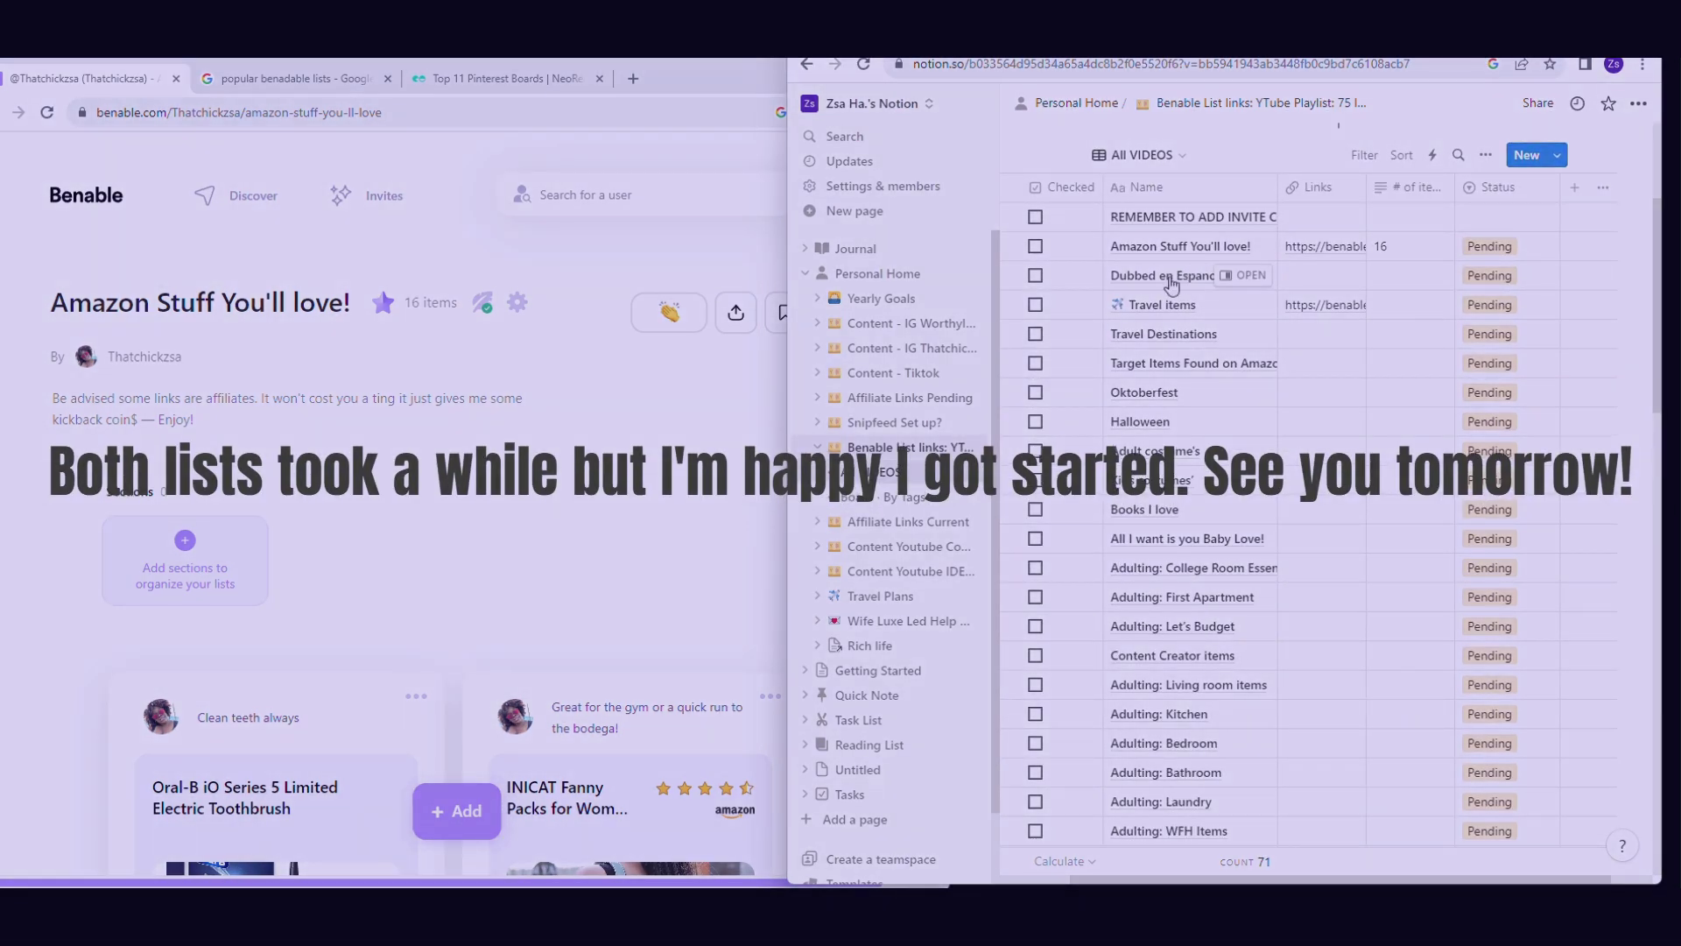
scroll(1171, 285, down, 10)
click(1145, 750)
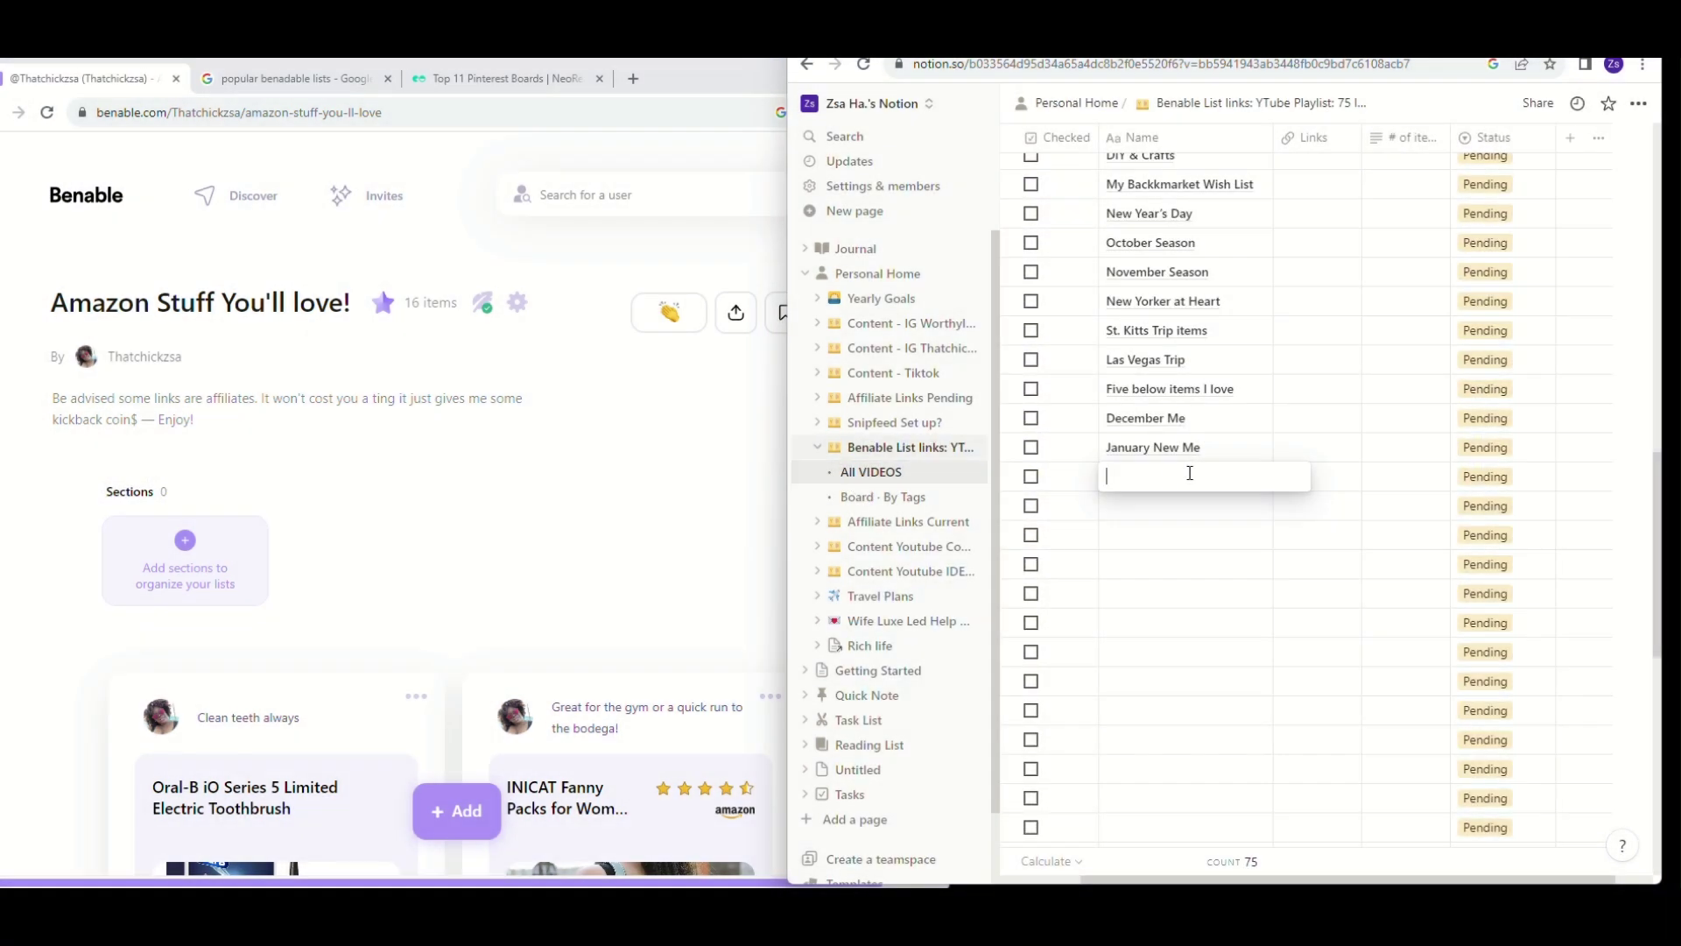
text(M.L. King, Jr. Day)
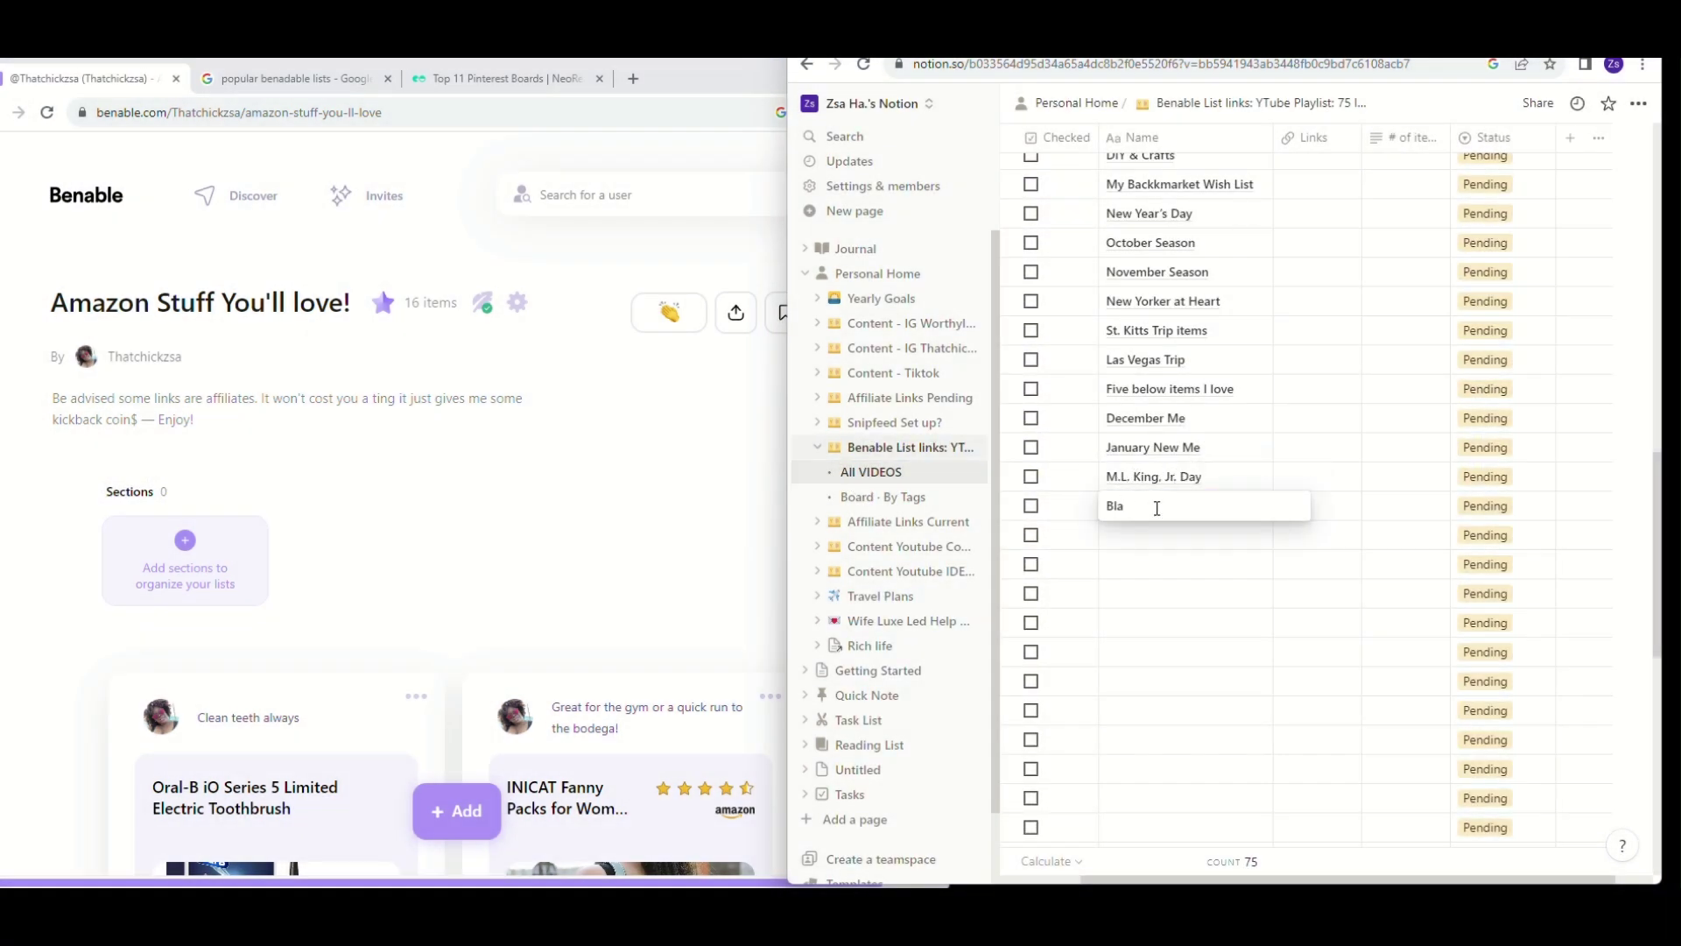